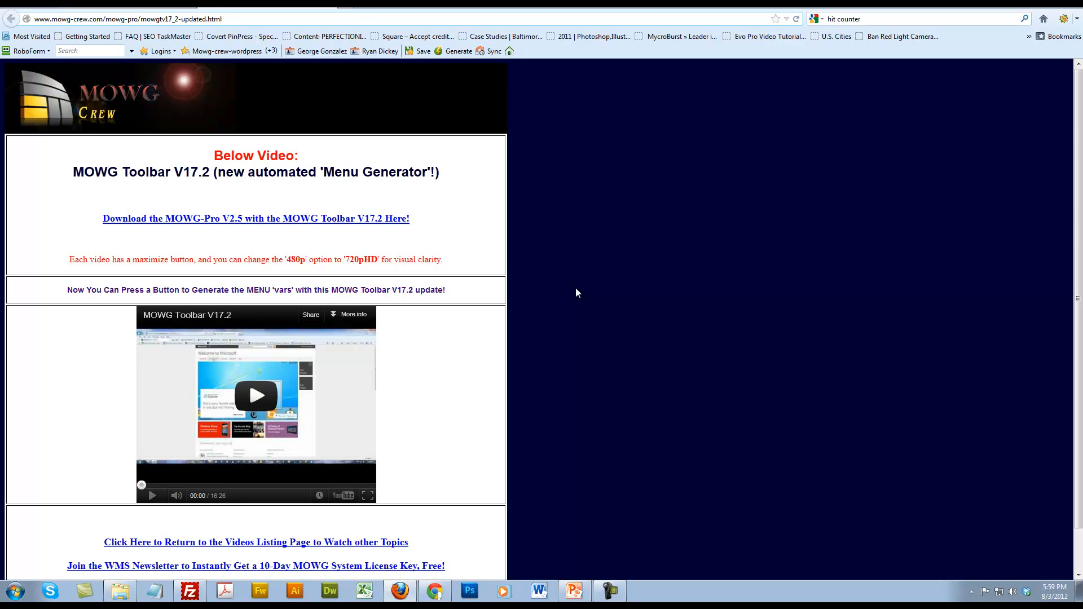
Switch to Excel, bring up the MOWG toolbar 17 commands, and enter "keyword 1" in A1 and "keywrod 2" in A2.
click(364, 590)
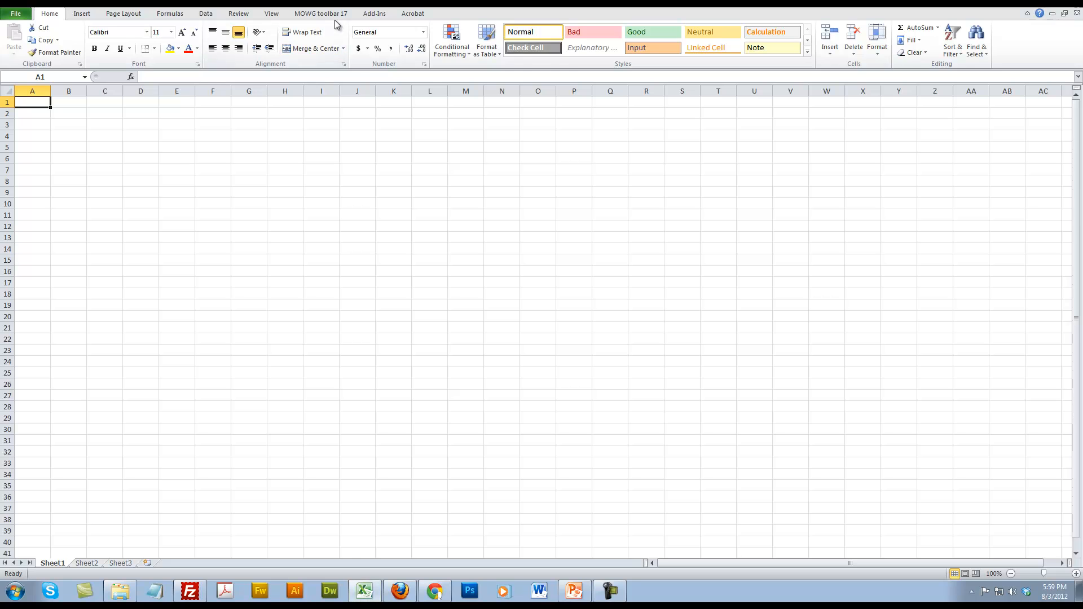
click(336, 15)
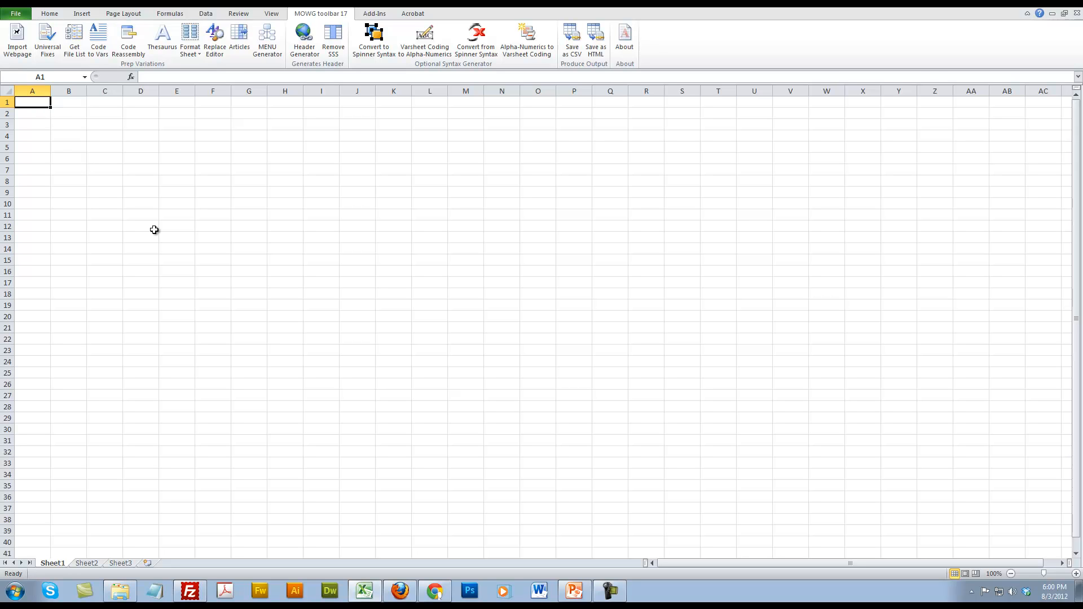
text(keyword 1)
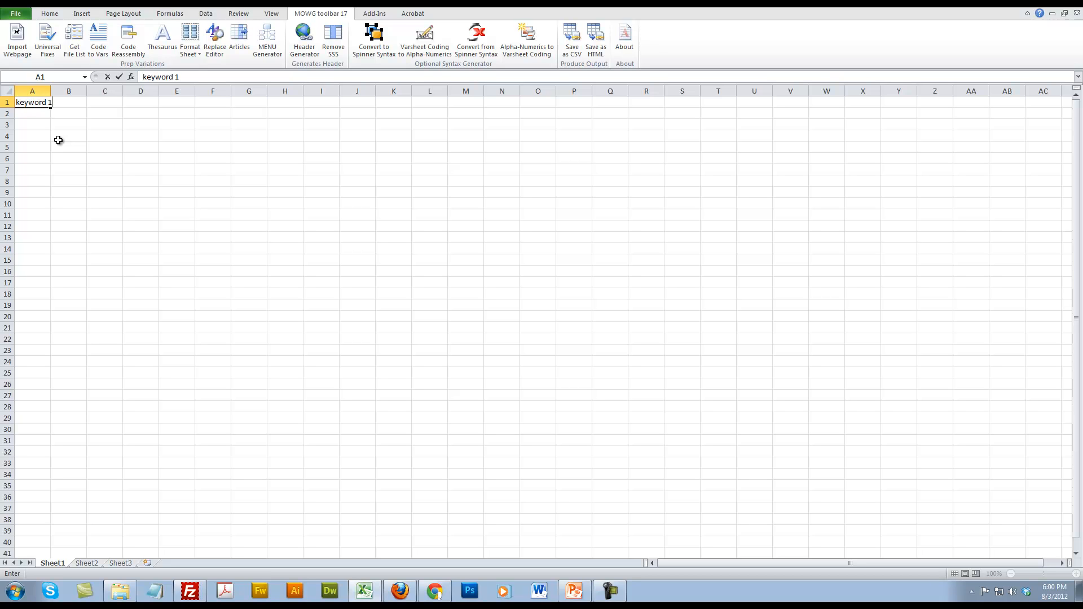
key(Return)
text(keywrod 2)
key(Return)
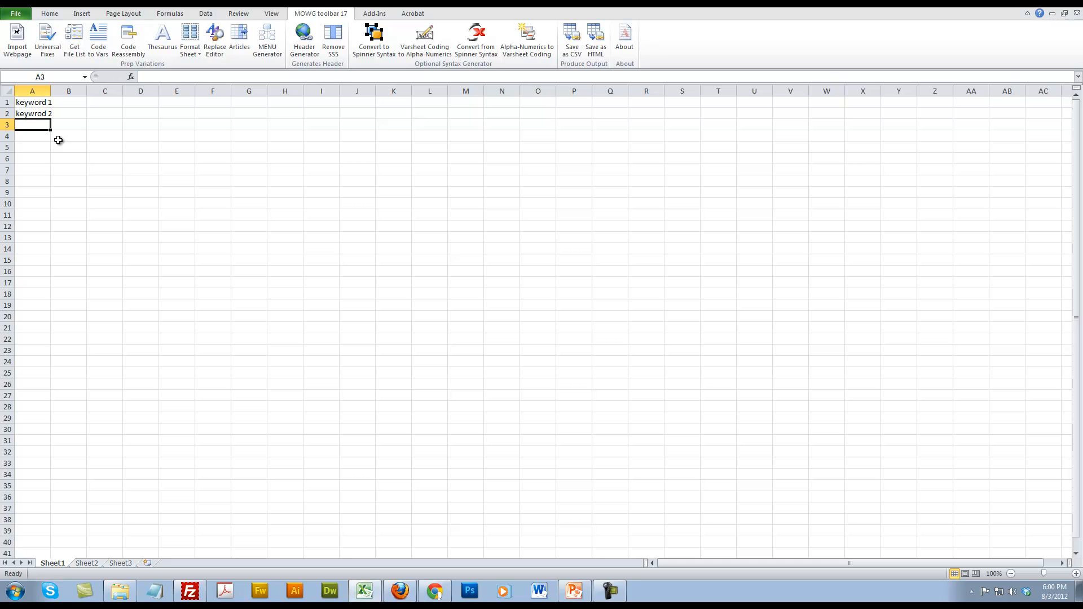
Replace the spaces in cells A1:A2 with hyphens and fit column A to its contents.
drag(47, 106, 47, 116)
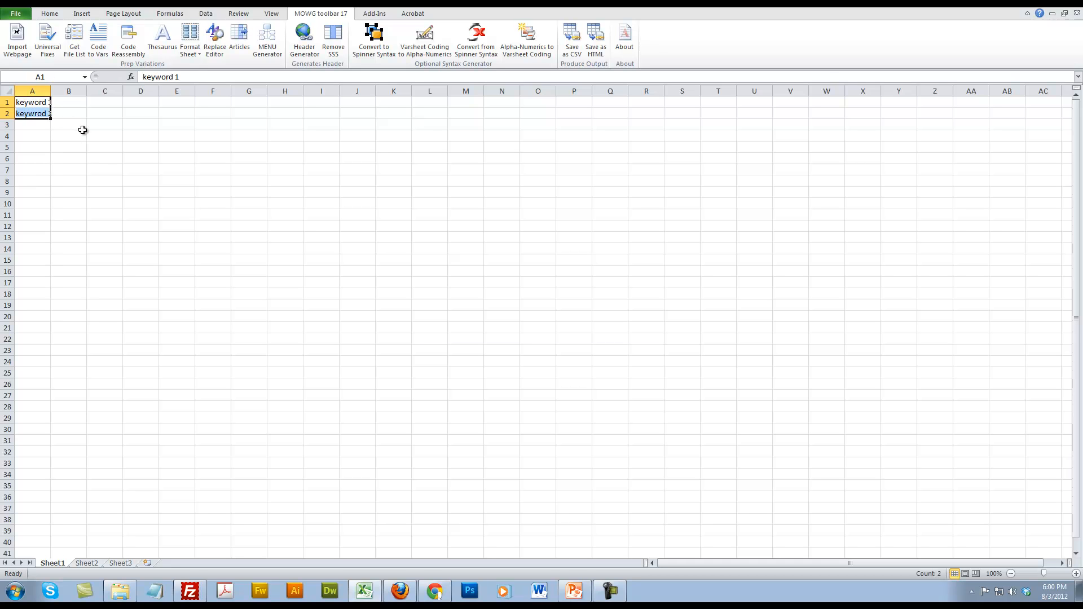
key(ctrl+f)
click(472, 259)
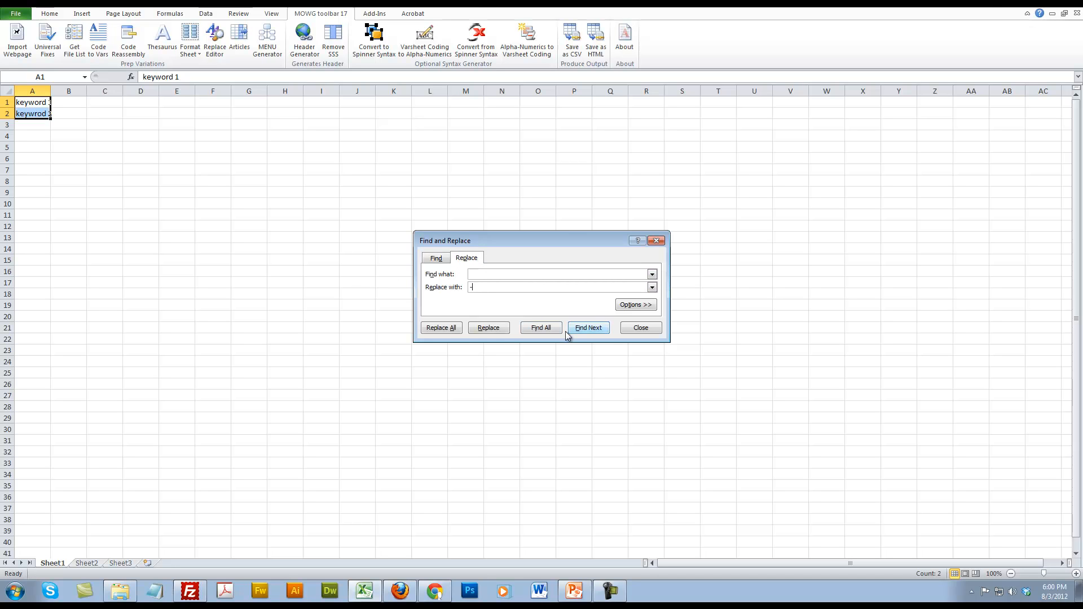
click(446, 330)
click(542, 320)
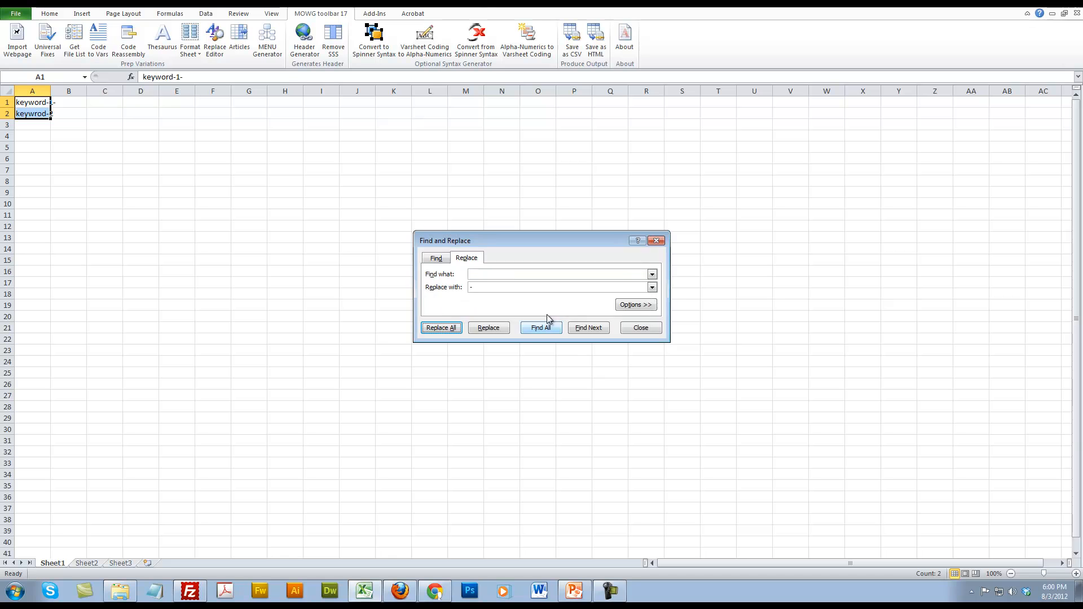
click(656, 240)
double_click(51, 91)
Point out the empty cells beside the keywords in row 1, and close Excel without saving the workbook.
drag(83, 103, 251, 102)
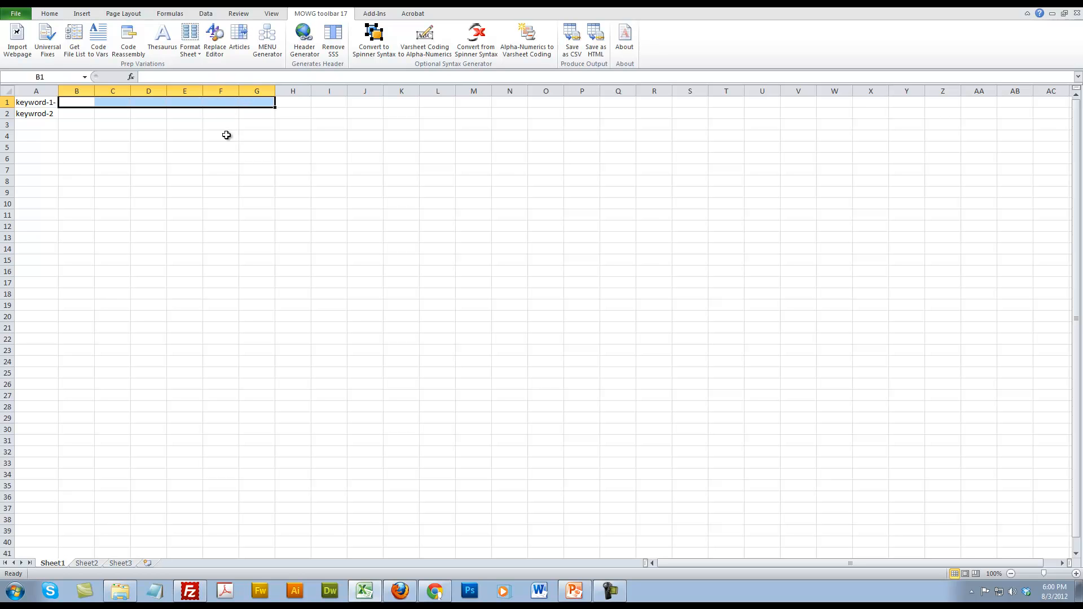
click(187, 147)
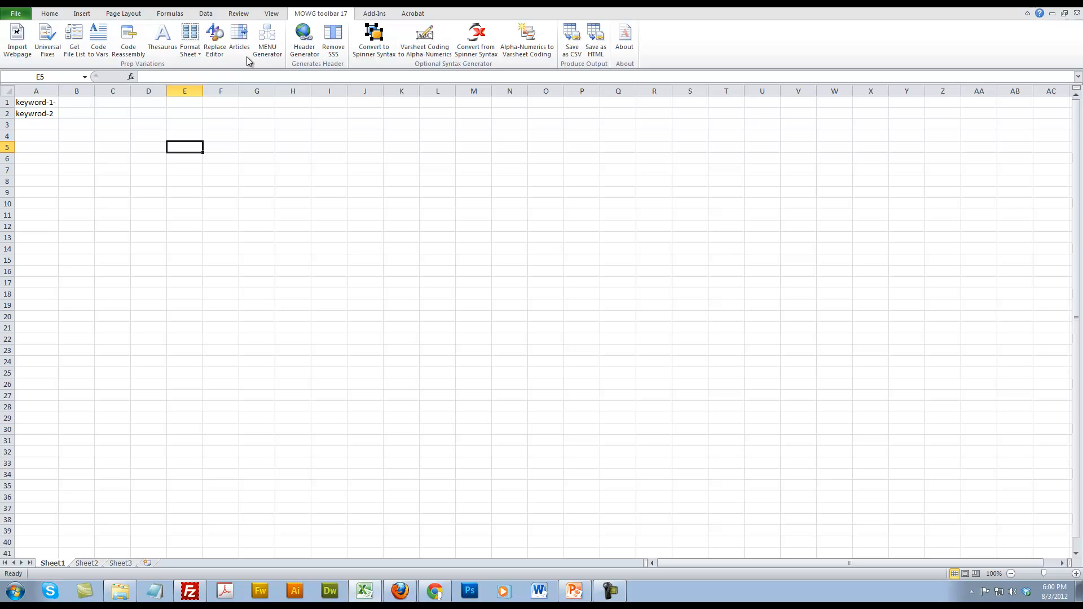
click(52, 103)
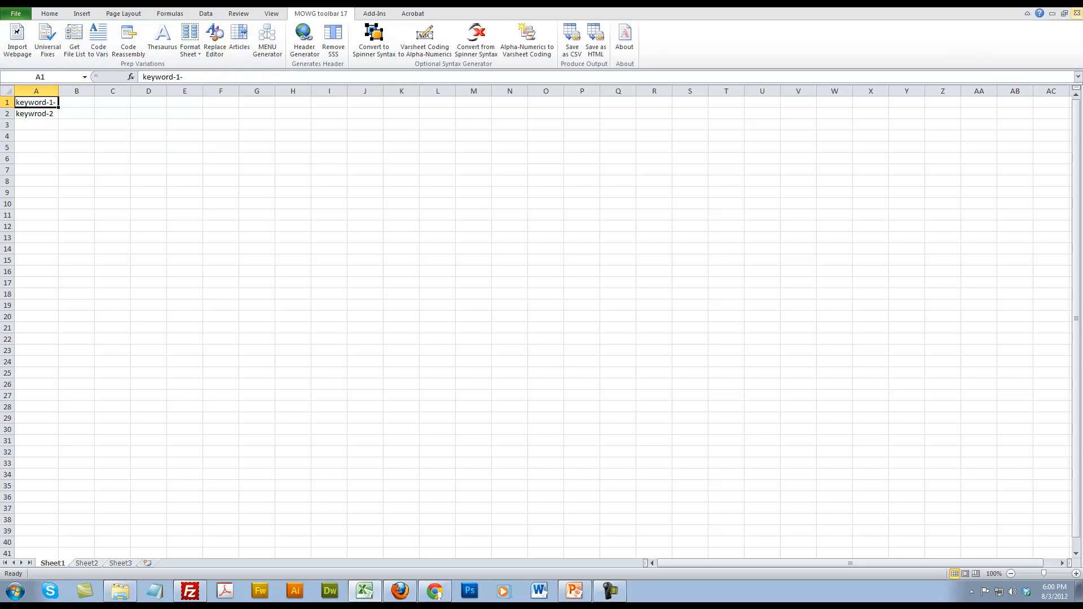
key(alt+F4)
click(556, 304)
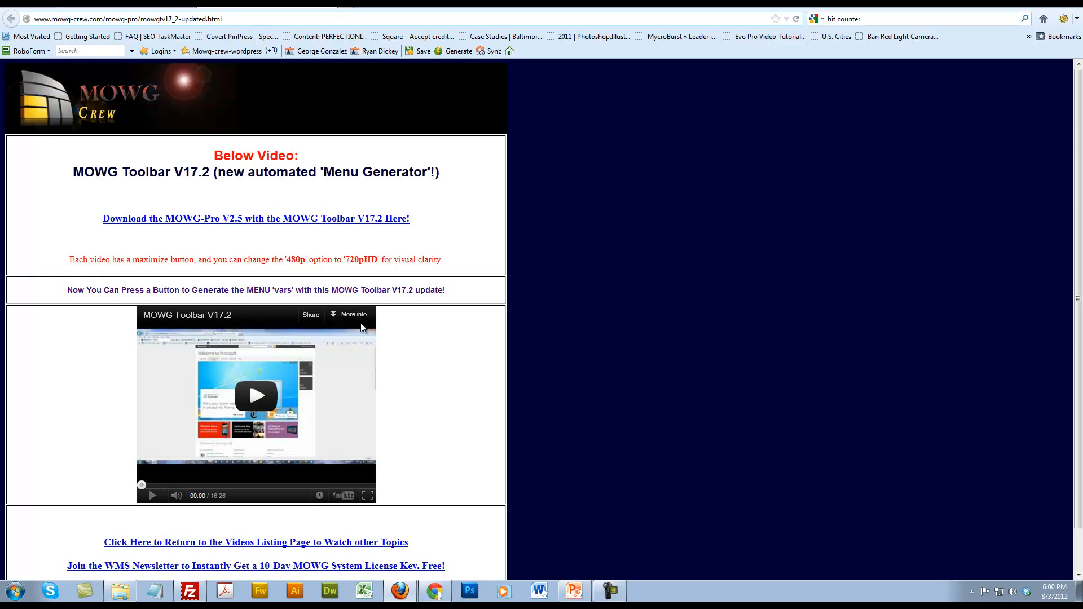
Bring up the MOWG-Pro V2.5 web page and launch the MOWGPro program.
click(160, 5)
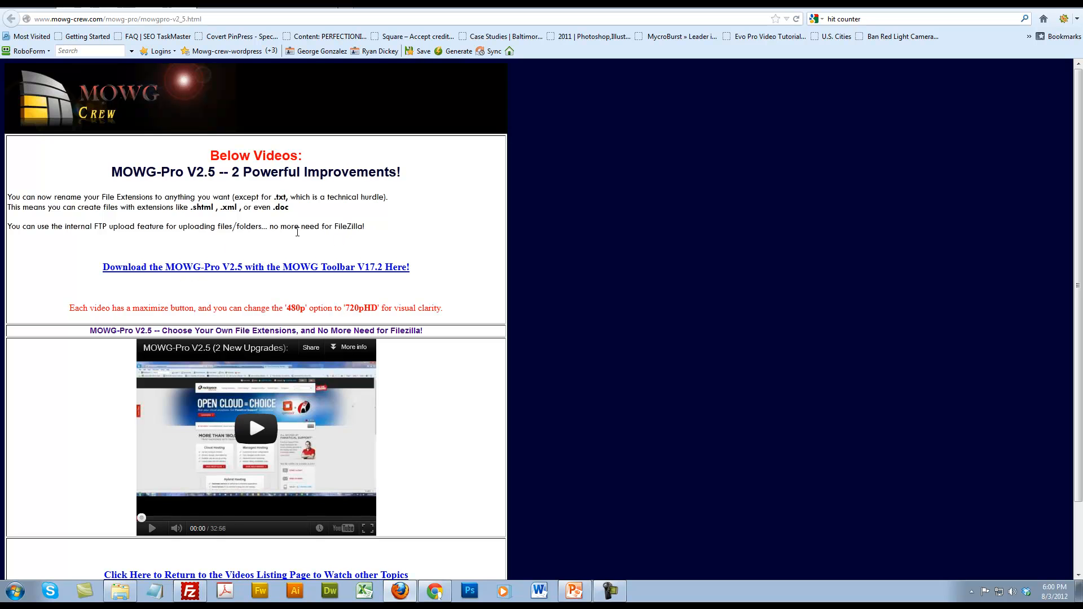
click(15, 590)
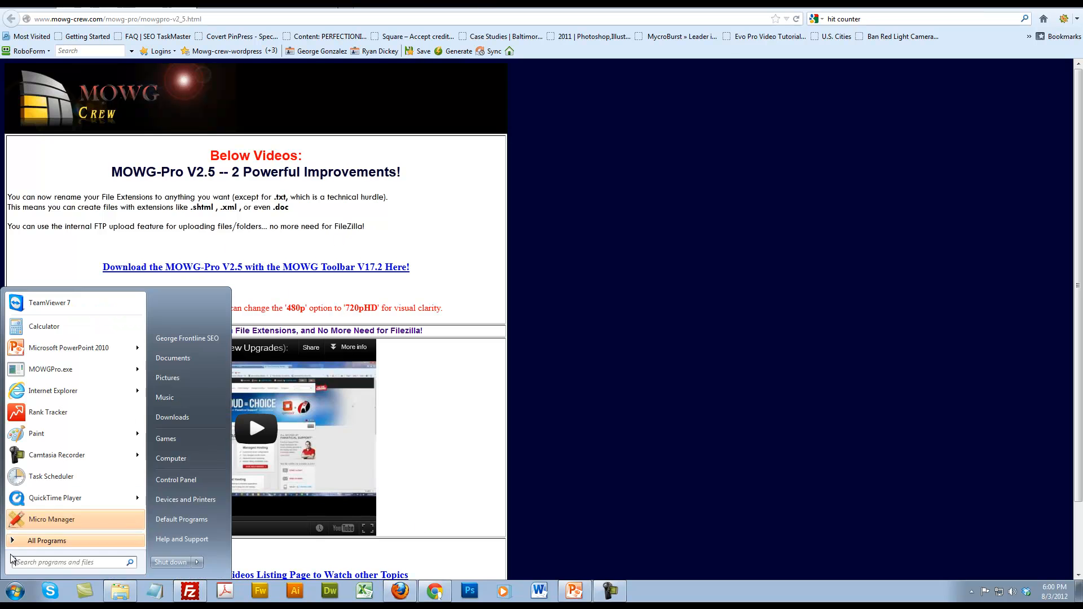
click(70, 370)
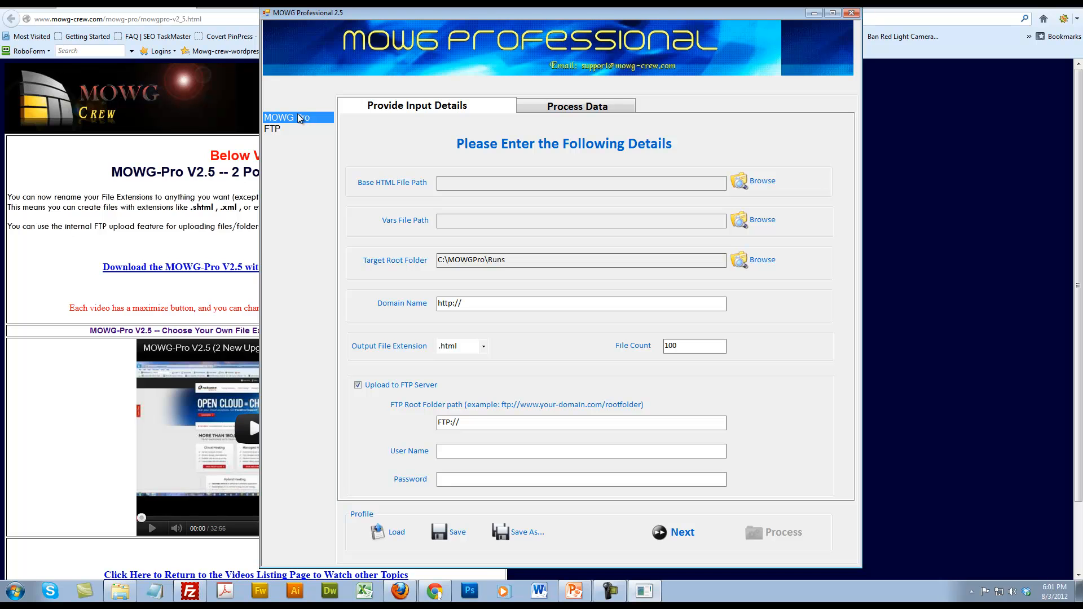
Try the preset output file extensions .htm and .shtml in the input details.
click(483, 346)
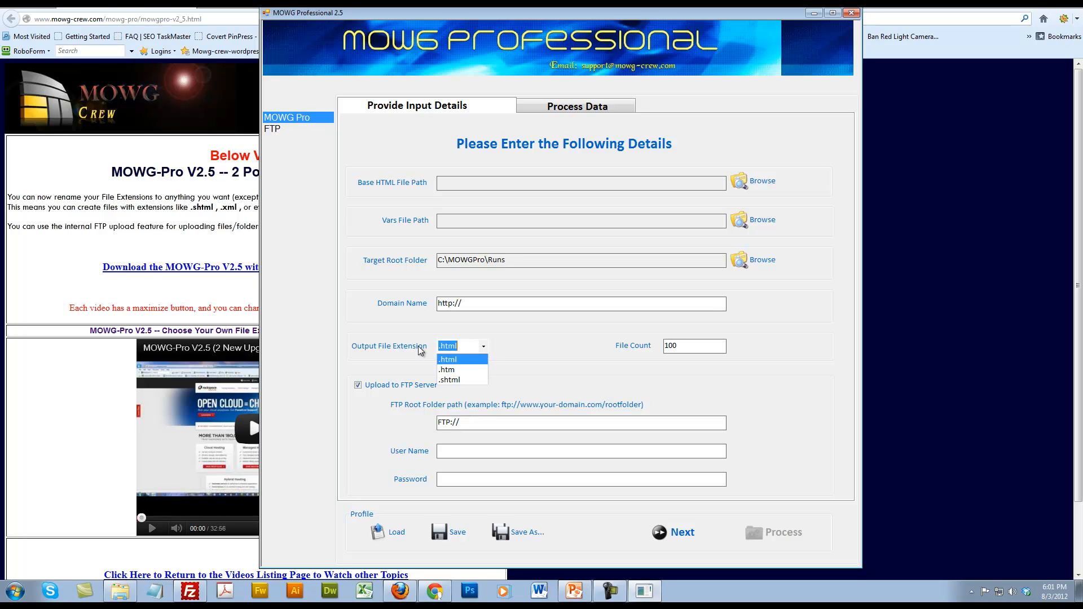
click(458, 369)
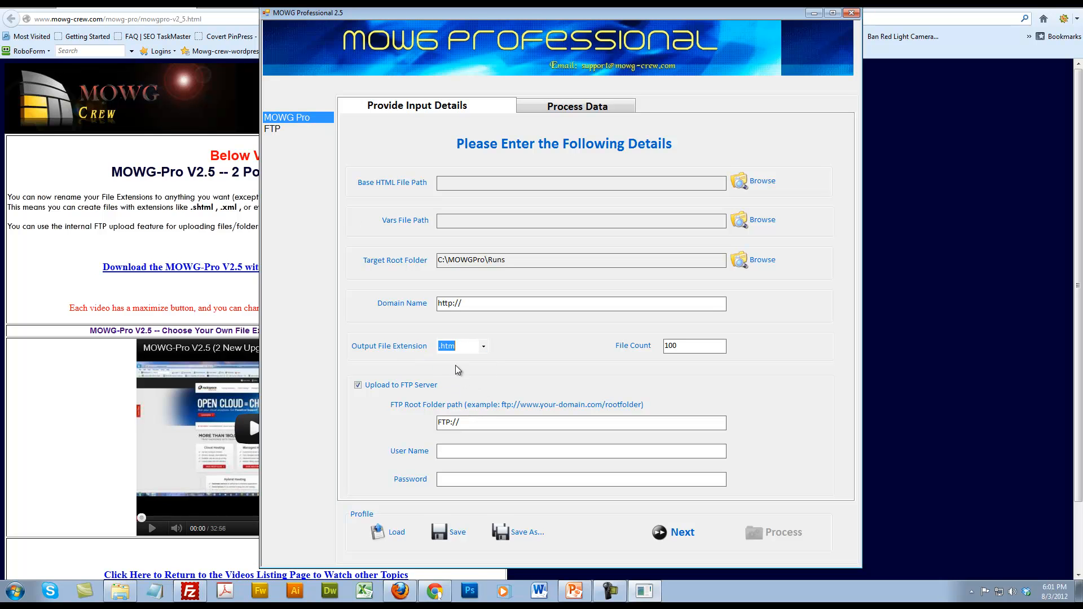
click(483, 347)
click(460, 379)
click(483, 348)
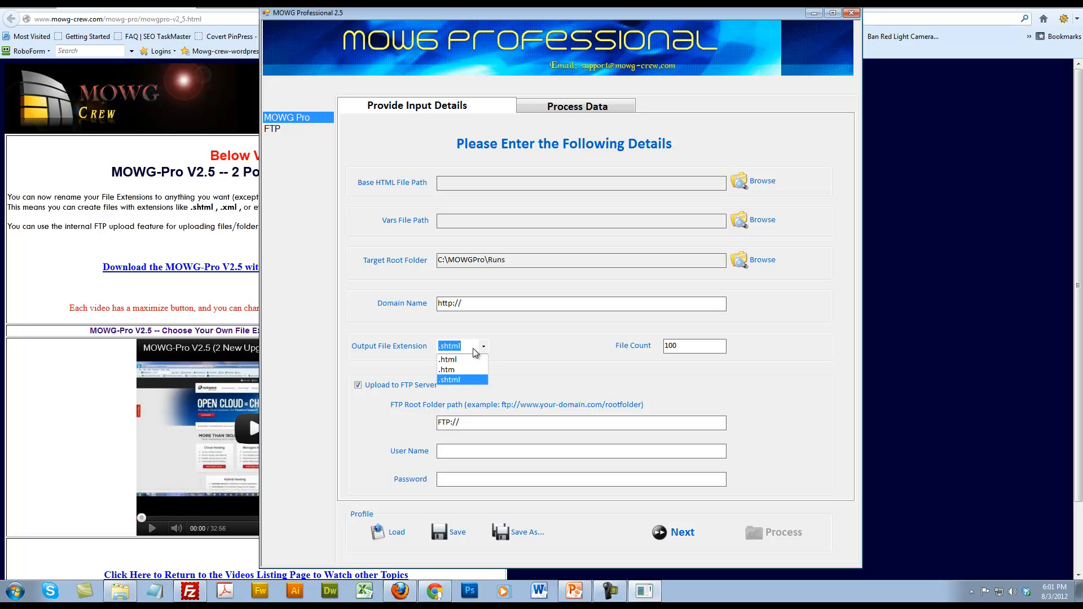
Try the custom output file extensions .docx and .tx, and clear the extension entry.
click(463, 345)
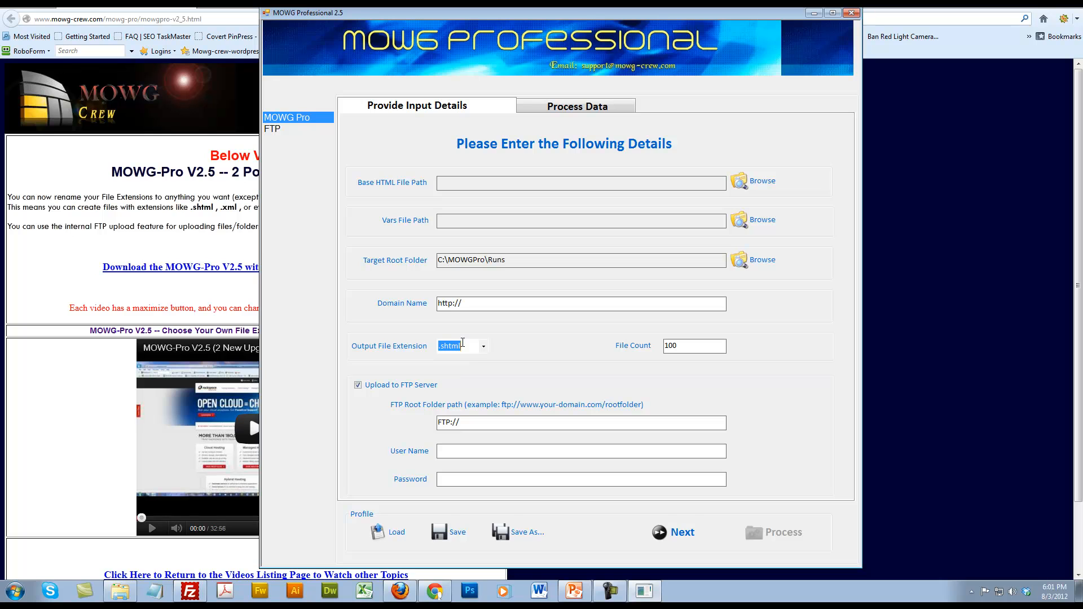
text(.docx)
drag(457, 345, 412, 353)
key(BackSpace)
text(.tx)
key(BackSpace)
key(BackSpace)
key(BackSpace)
Examine the FTP upload section, including the source folder browser and the destination FTP URL field.
click(316, 129)
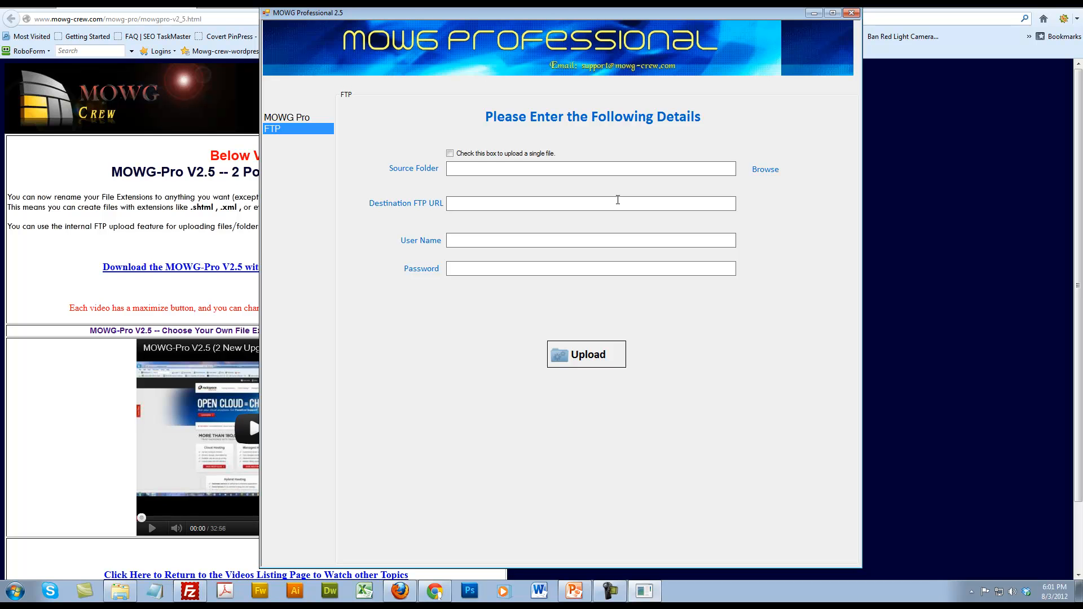
click(190, 591)
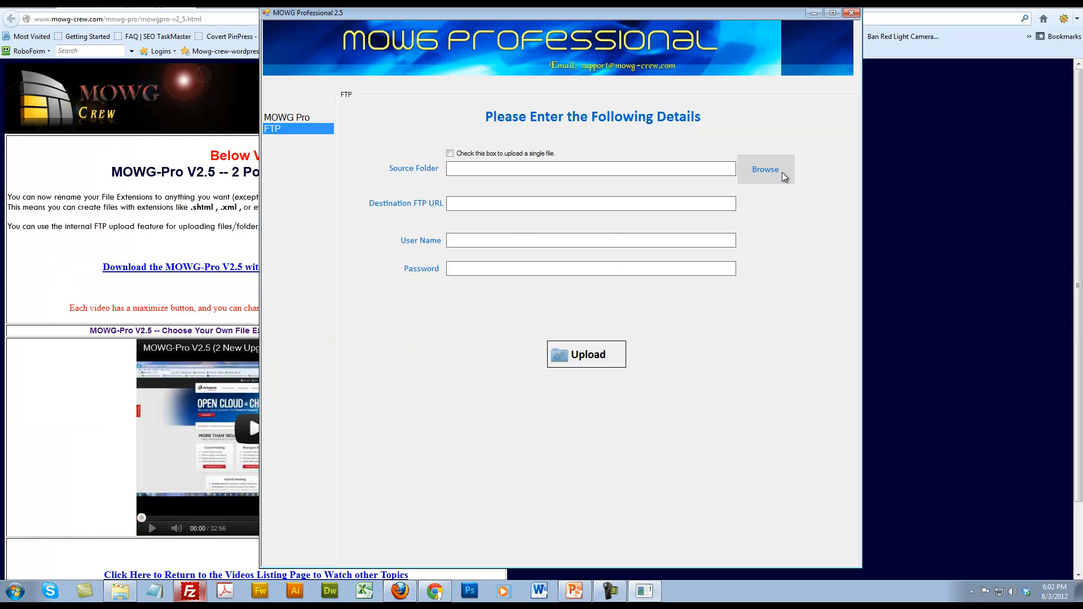
click(785, 174)
click(627, 539)
click(471, 205)
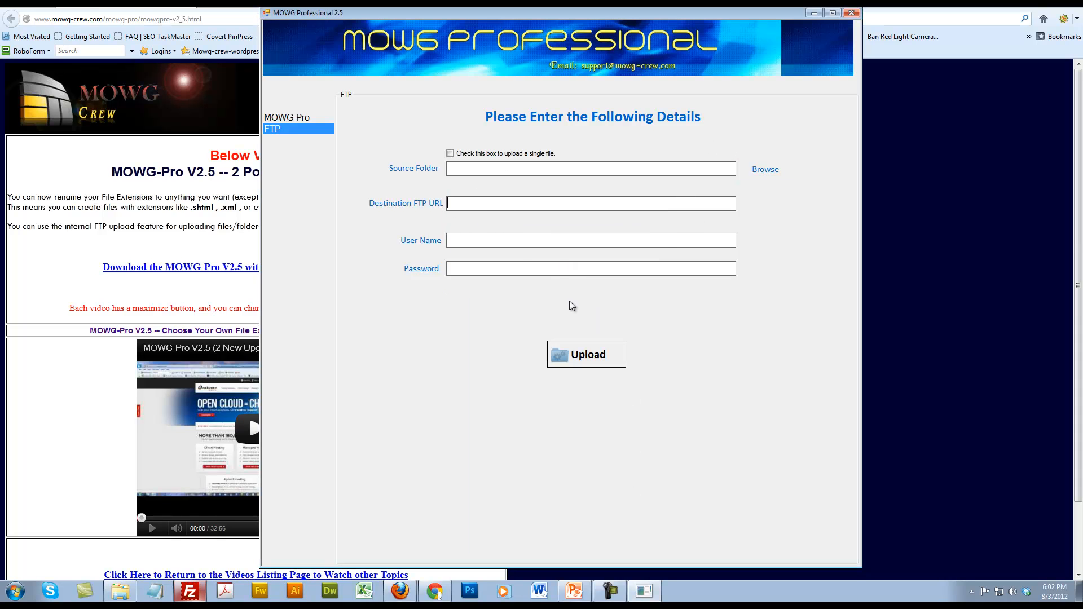
Close MOWG Professional without saving the profile and advance the MOWG Training presentation in PowerPoint to slide 2.
click(851, 12)
click(581, 326)
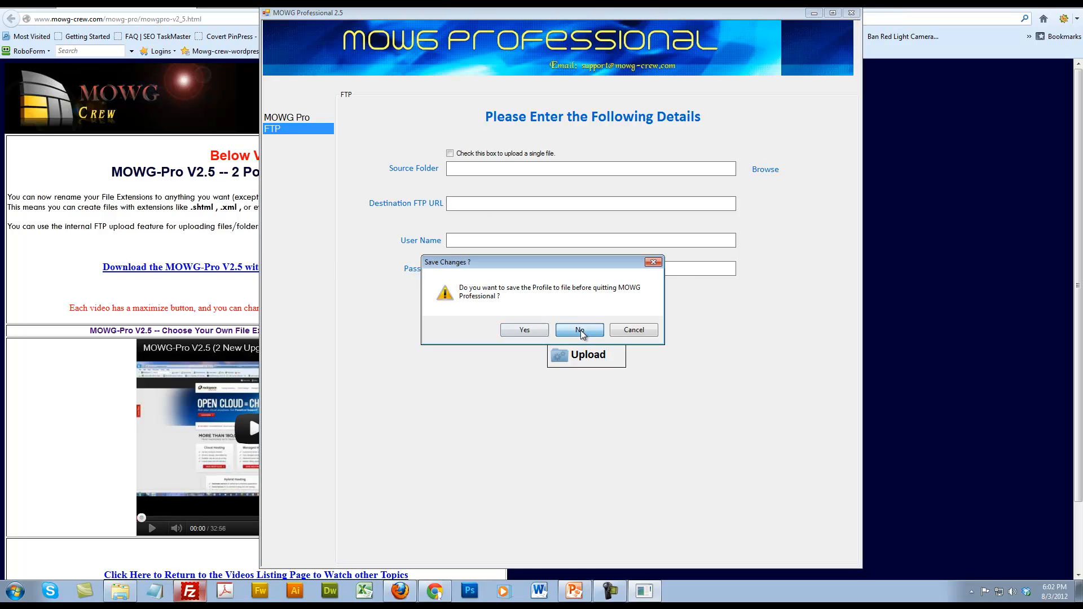
click(1070, 4)
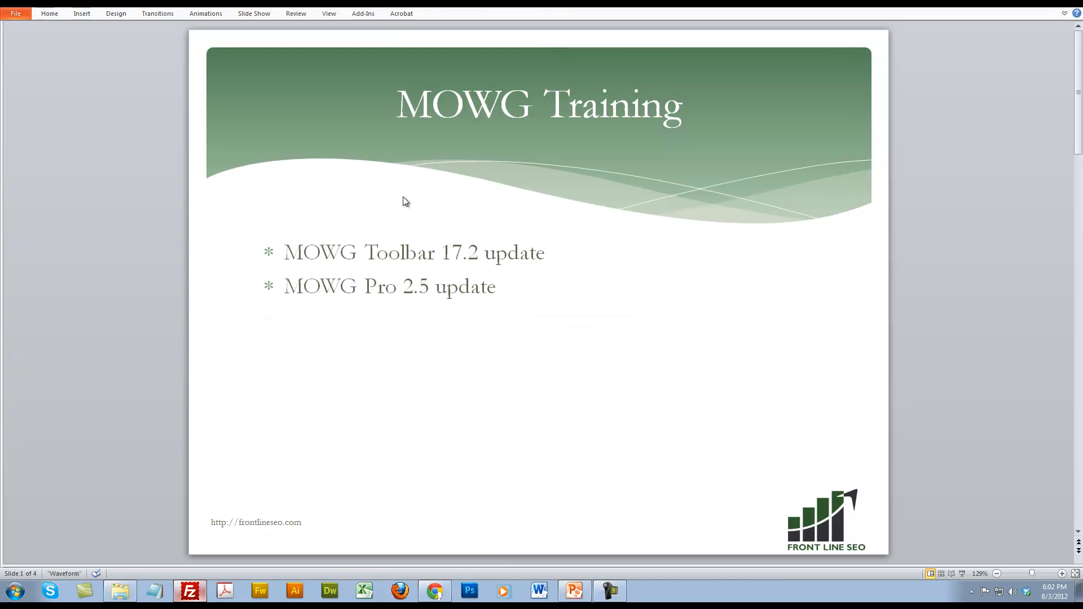
click(102, 444)
scroll(553, 285, down, 1)
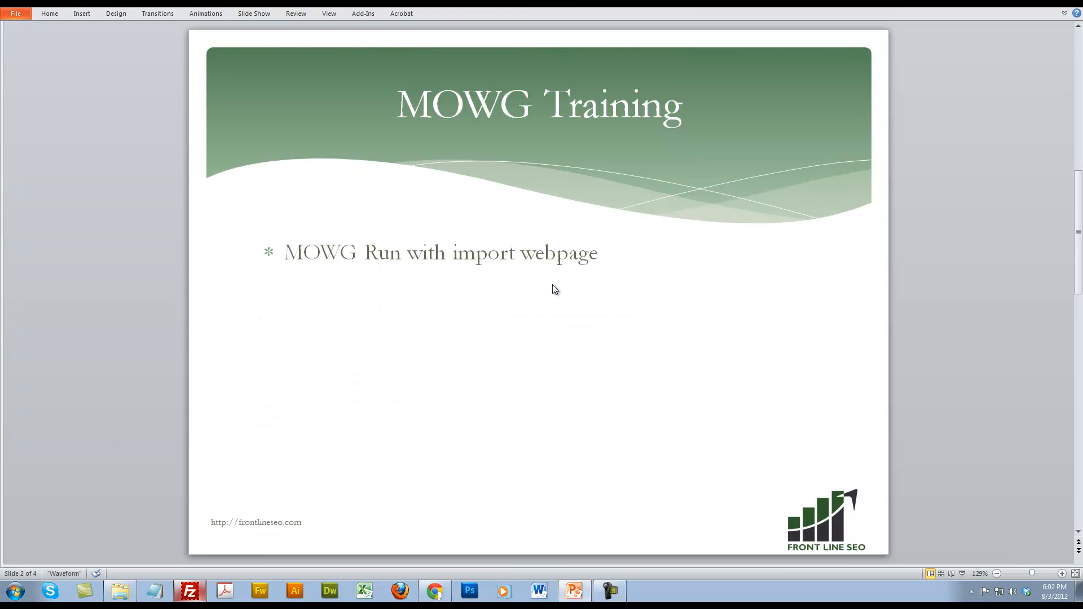
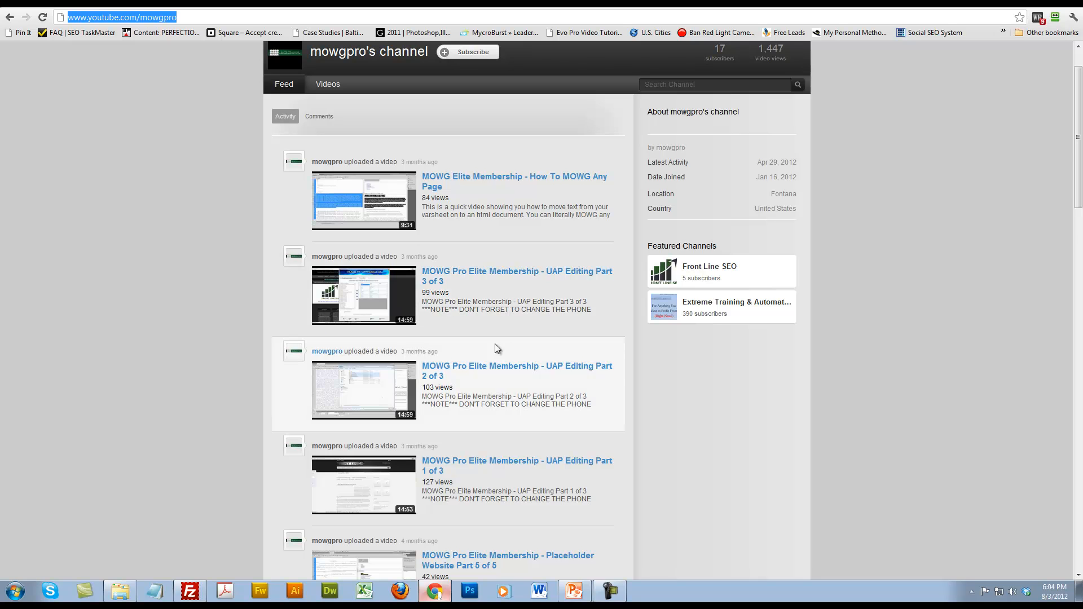
Return briefly to the presentation, and review the Colton plumber page at colton.neighborhood-plumberss.com in Chrome.
click(574, 591)
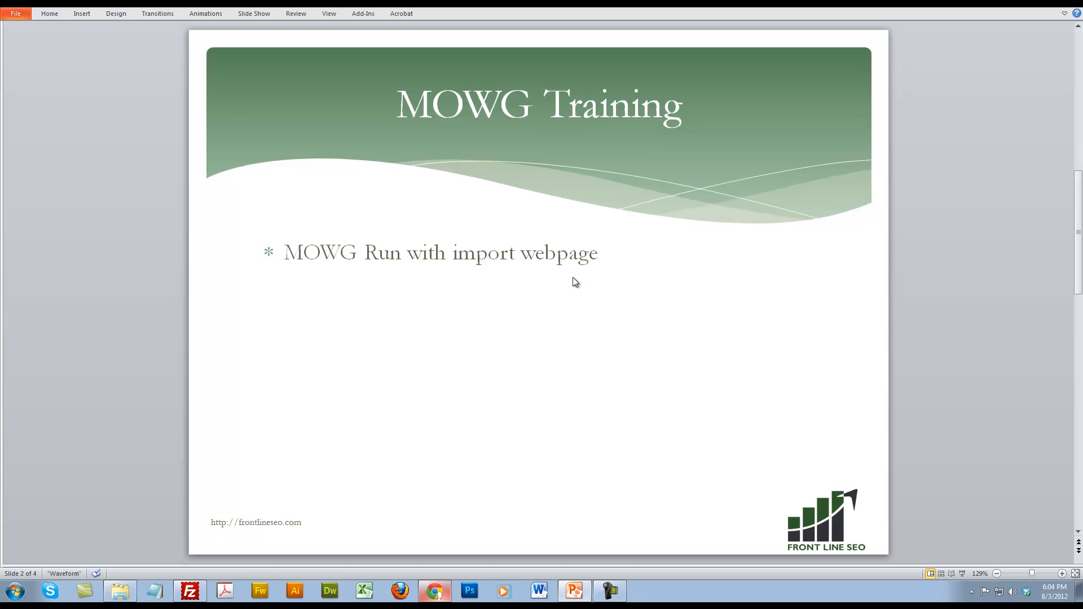
click(434, 591)
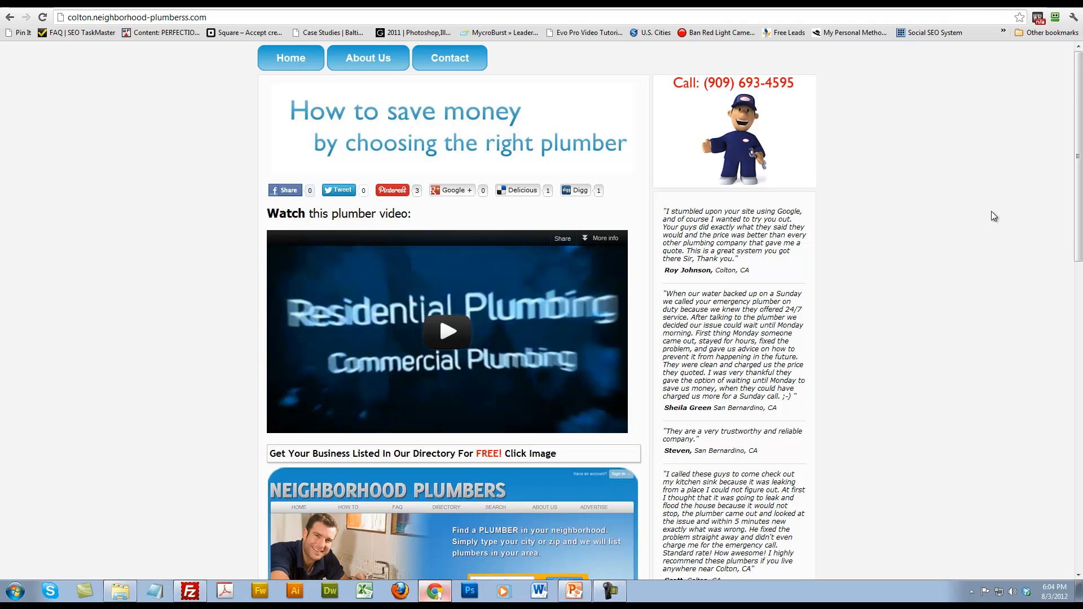
scroll(993, 216, down, 13)
scroll(985, 227, up, 13)
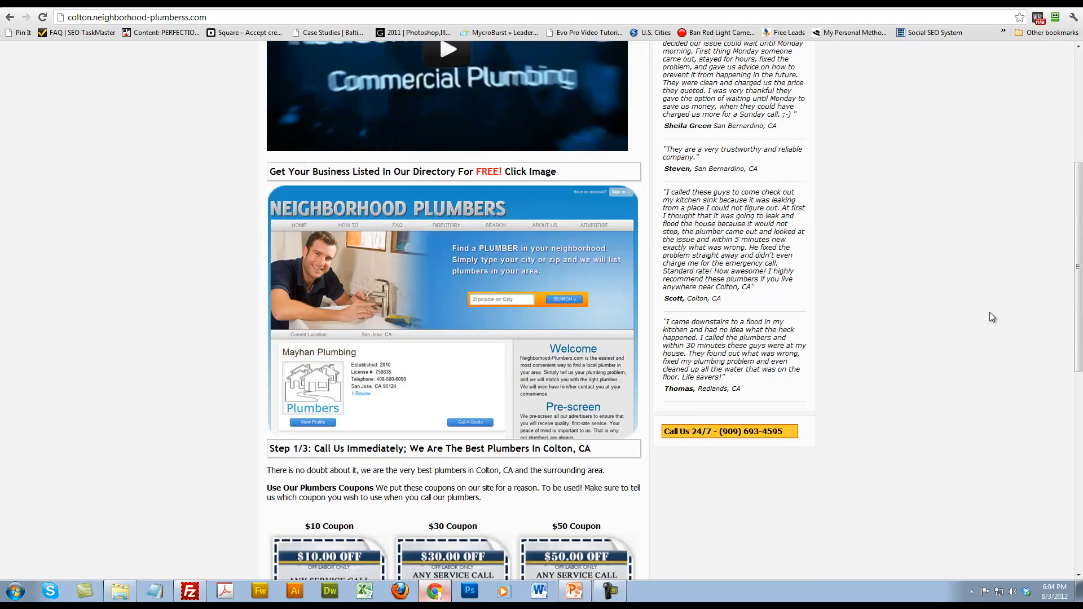
Copy the root domain neighborhood-plumberss.com from the address, open it in a new tab and look over its home page.
click(92, 22)
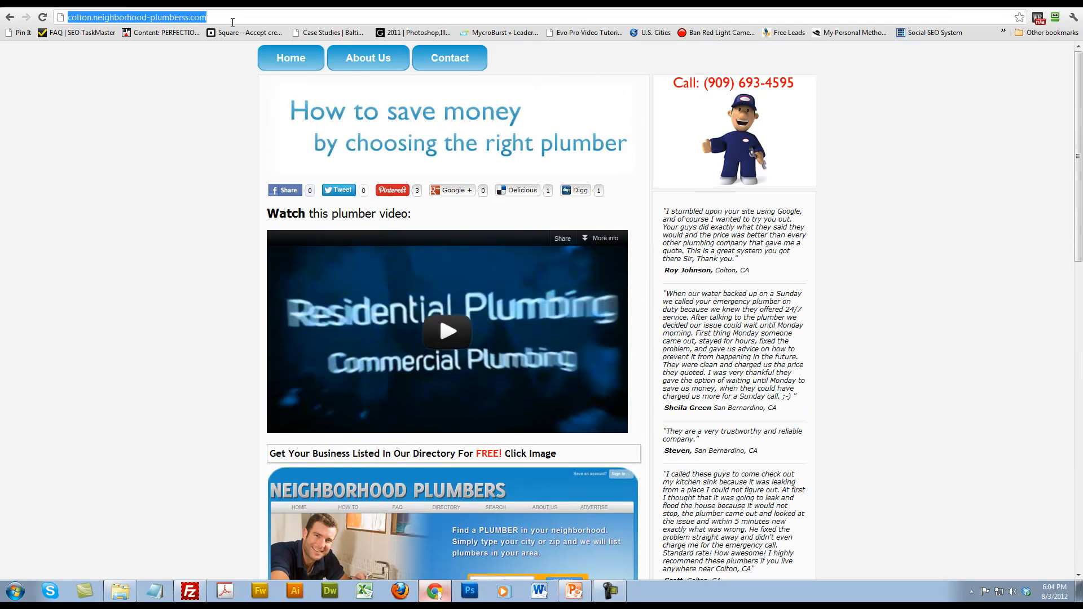
click(92, 21)
drag(67, 17, 253, 19)
click(259, 20)
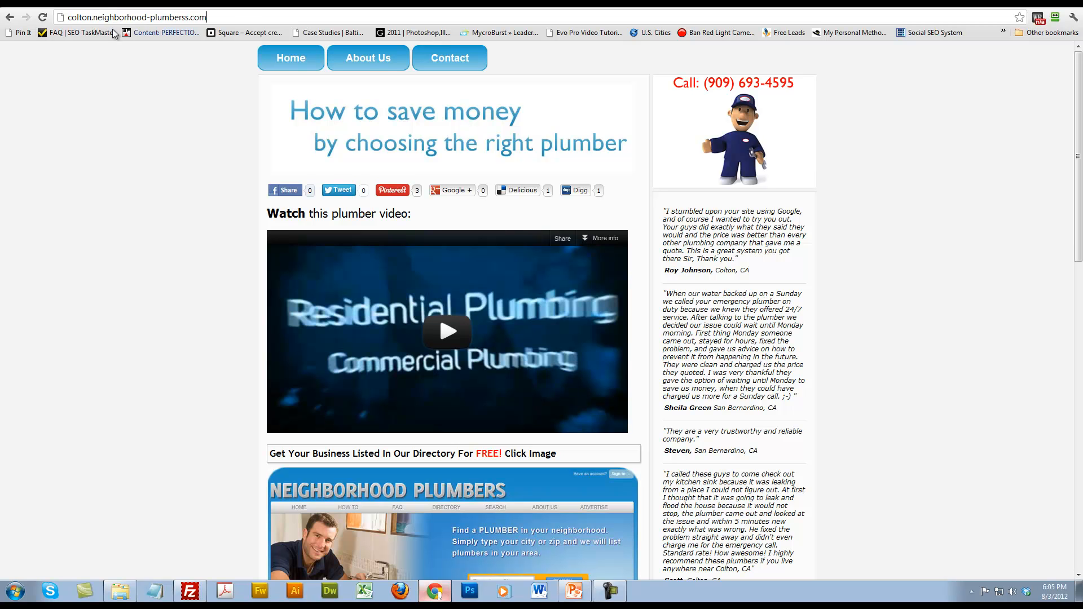
drag(93, 17, 283, 40)
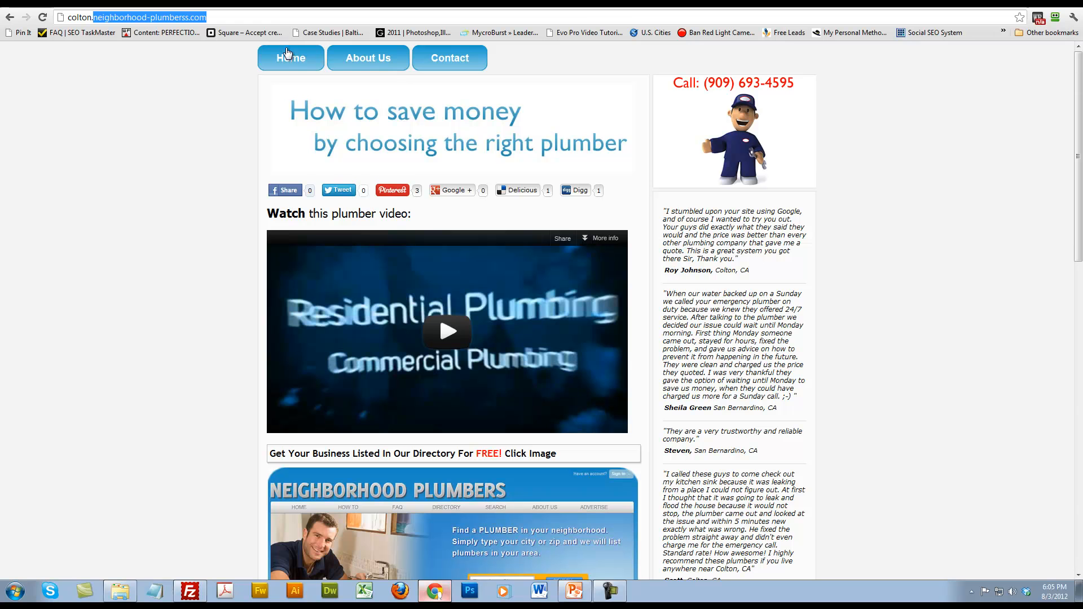
key(ctrl+c)
key(ctrl+t)
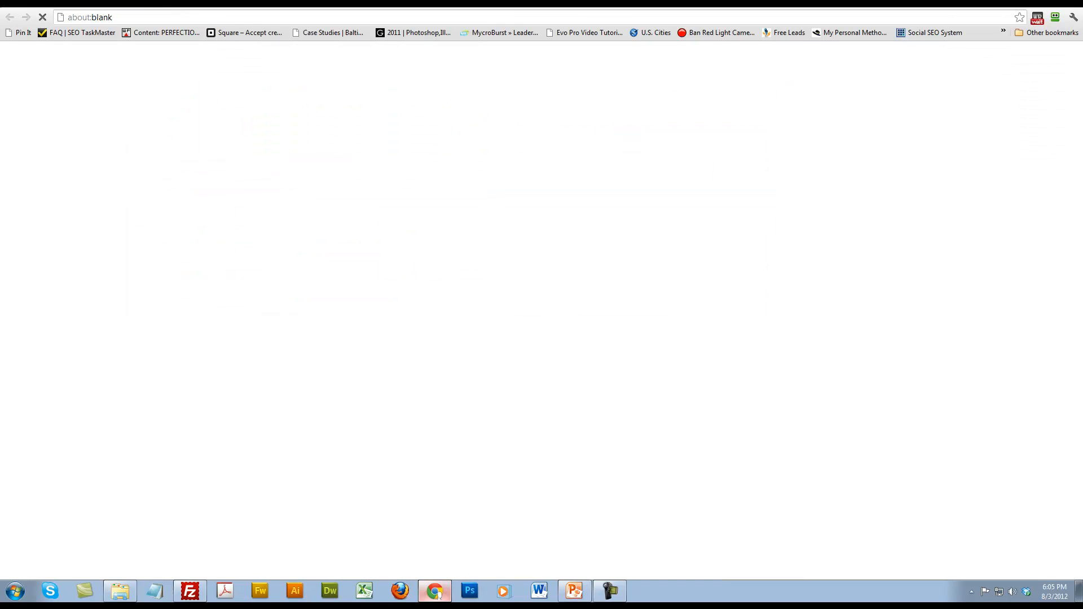
key(ctrl+v)
key(Return)
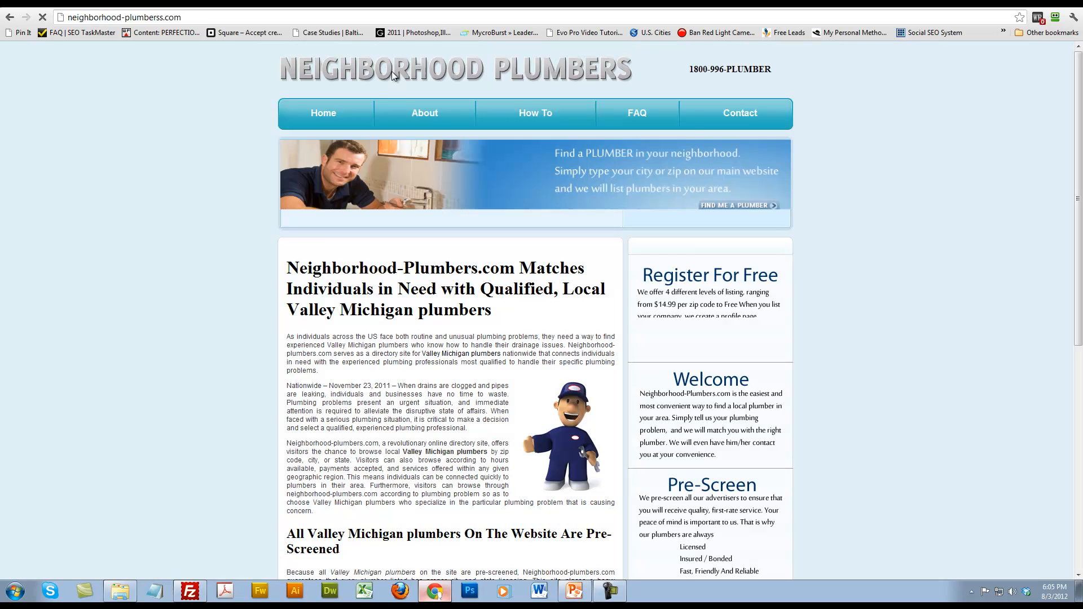
scroll(334, 266, down, 7)
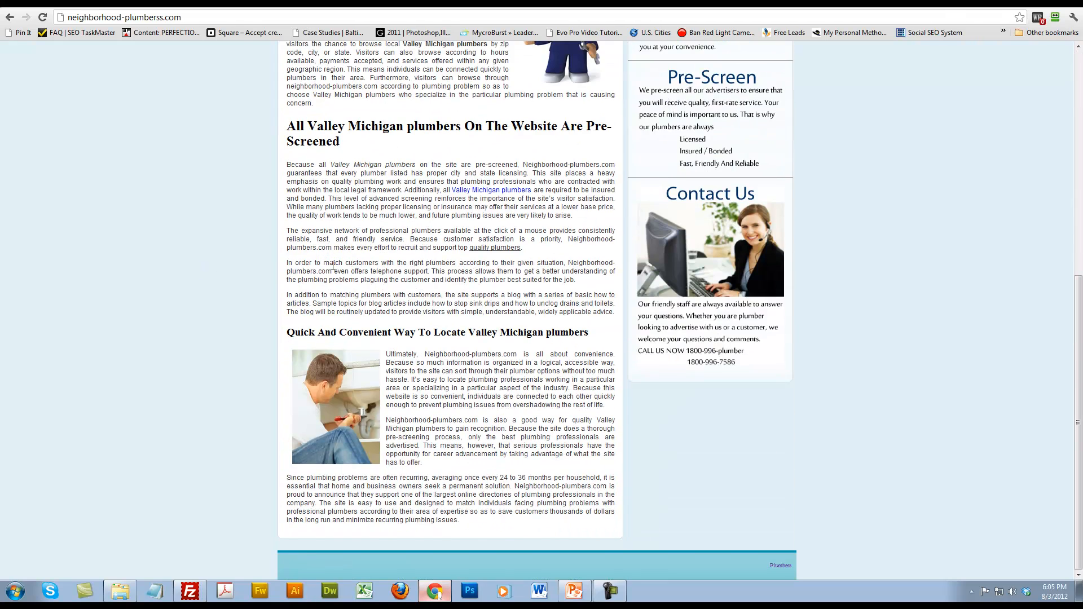
scroll(334, 265, up, 7)
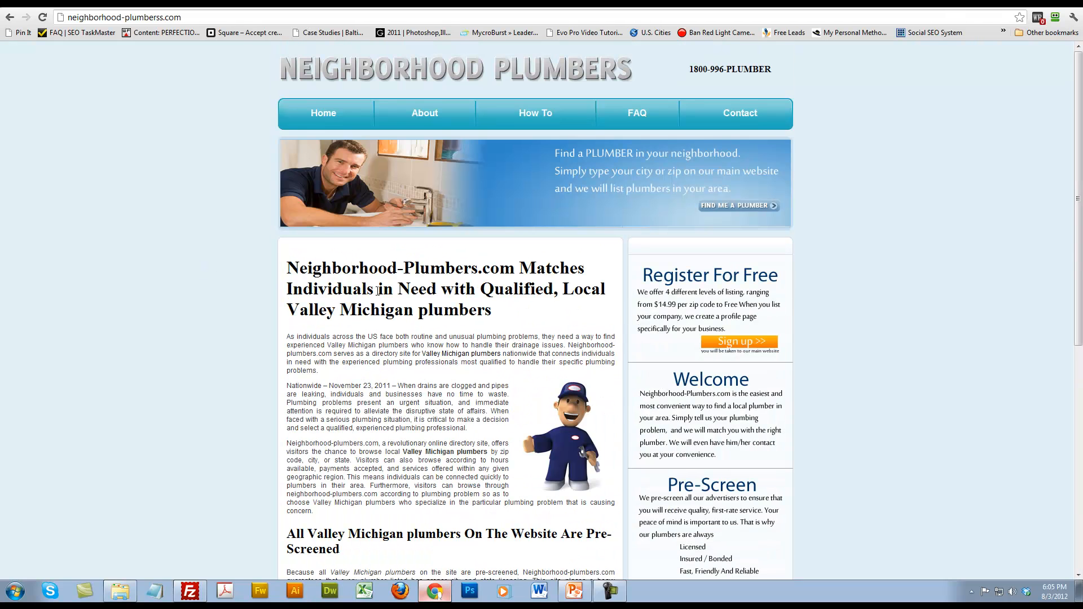
Look over the rest of the neighborhood-plumberss.com home page and return to the Colton plumber page.
scroll(797, 298, down, 7)
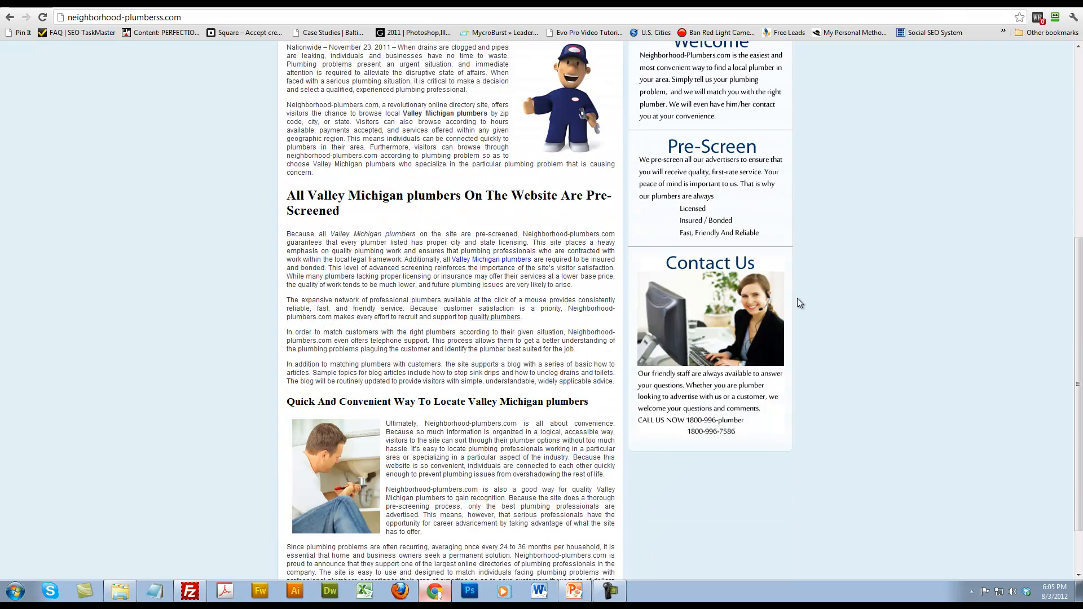
scroll(805, 345, up, 7)
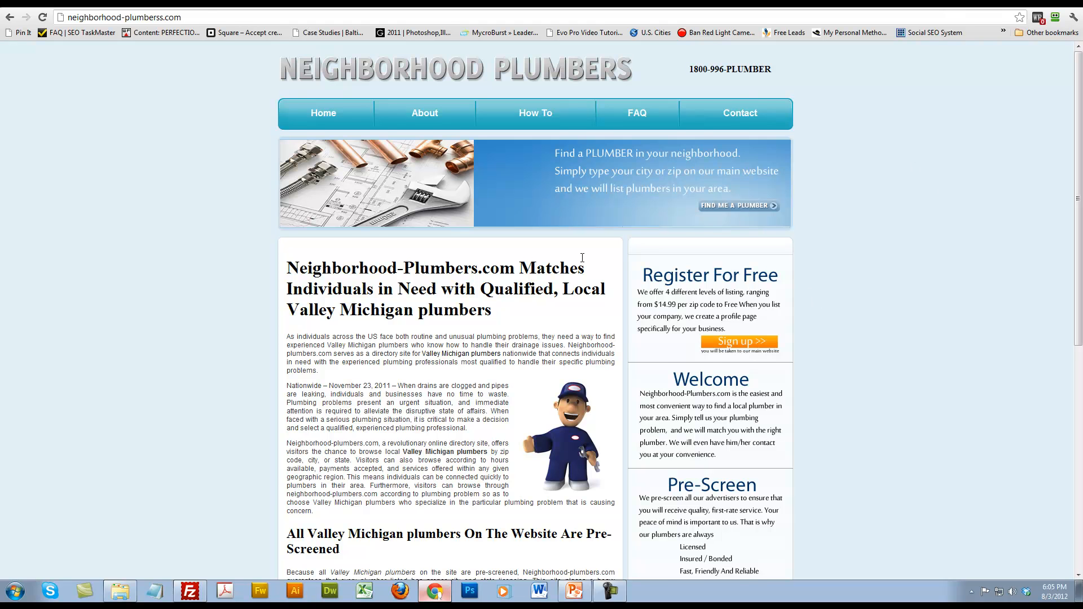
click(135, 3)
click(912, 260)
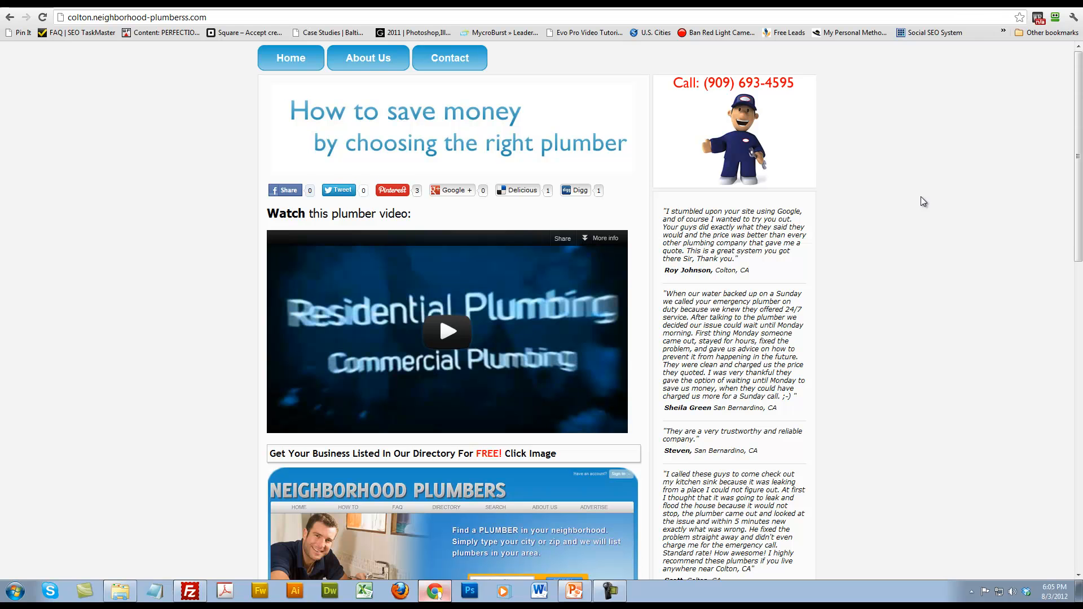
Review the Colton plumber page, including its video, directory listing image, customer testimonials and step headings.
scroll(790, 282, down, 6)
scroll(757, 322, up, 4)
scroll(758, 323, up, 3)
scroll(201, 175, down, 3)
scroll(200, 176, up, 3)
scroll(153, 236, down, 2)
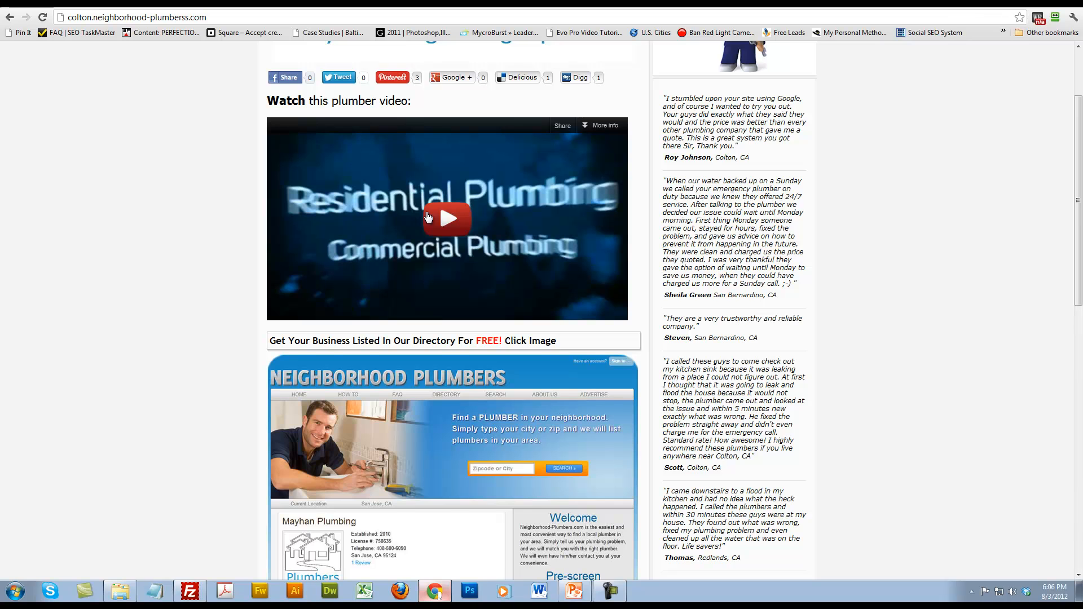
scroll(273, 278, down, 3)
scroll(262, 272, down, 2)
scroll(249, 263, up, 7)
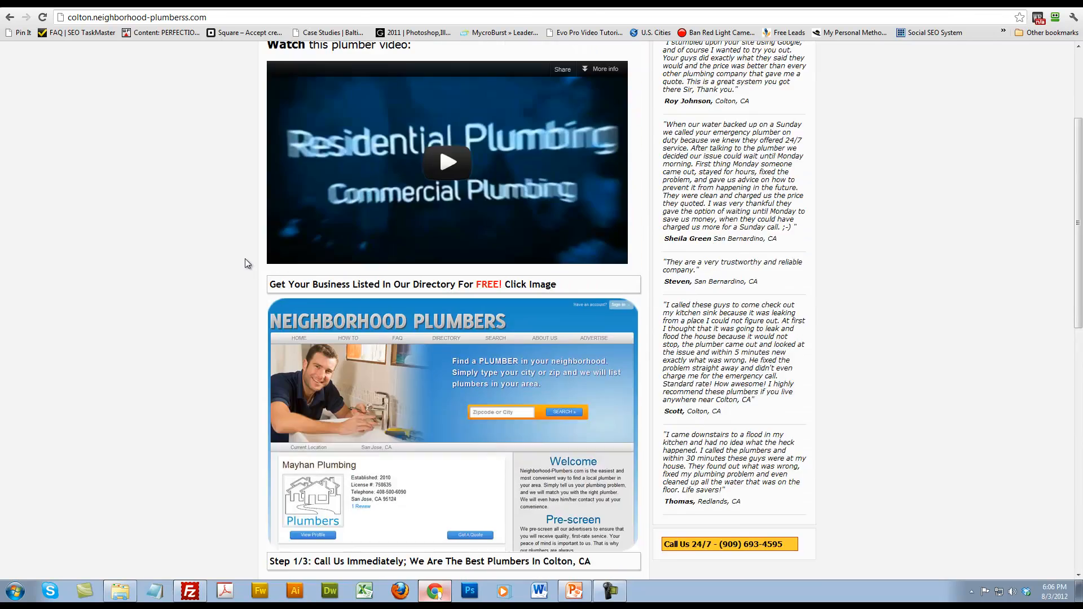
scroll(788, 227, down, 3)
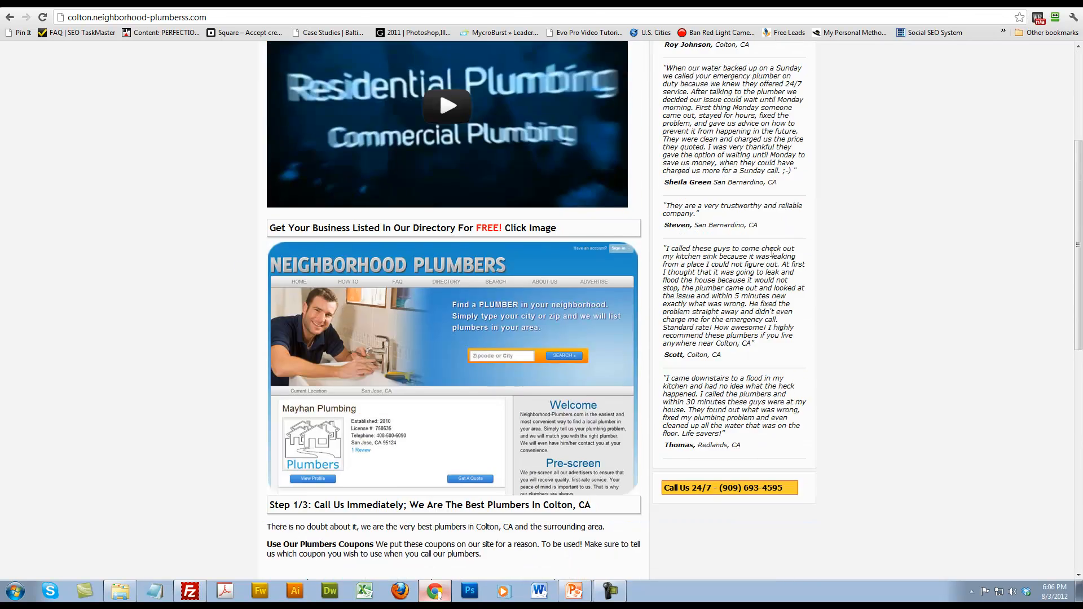
scroll(773, 248, down, 4)
scroll(746, 249, up, 6)
scroll(745, 249, up, 1)
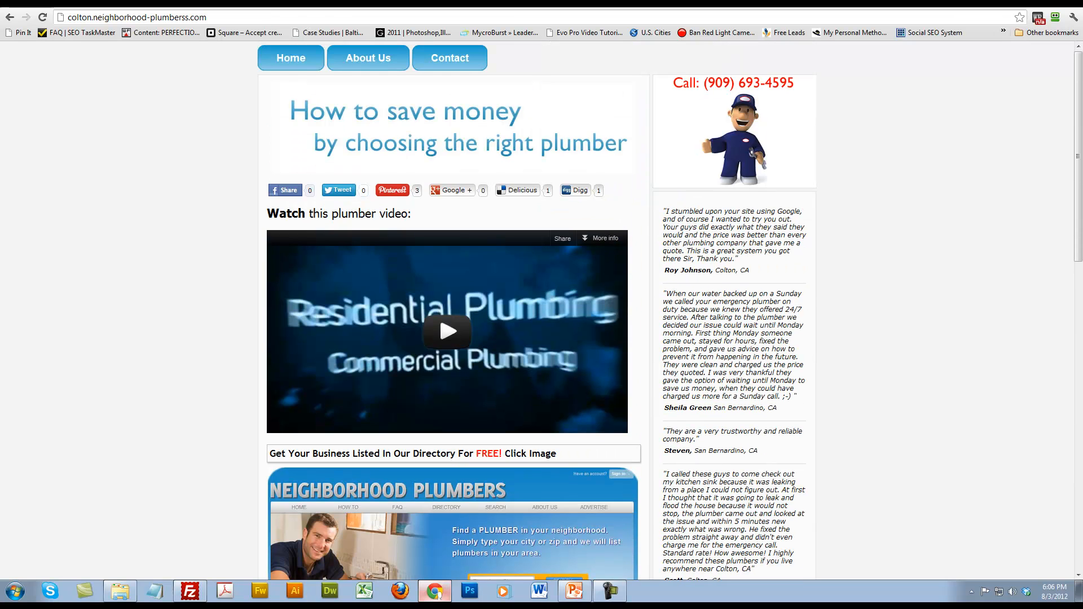
Revisit the presentation's import webpage slide, copy the Colton plumber page address from Chrome and switch to the blank Excel workbook.
click(573, 592)
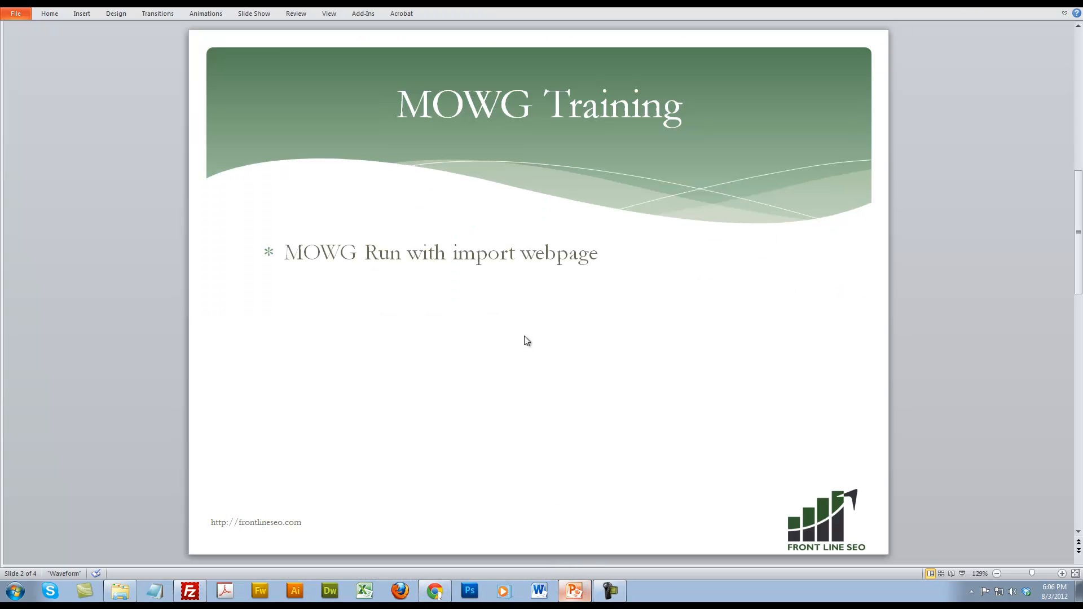
click(372, 593)
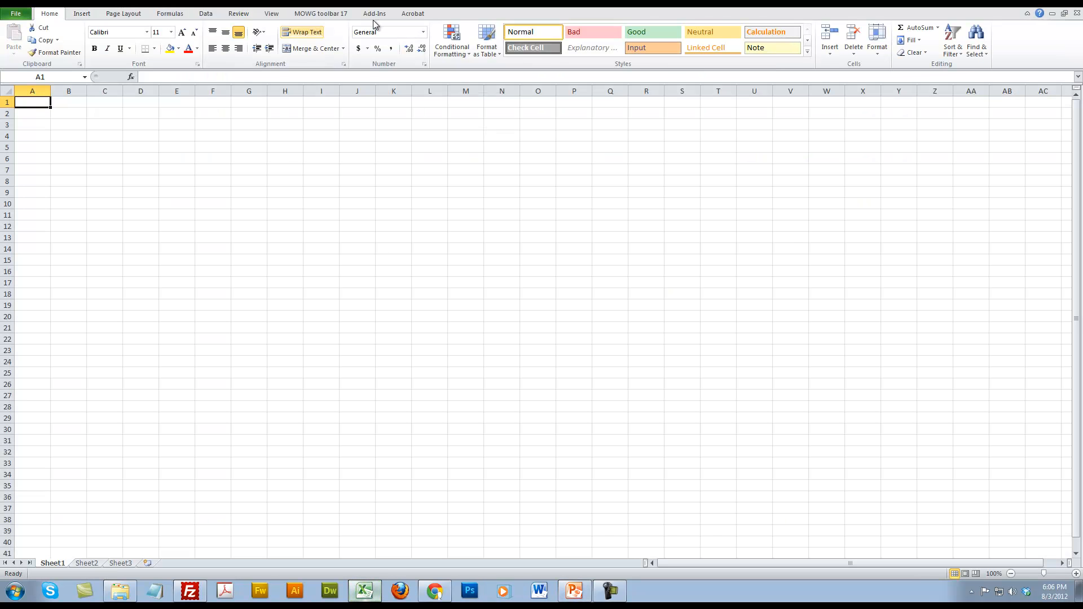
click(434, 591)
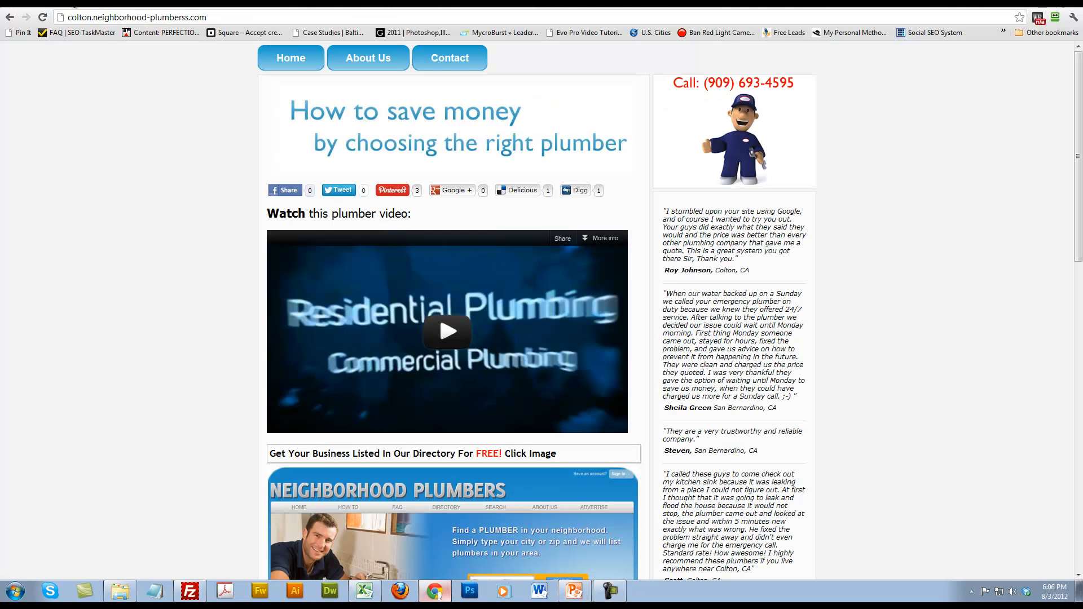
click(276, 12)
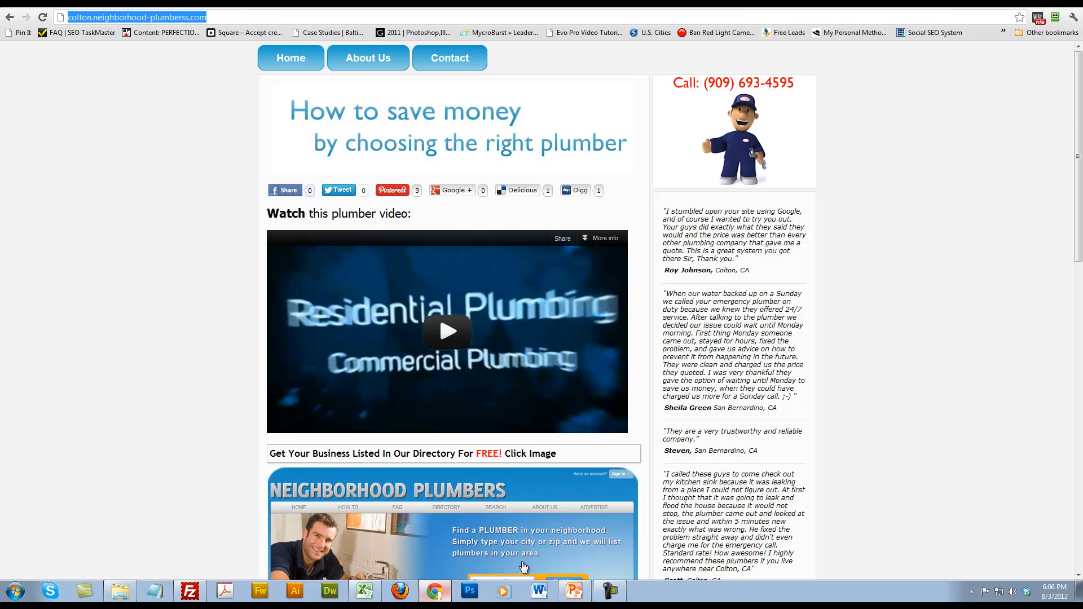
click(364, 591)
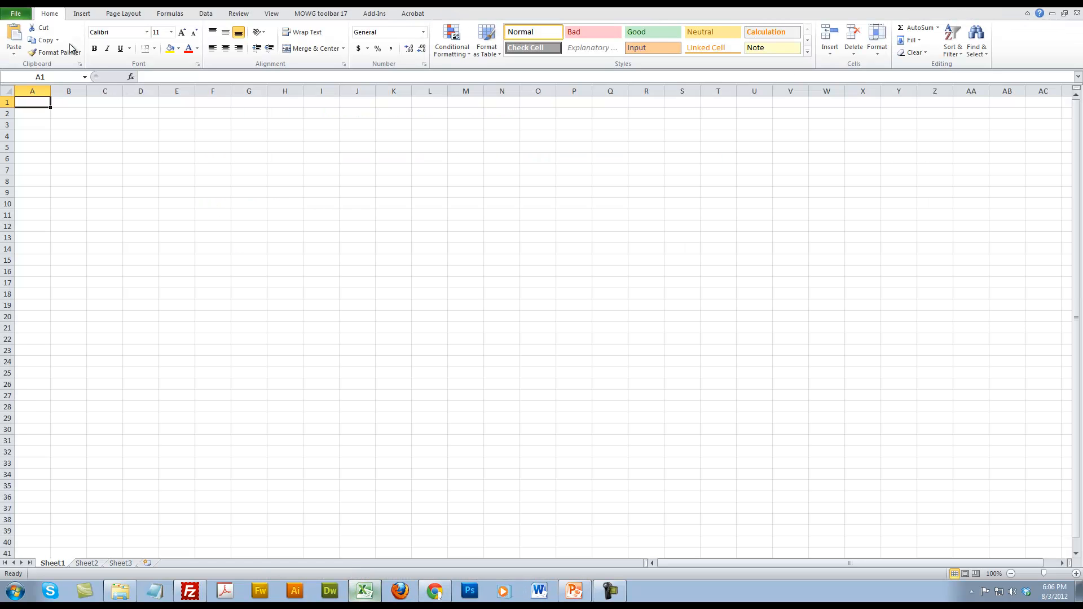
click(345, 14)
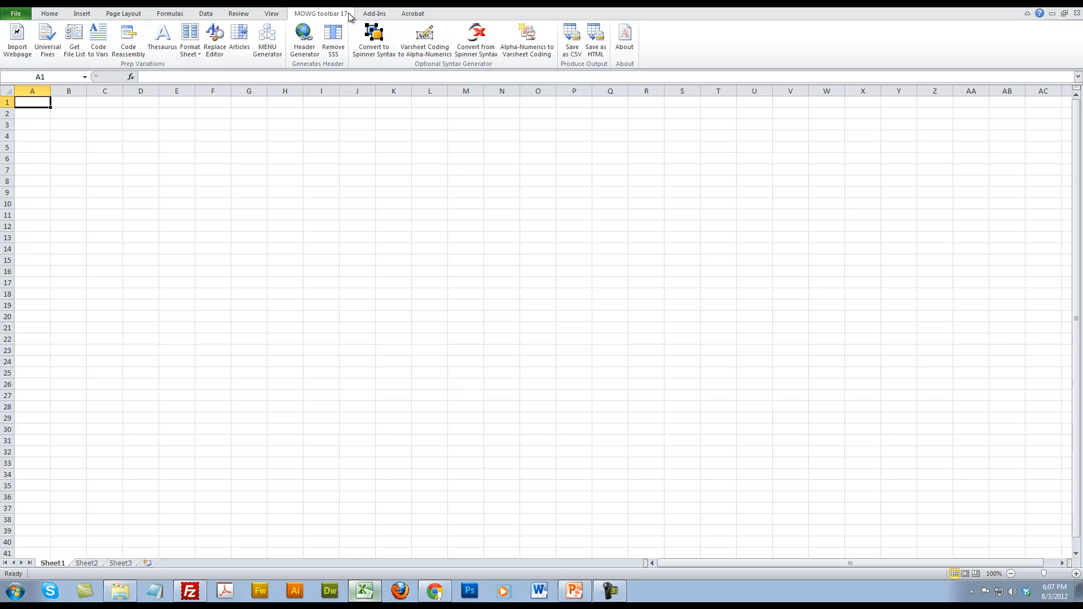
click(9, 44)
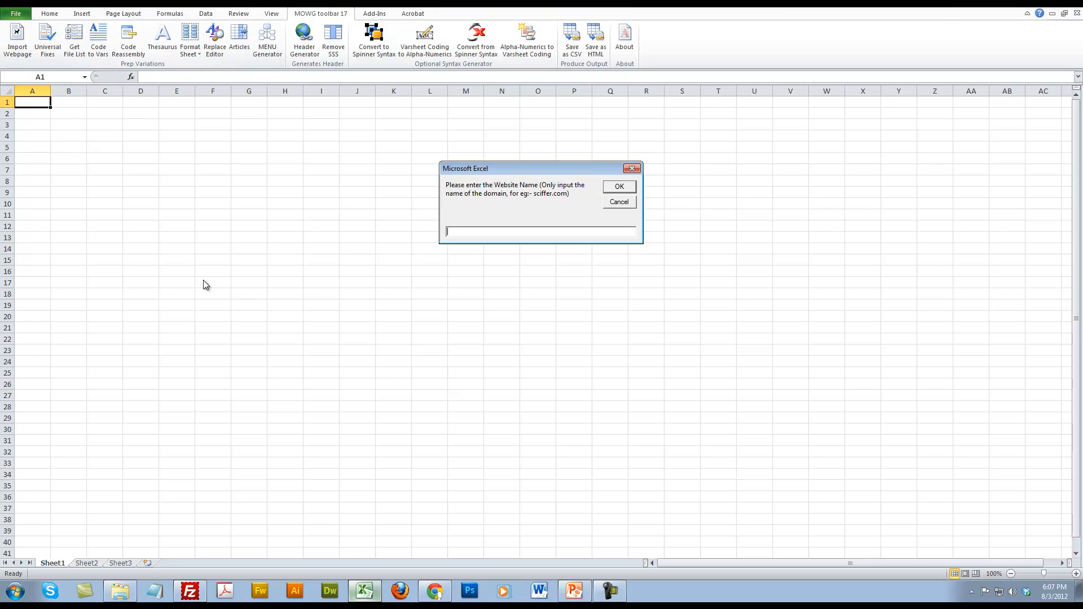
key(ctrl+v)
drag(466, 232, 415, 236)
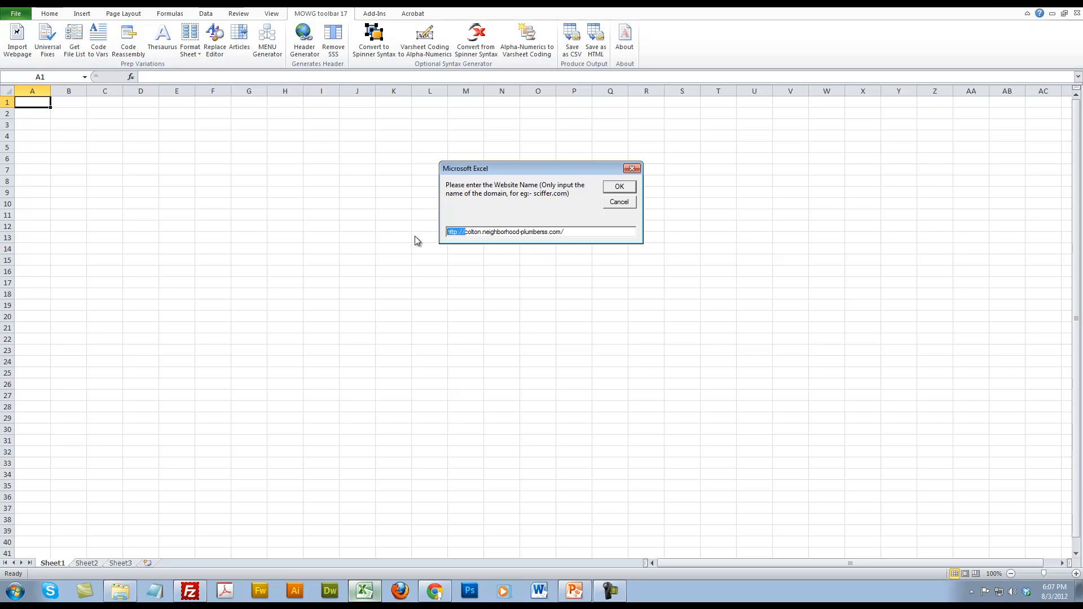
key(BackSpace)
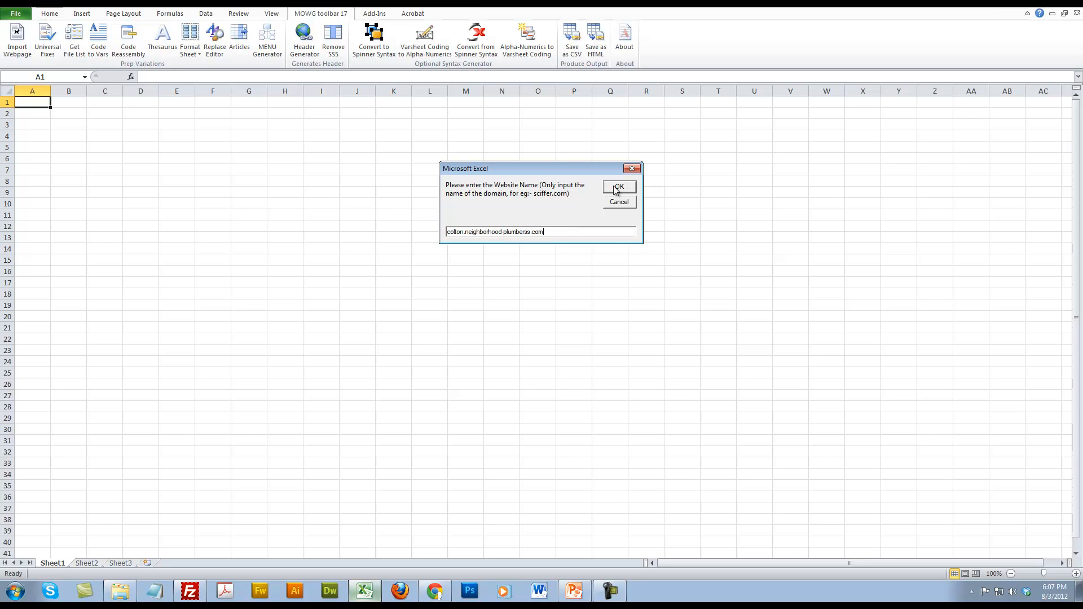
click(615, 188)
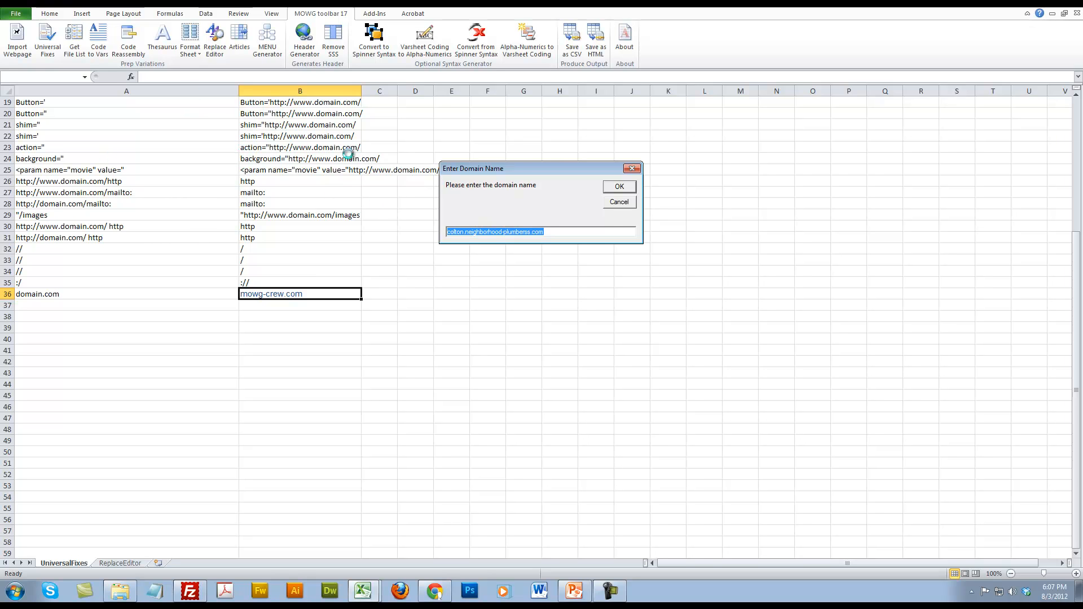
click(615, 190)
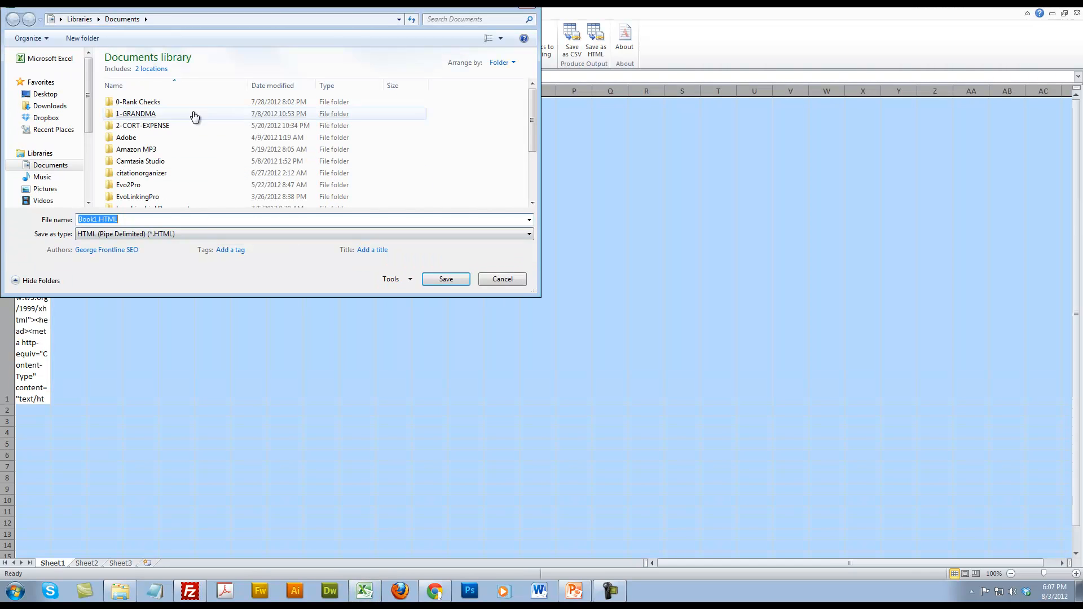
Save the imported page as Book1.HTML in the colton folder on the Desktop.
click(46, 94)
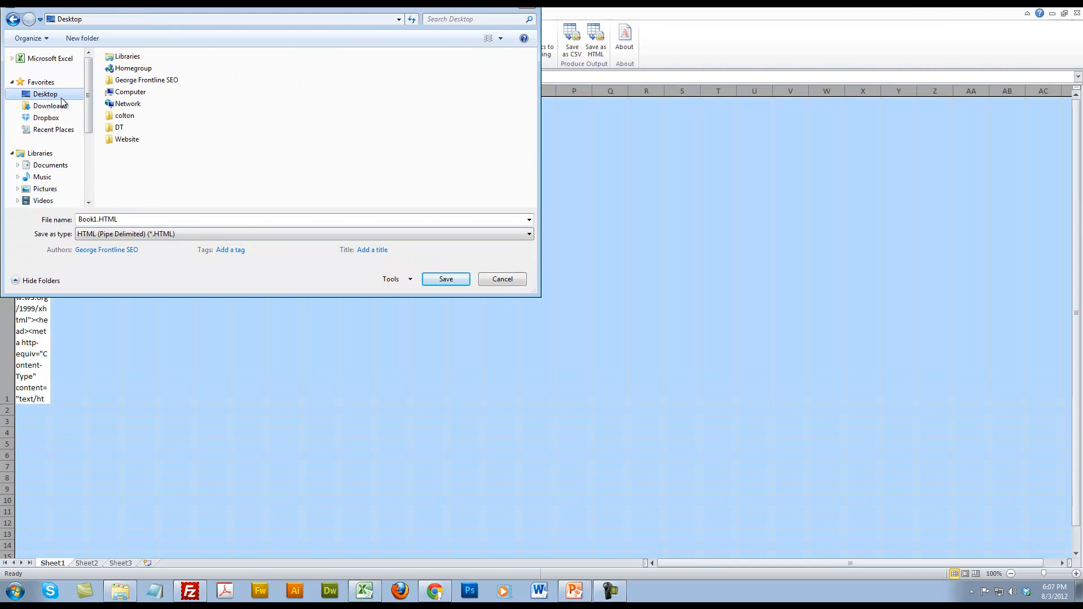
double_click(133, 125)
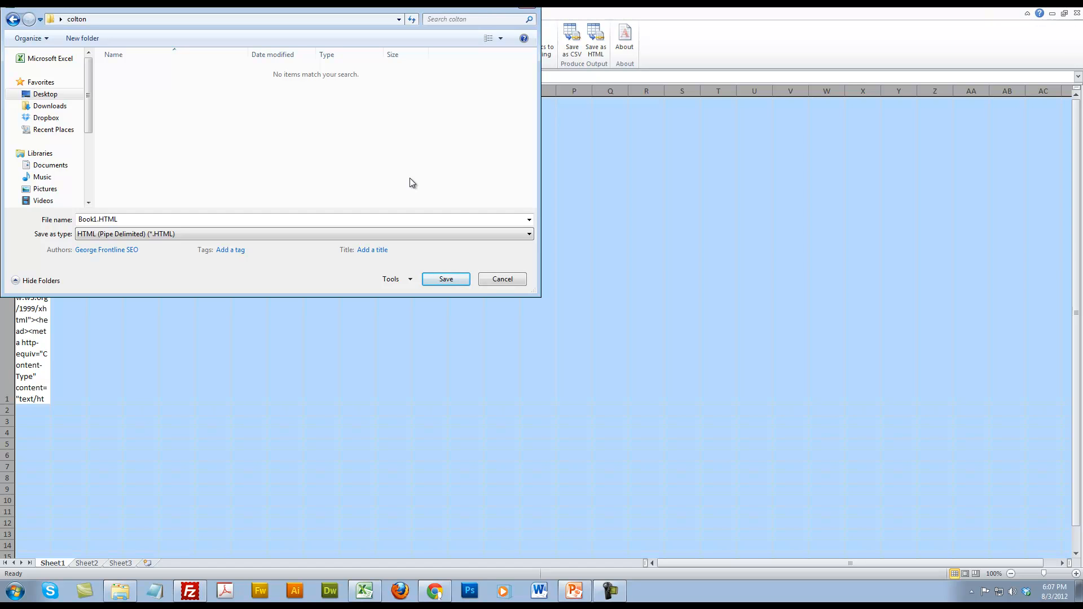
click(147, 219)
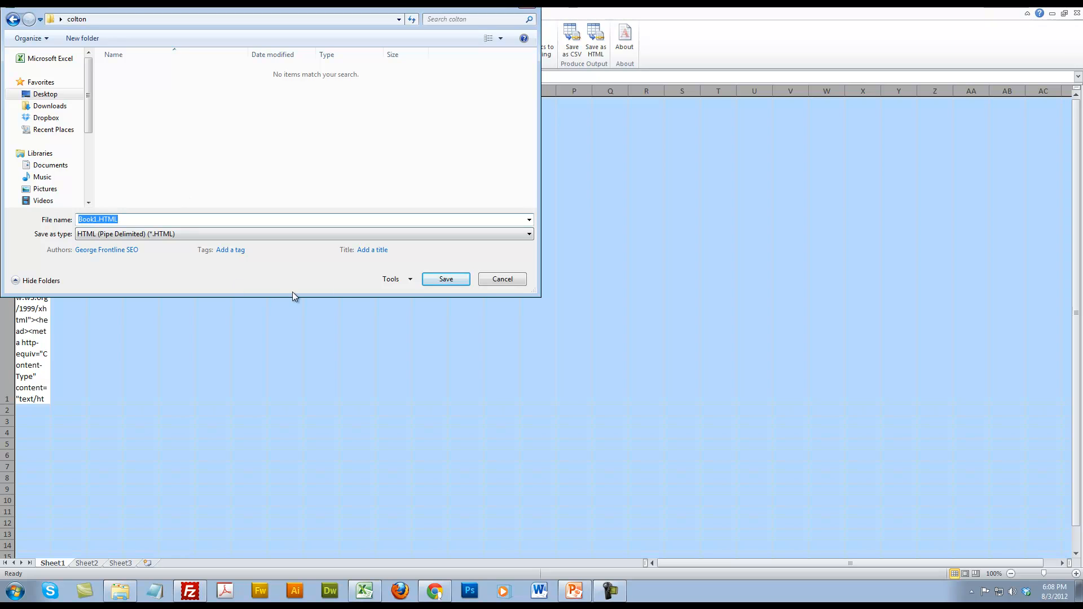
click(465, 279)
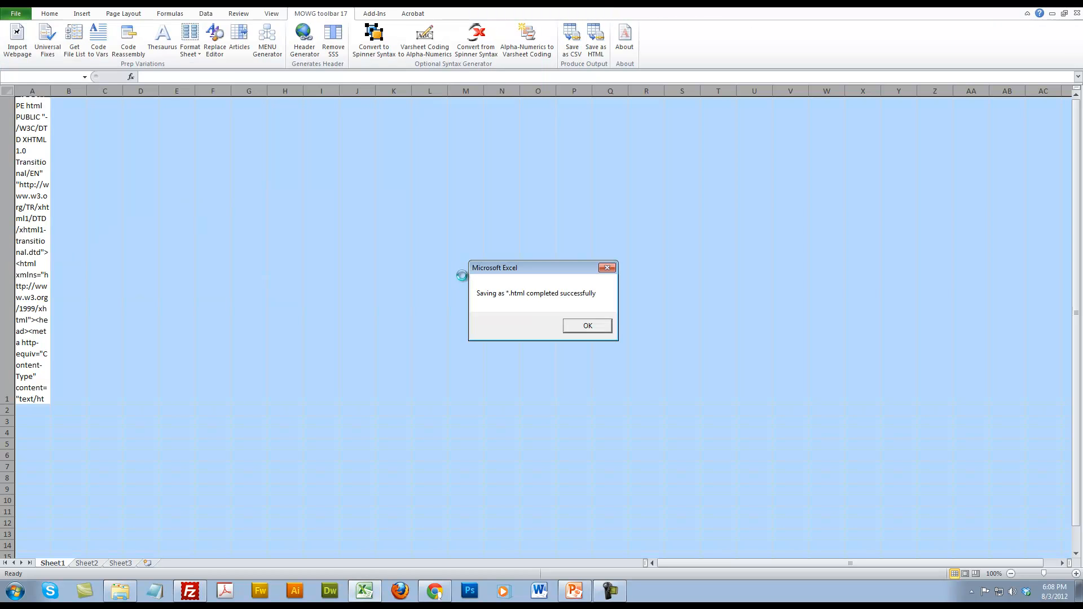
click(598, 325)
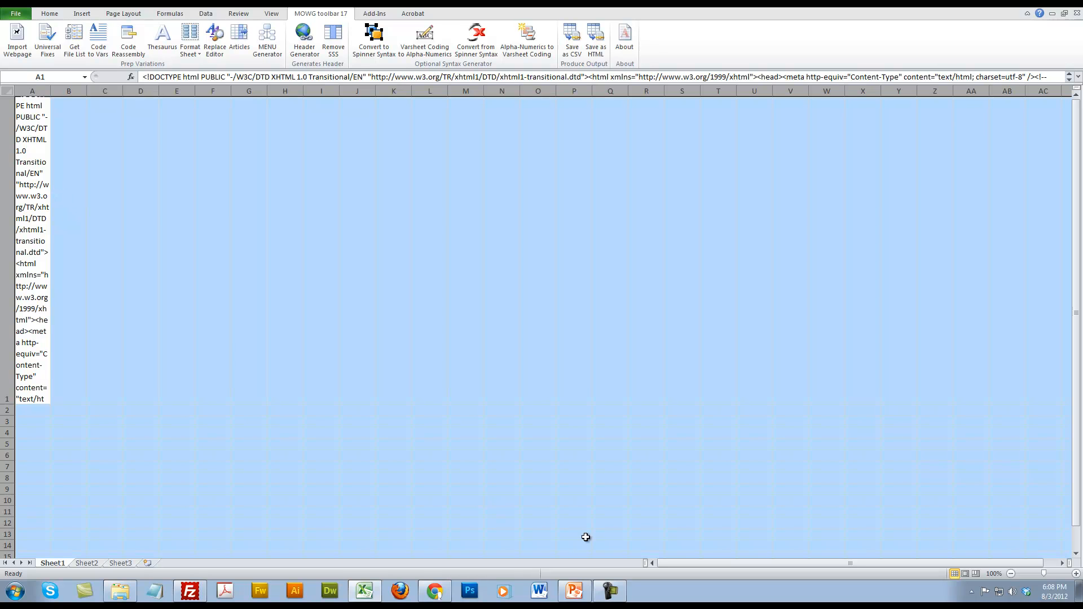
Find Book1.HTML in the Desktop's colton folder in Windows Explorer and open it in Dreamweaver.
click(124, 592)
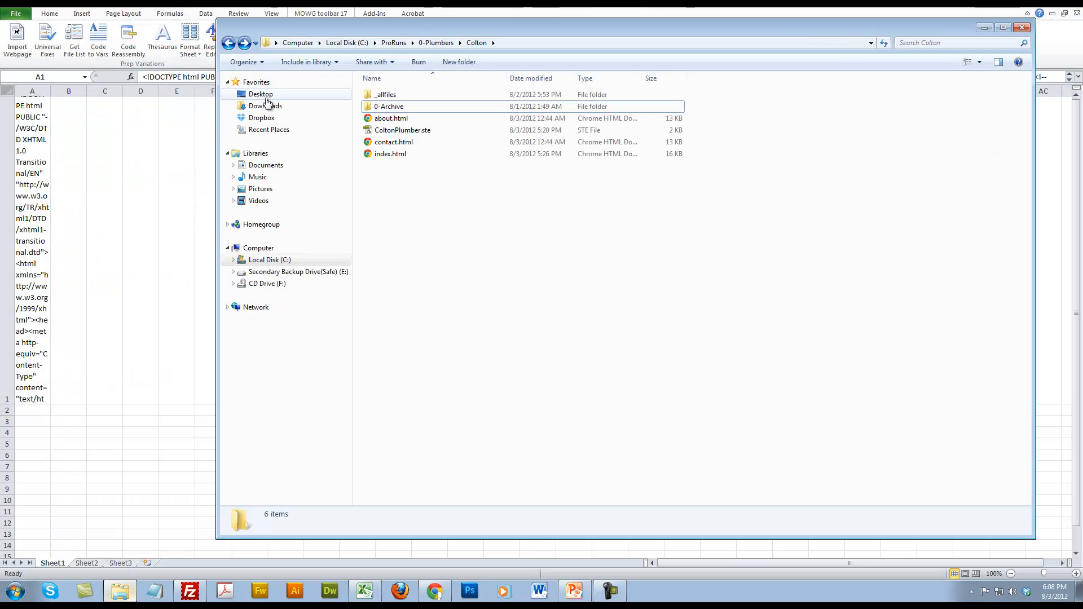
click(261, 94)
click(376, 121)
double_click(383, 163)
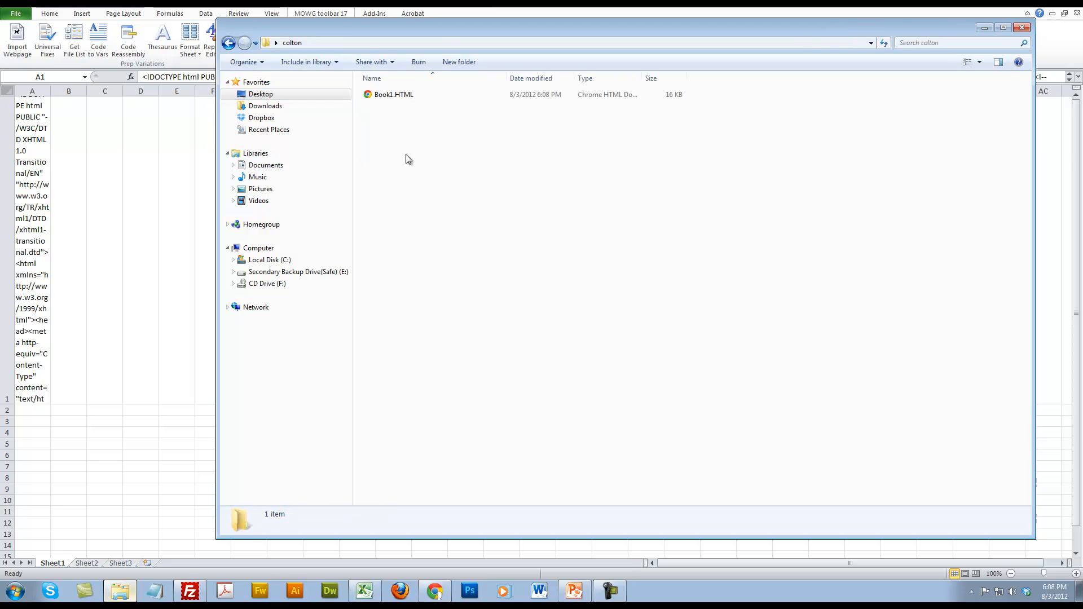
click(385, 96)
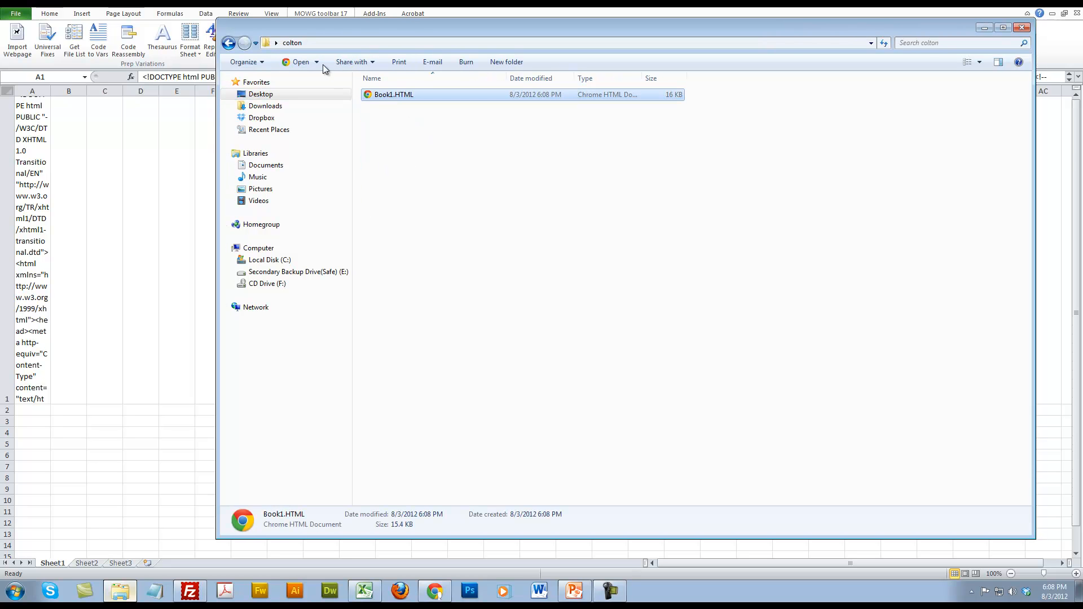
click(316, 62)
click(312, 79)
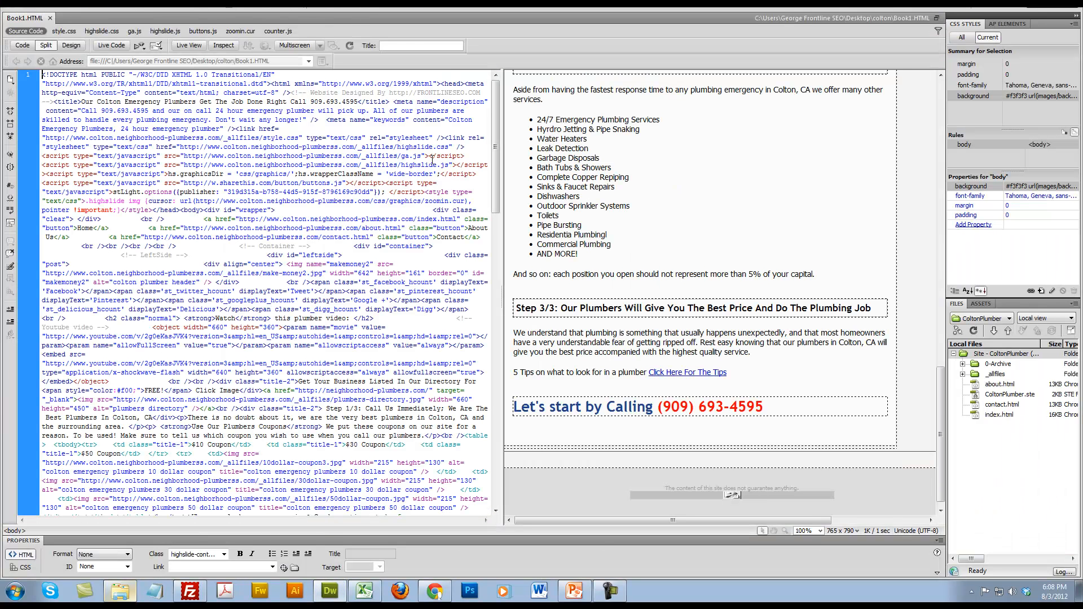
Preview Book1.HTML in Chrome, check the page down to its end and compare it with the live Colton plumber page.
drag(940, 428, 940, 211)
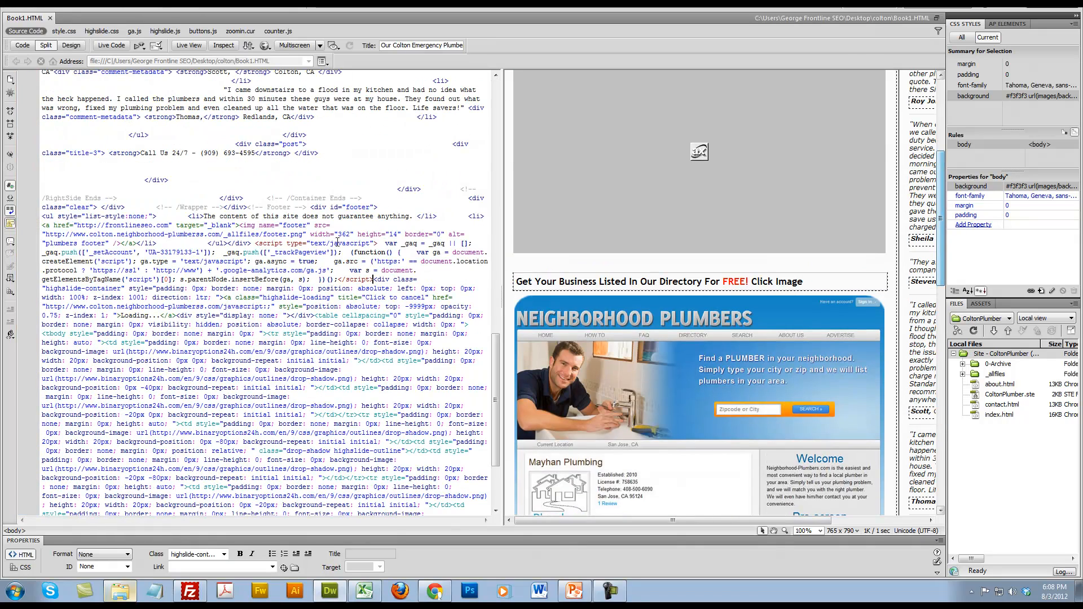
click(265, 45)
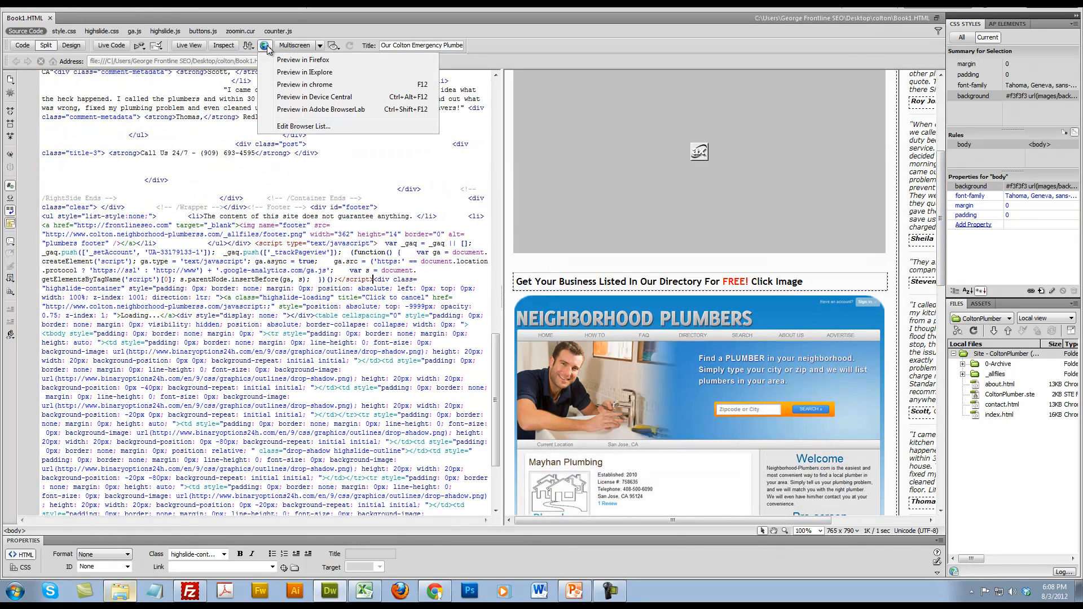
click(299, 84)
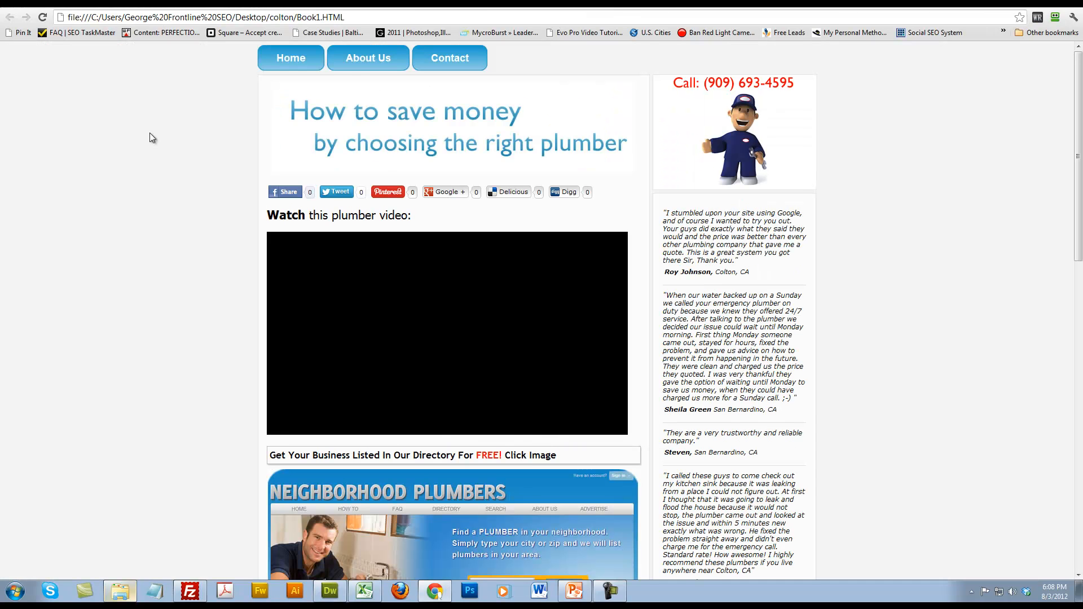
scroll(483, 213, down, 10)
scroll(451, 311, down, 4)
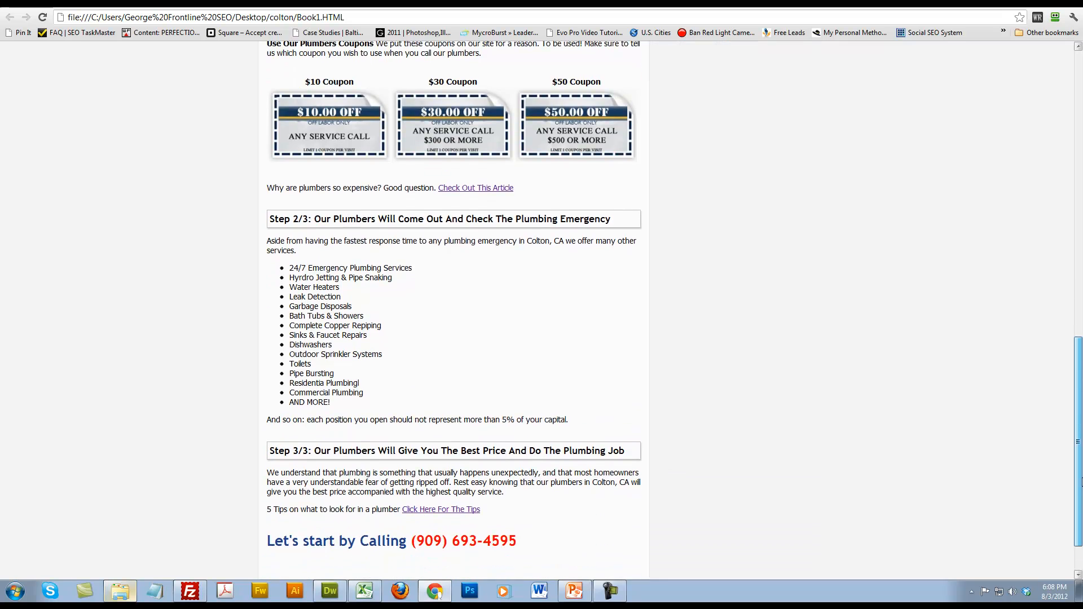
scroll(451, 310, up, 15)
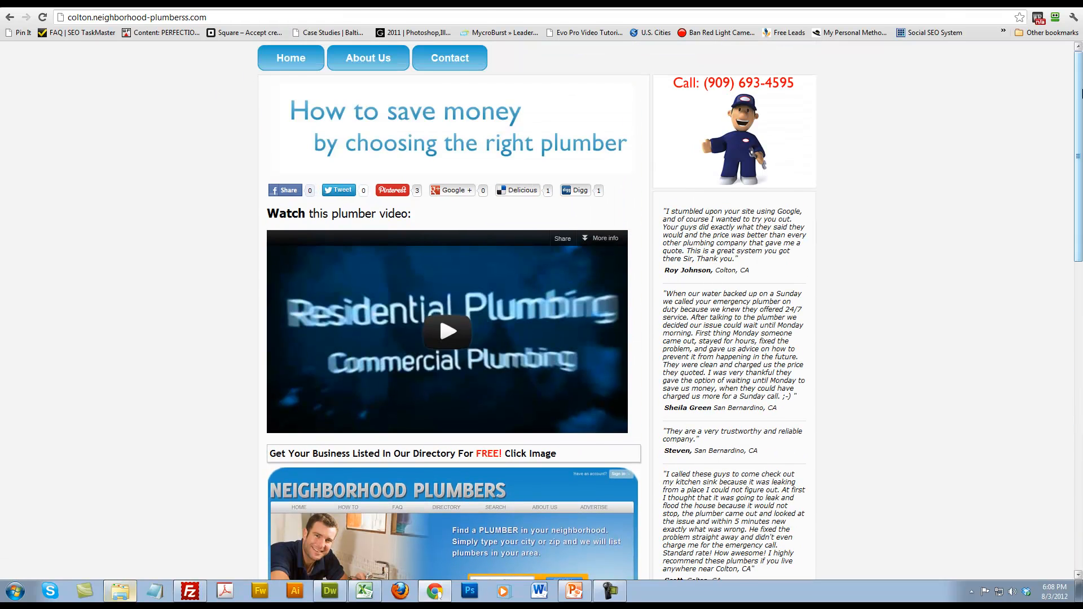
mouse_move(1079, 141)
mouse_down()
mouse_move(1079, 451)
mouse_move(1079, 141)
mouse_up()
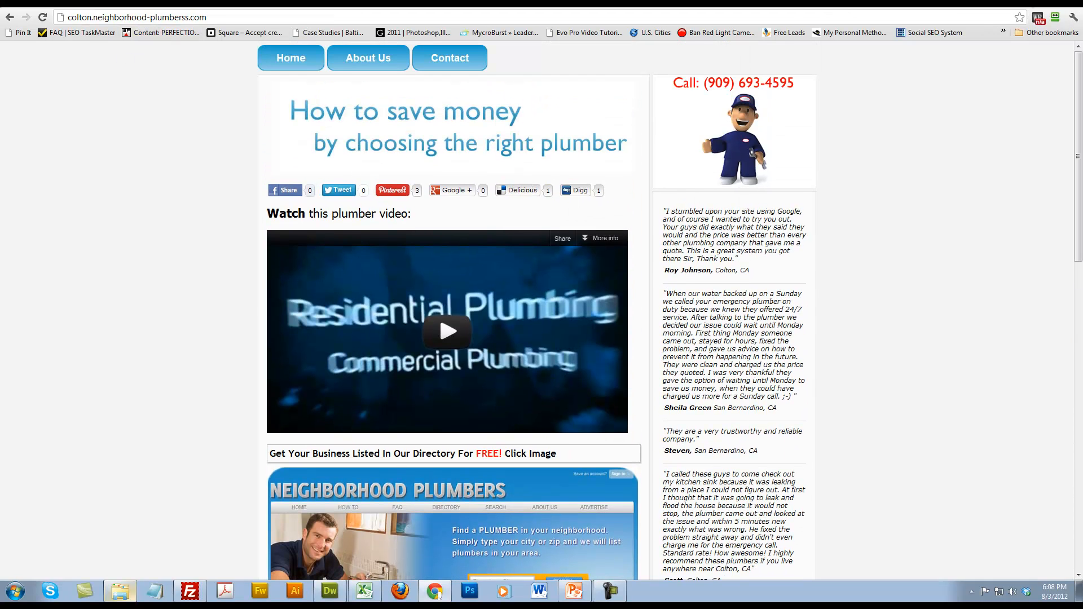
Return to the Excel workbook and run Code to Vars on the imported page code.
click(330, 591)
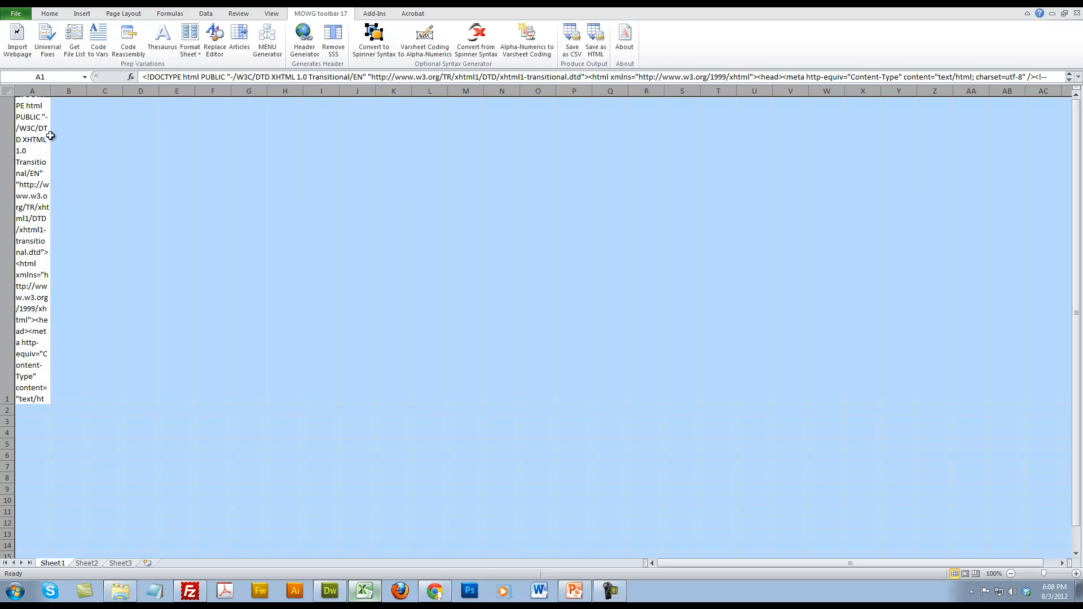
click(98, 42)
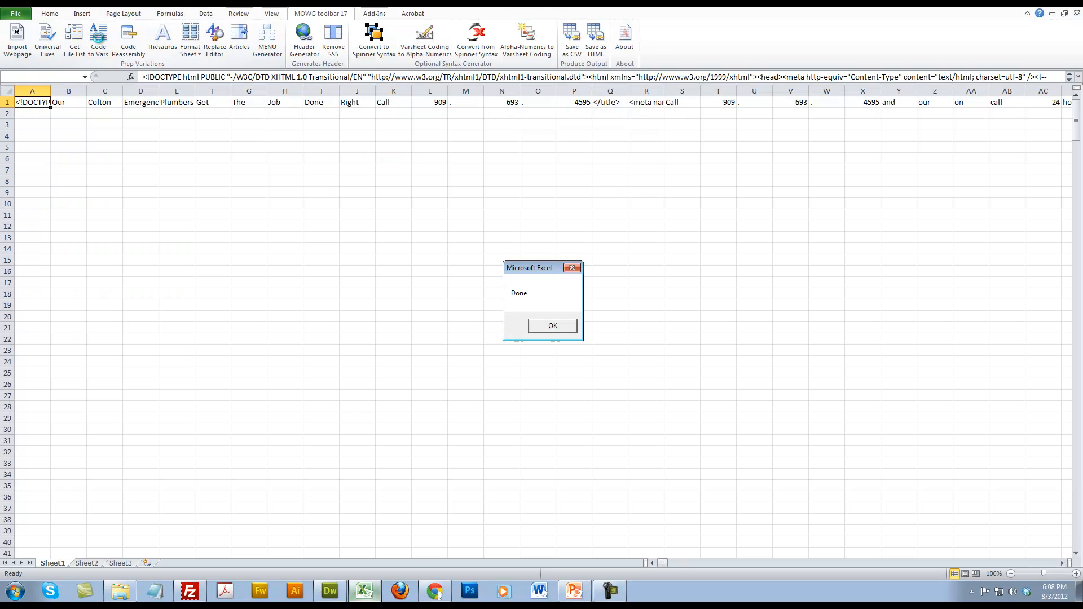
Dismiss the completion message and examine the phone number split across cells L1 to P1.
click(561, 326)
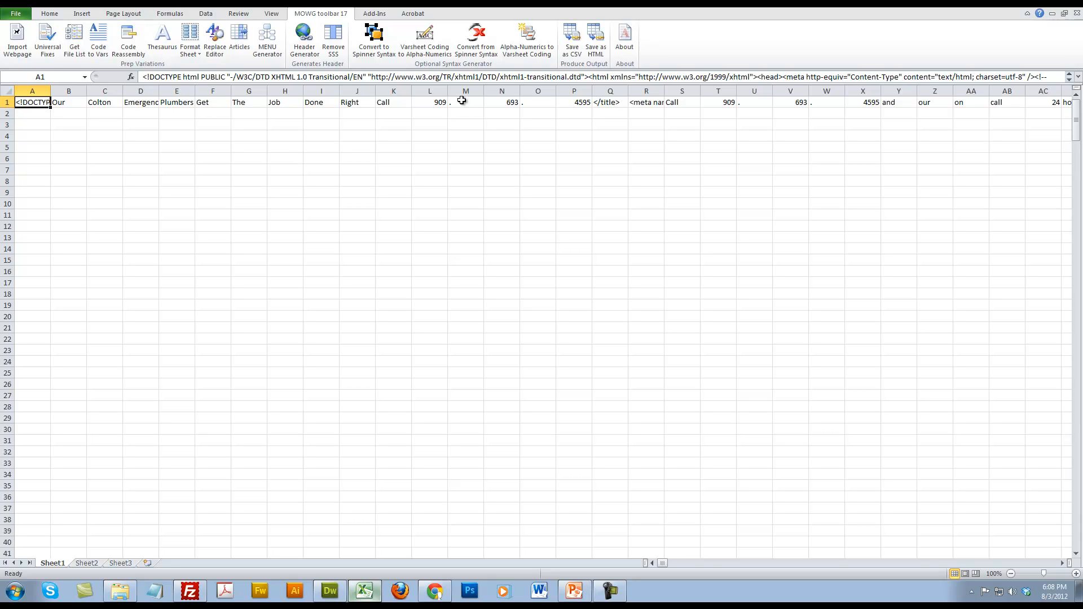
click(437, 102)
drag(437, 102, 587, 97)
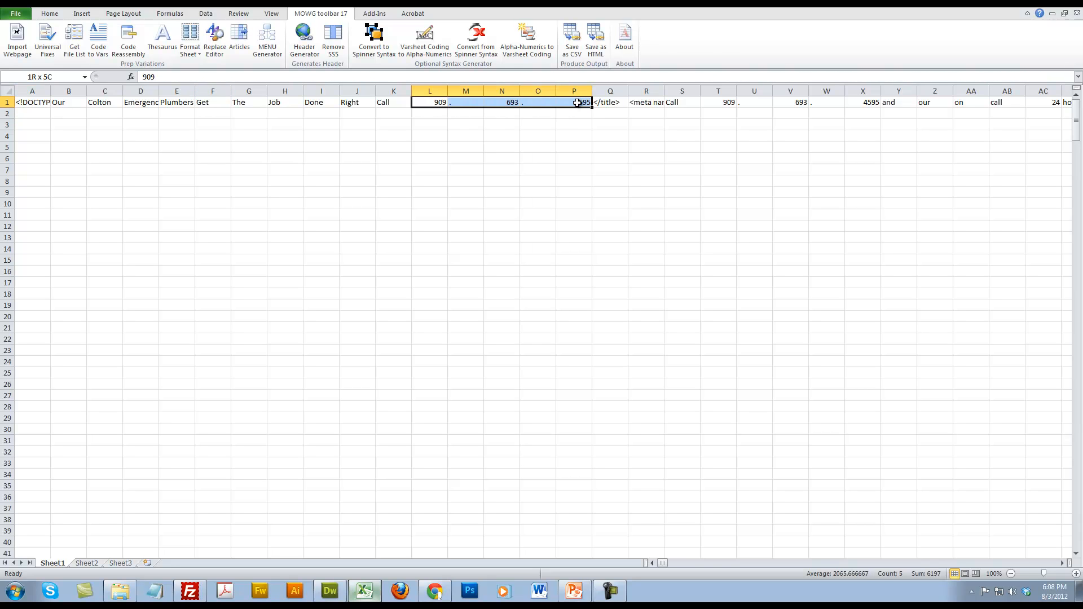
click(551, 145)
drag(425, 104, 581, 103)
click(494, 348)
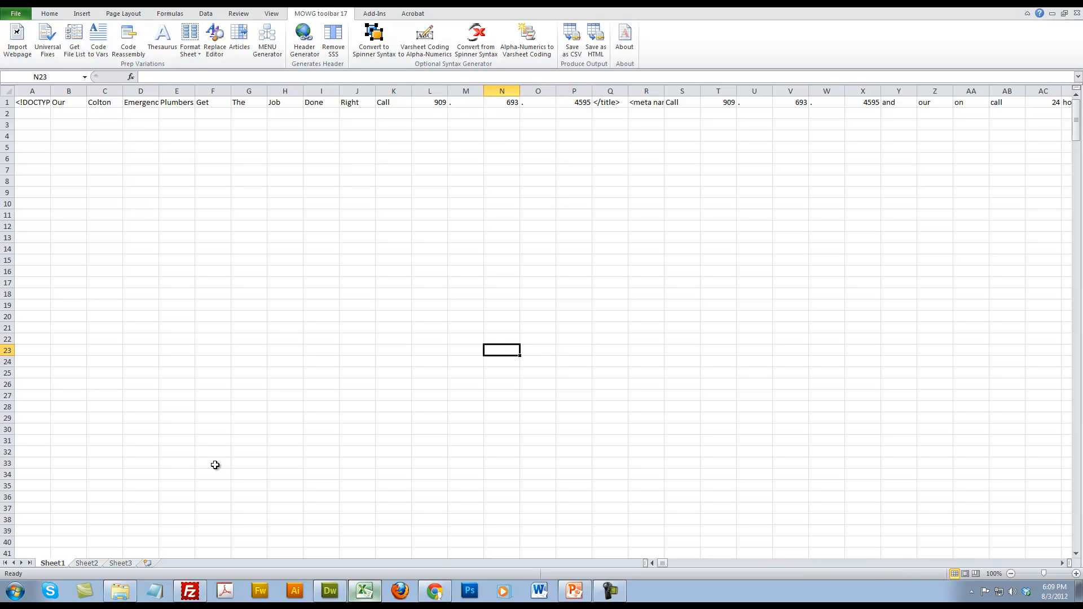
Switch to Chrome, look through the live Colton plumber page and its HTML source, and return to the Excel workbook.
click(434, 591)
scroll(556, 107, down, 10)
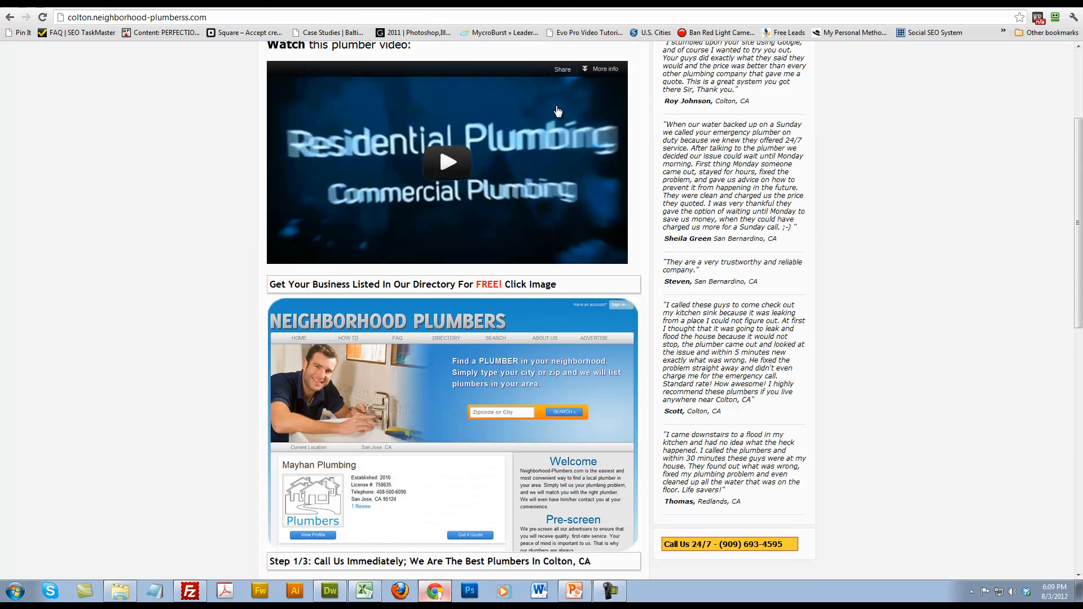
right_click(181, 184)
click(206, 280)
drag(490, 263, 232, 115)
click(540, 249)
scroll(540, 250, down, 13)
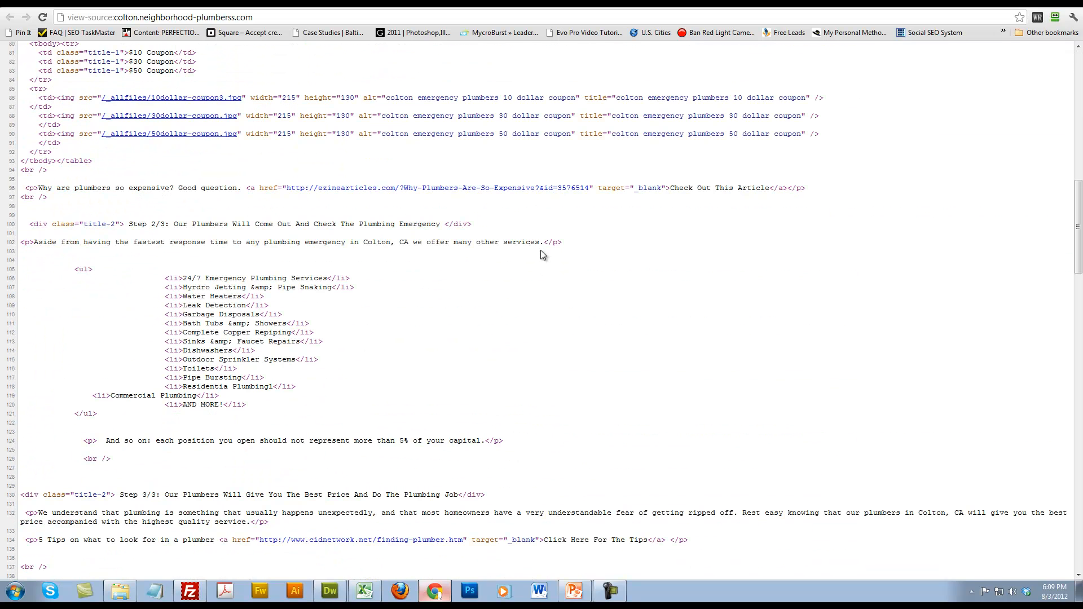
click(244, 7)
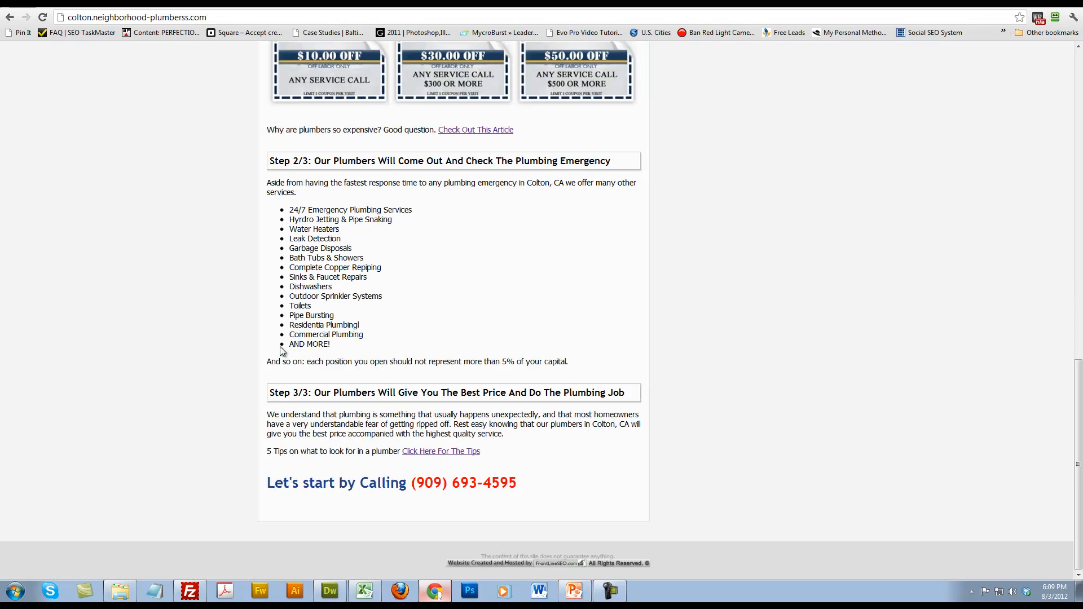
click(357, 595)
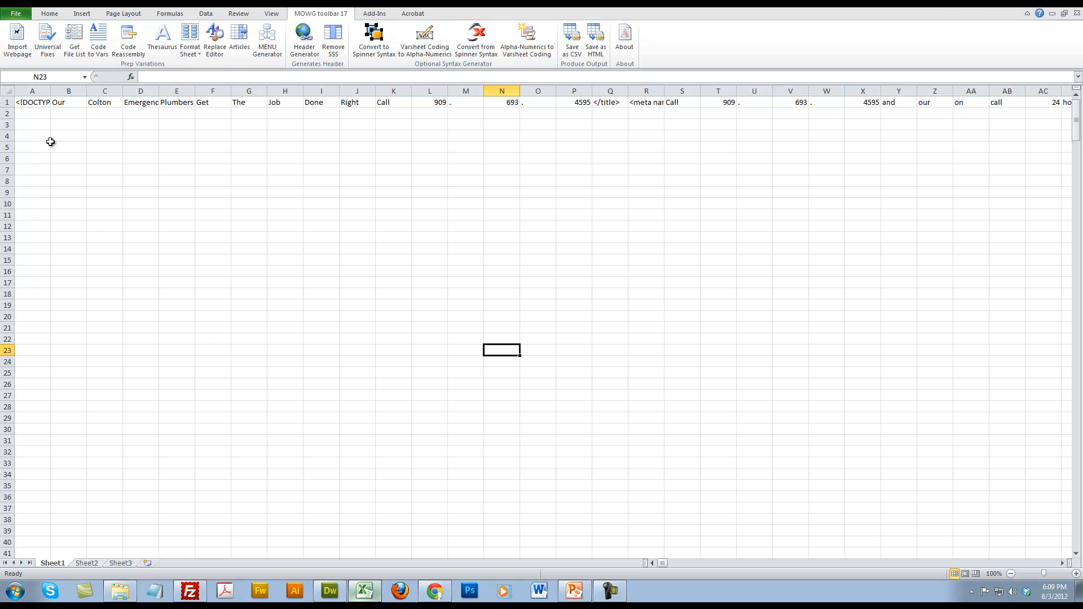
Examine how row 1 separates the header code in A1, the title words from B1 and the phone number in L1:P1.
click(39, 102)
drag(149, 77, 945, 81)
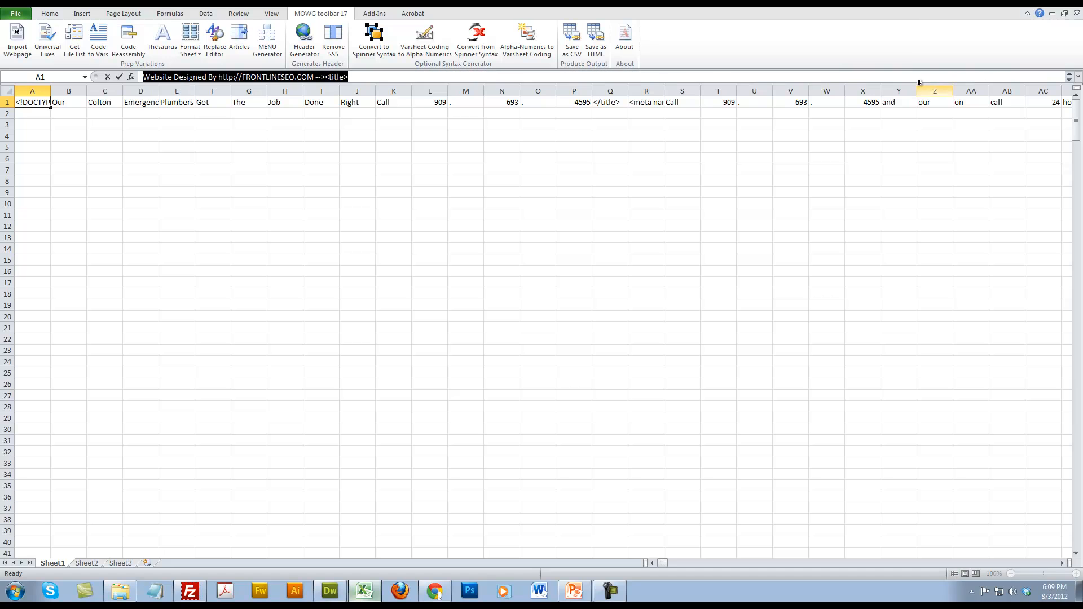
click(60, 121)
drag(74, 102, 226, 104)
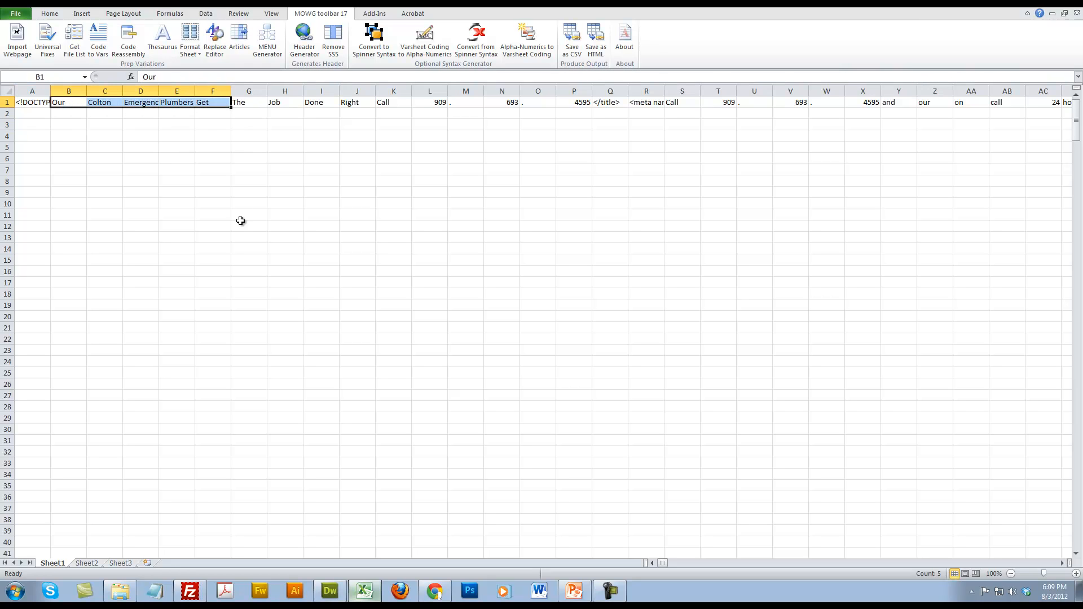
click(242, 211)
click(425, 101)
drag(425, 101, 576, 102)
click(543, 181)
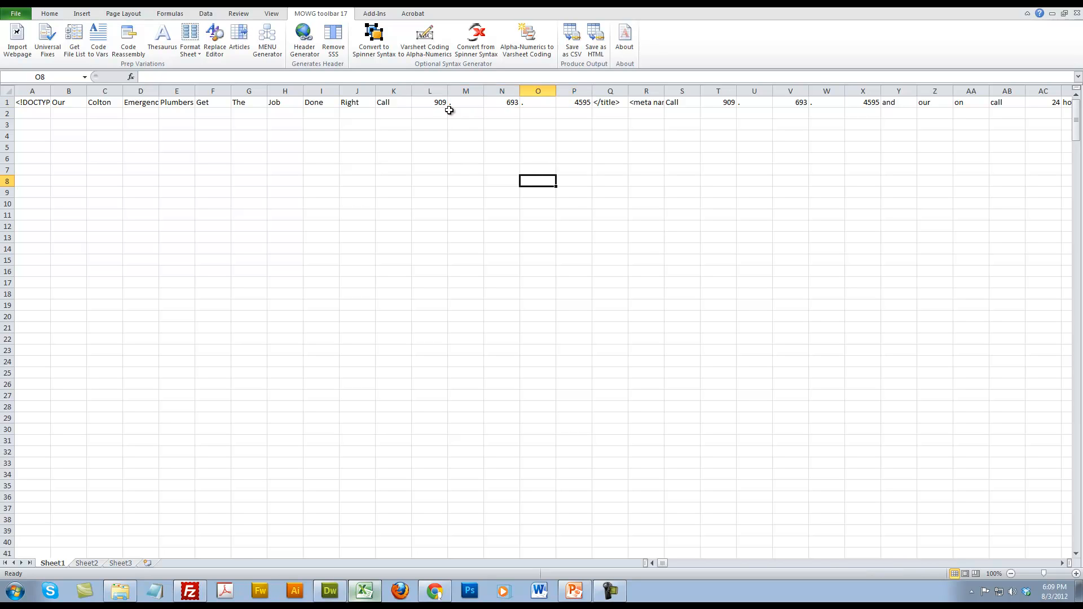
Join the phone number cells L1:P1 with Code Reassembly using an empty connector, and widen column L to fit.
drag(428, 102, 575, 102)
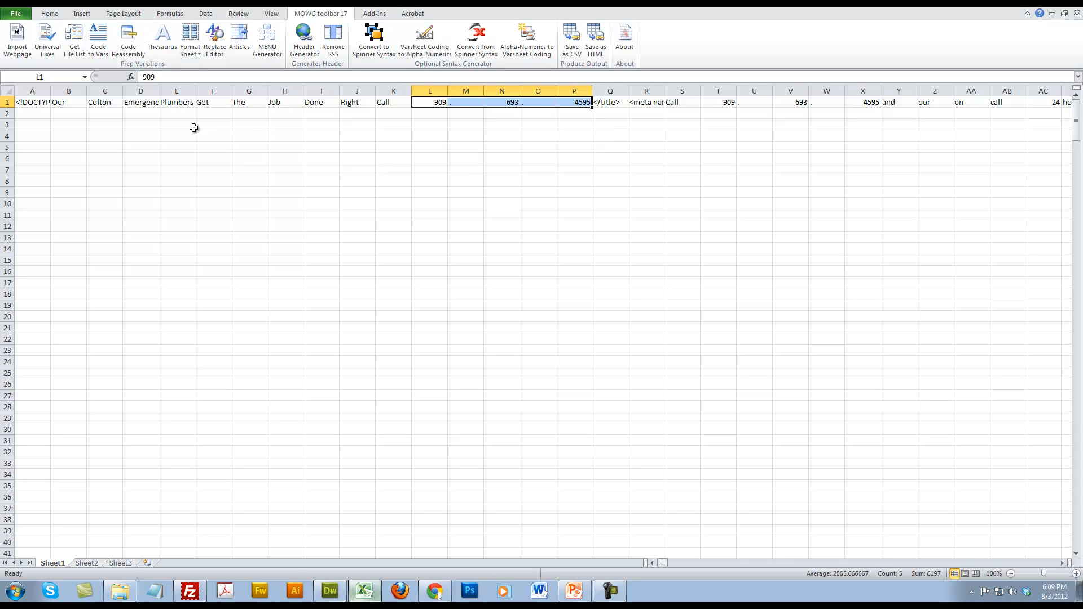
drag(430, 102, 575, 102)
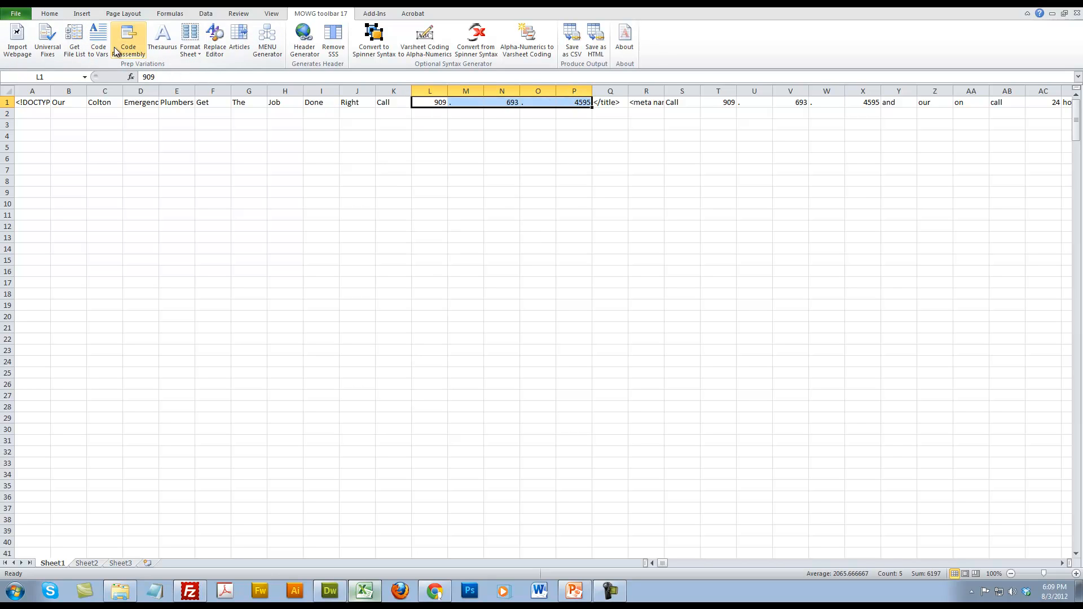
click(129, 39)
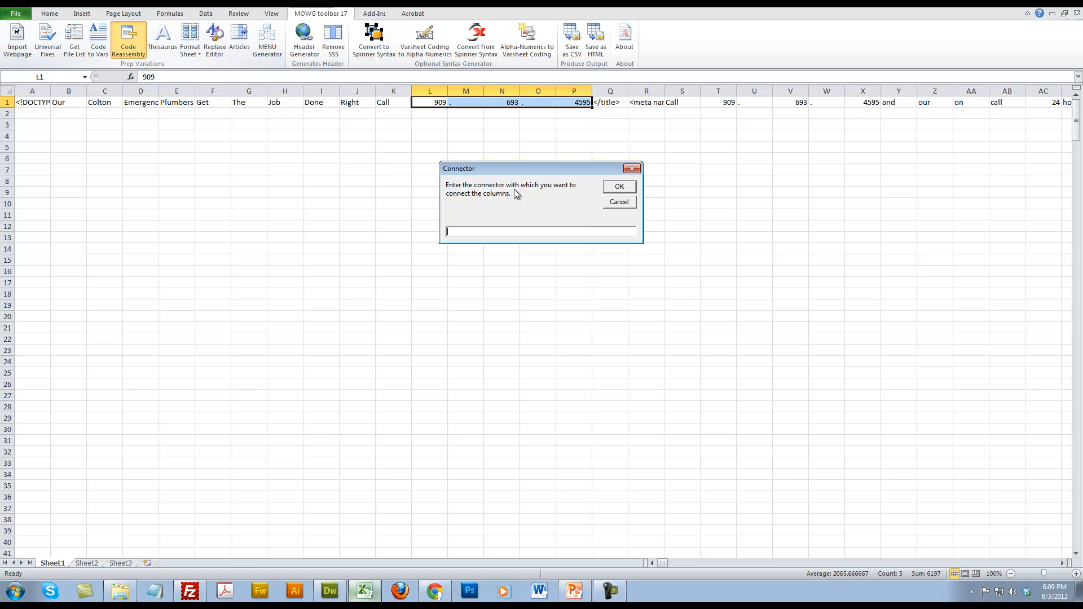
click(618, 187)
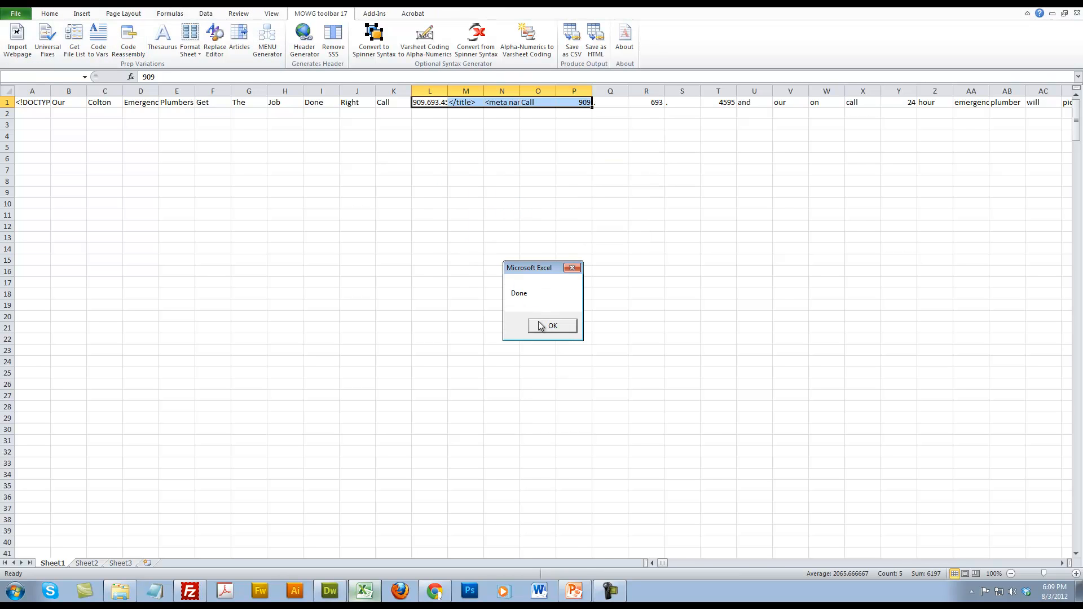
click(552, 325)
double_click(447, 91)
click(443, 130)
click(441, 102)
click(481, 248)
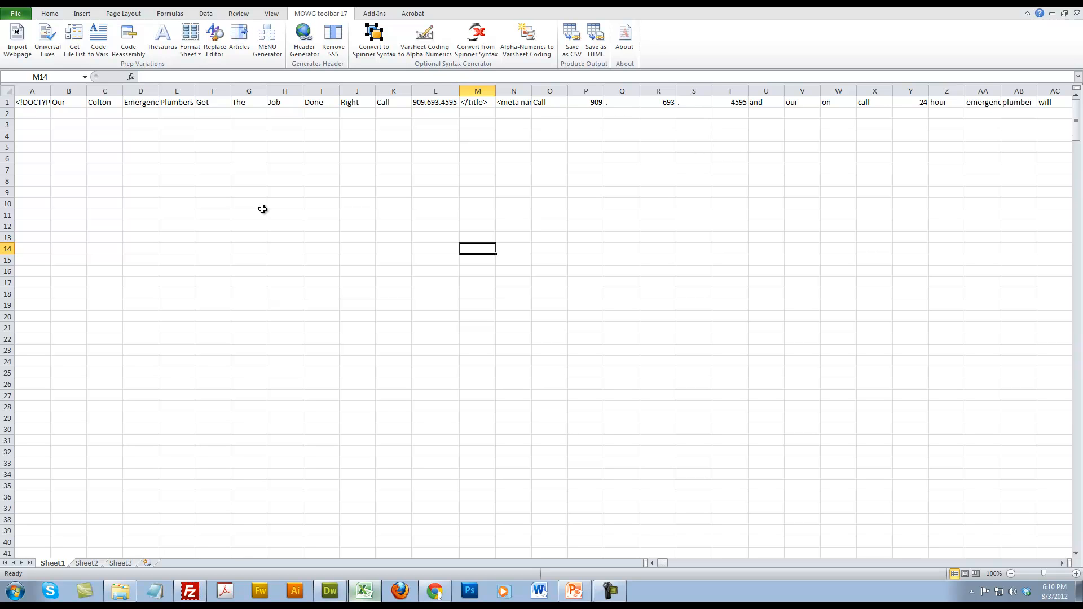
Run the Thesaurus conversion on all of row 1 and review the synonyms listed under the words on Sheet1.
click(4, 103)
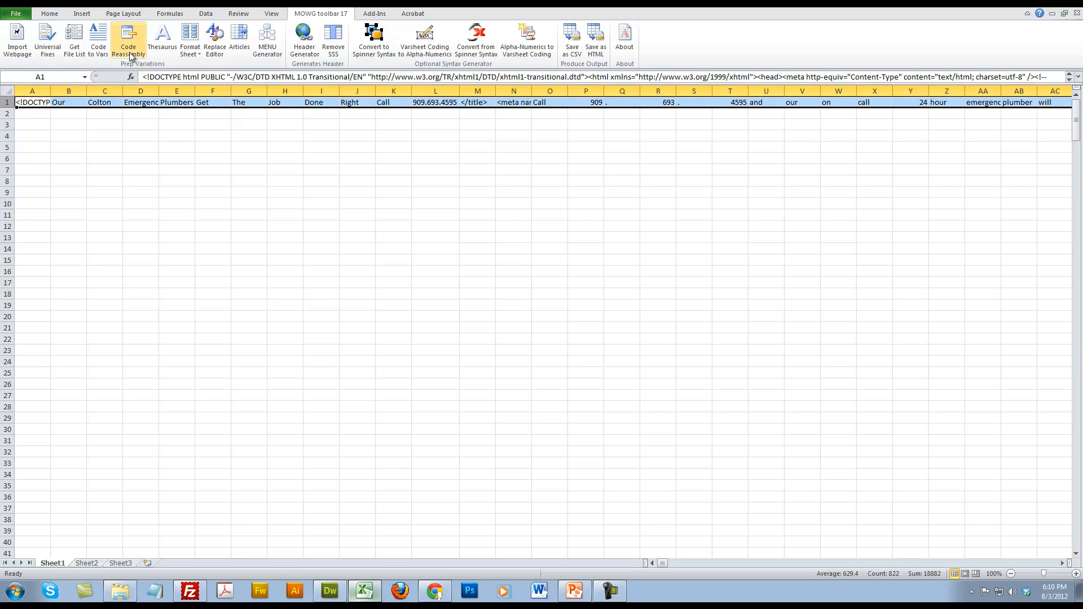
click(158, 36)
click(186, 96)
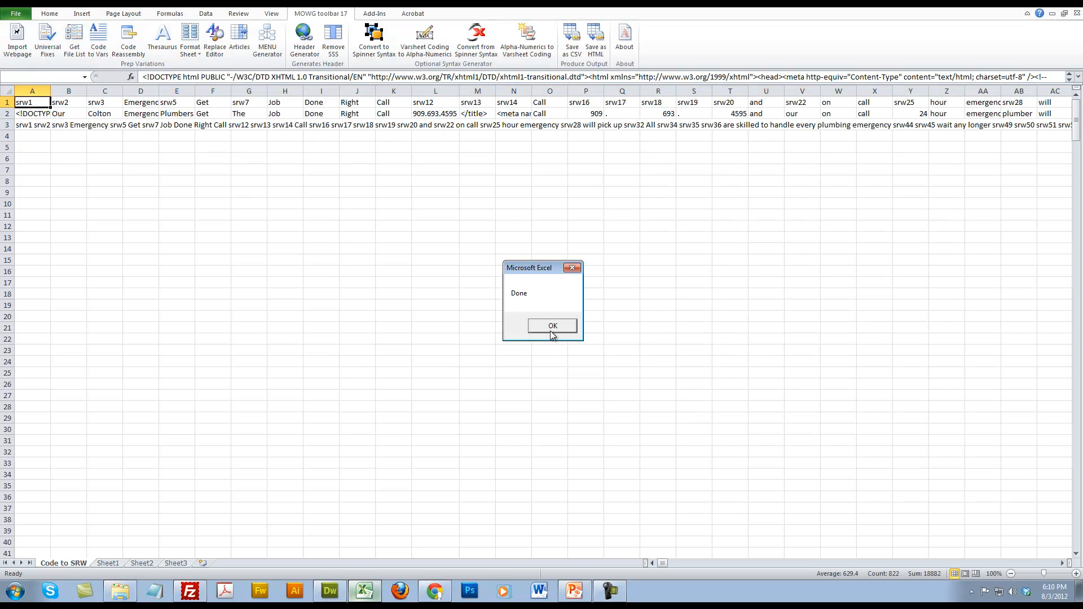
click(553, 326)
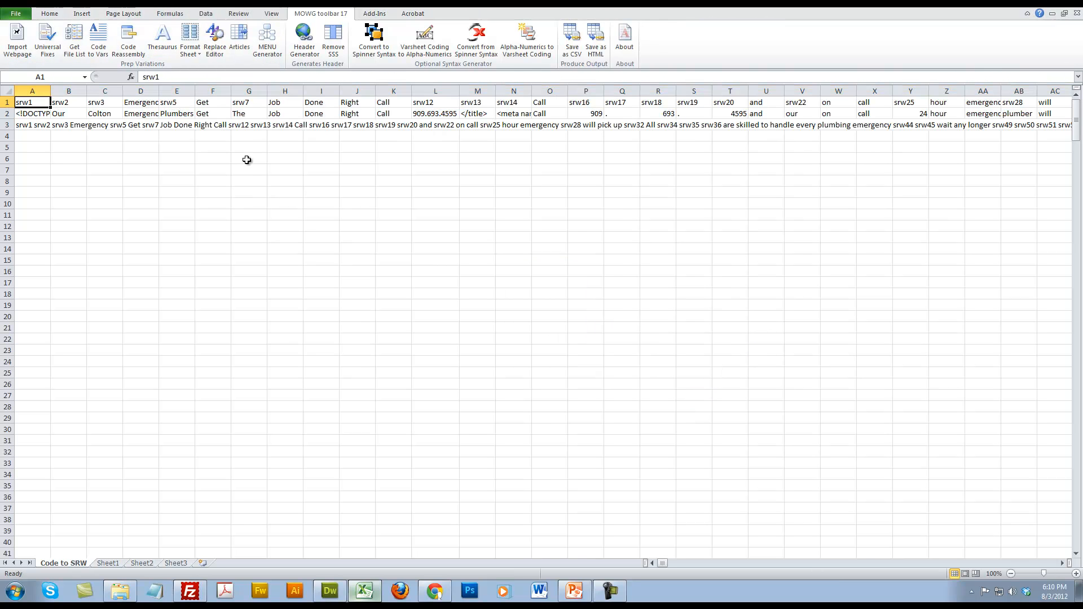
click(108, 563)
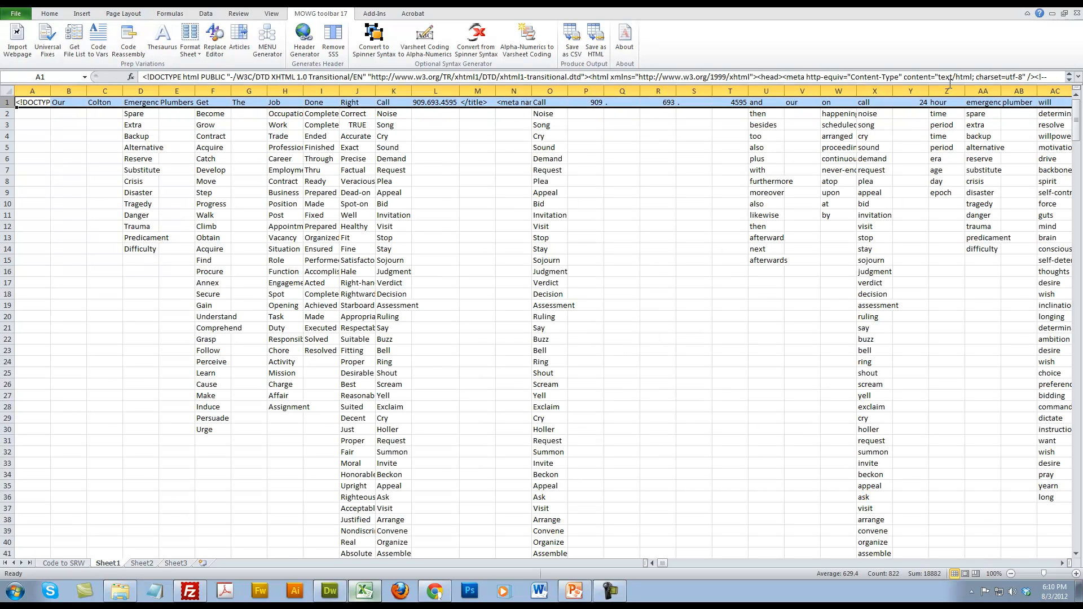
drag(559, 115, 556, 441)
drag(389, 114, 316, 299)
click(319, 294)
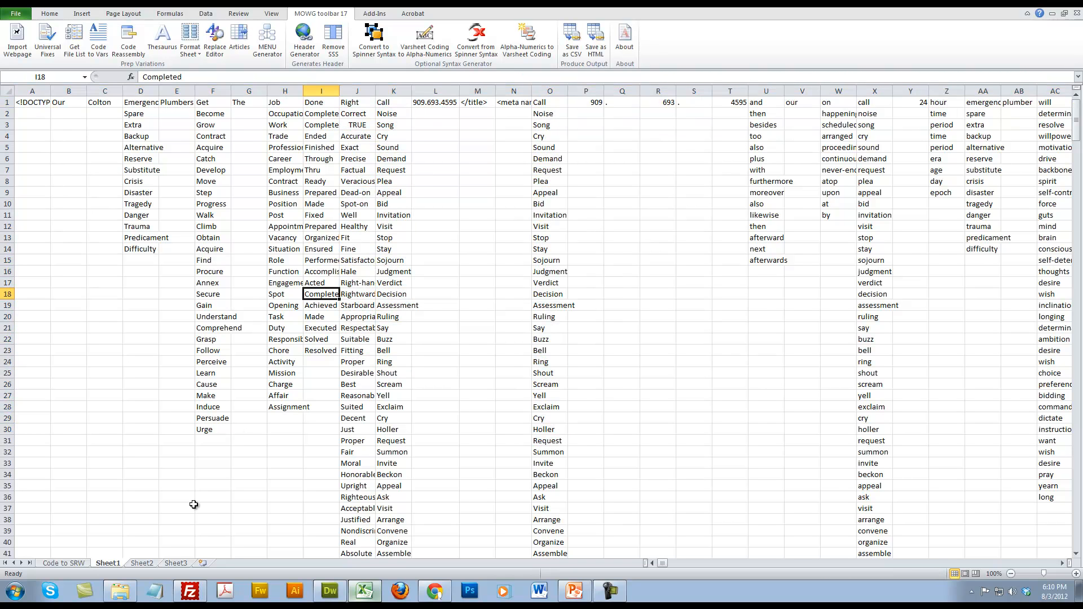
Copy the entire srw-coded text from cell A3 of the Code to SRW sheet.
click(63, 563)
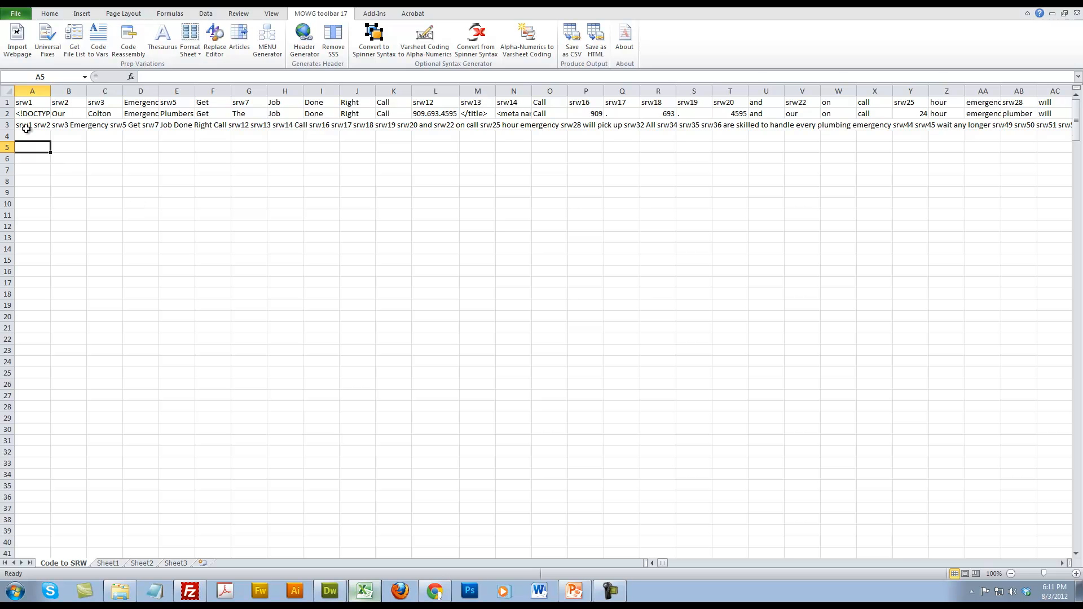
click(31, 124)
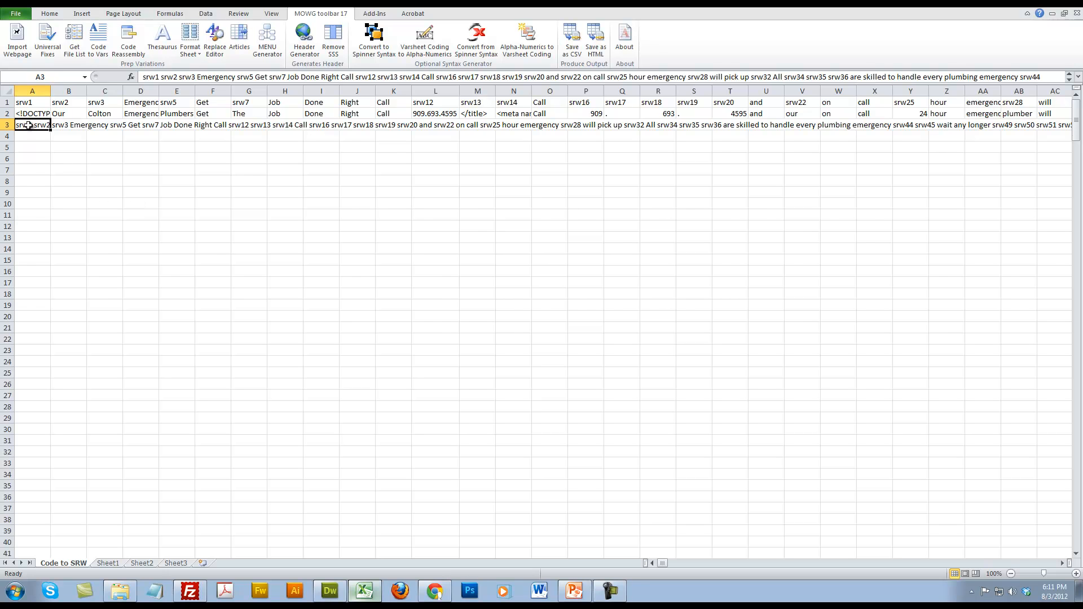
double_click(29, 123)
drag(16, 124, 287, 326)
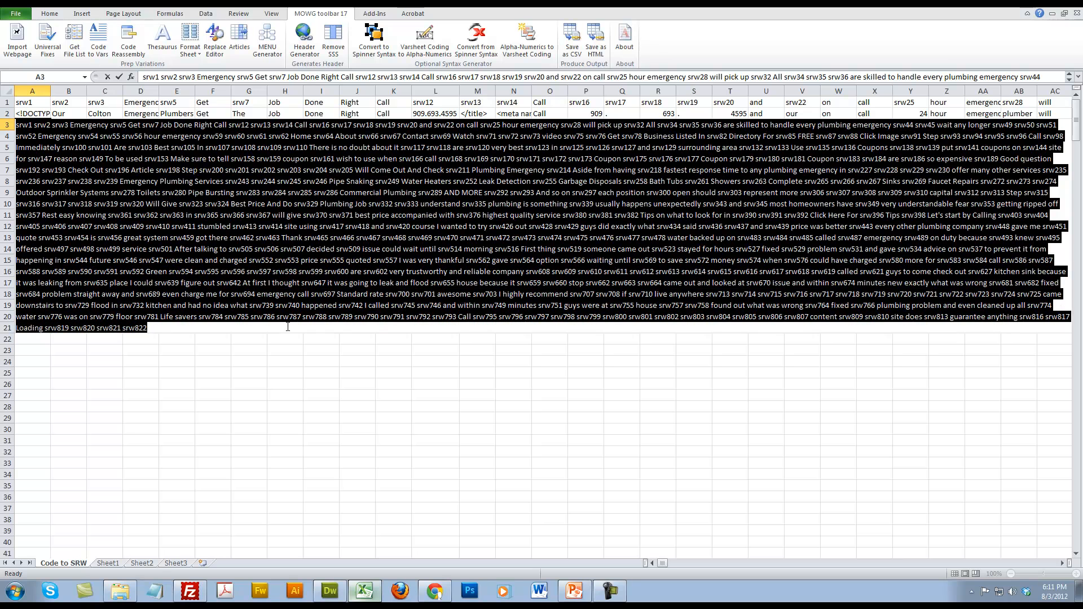
right_click(269, 219)
click(303, 238)
Switch to Spin Rewriter in Chrome, open Rewrite Your Articles and paste the copied srw text as the original text.
click(435, 592)
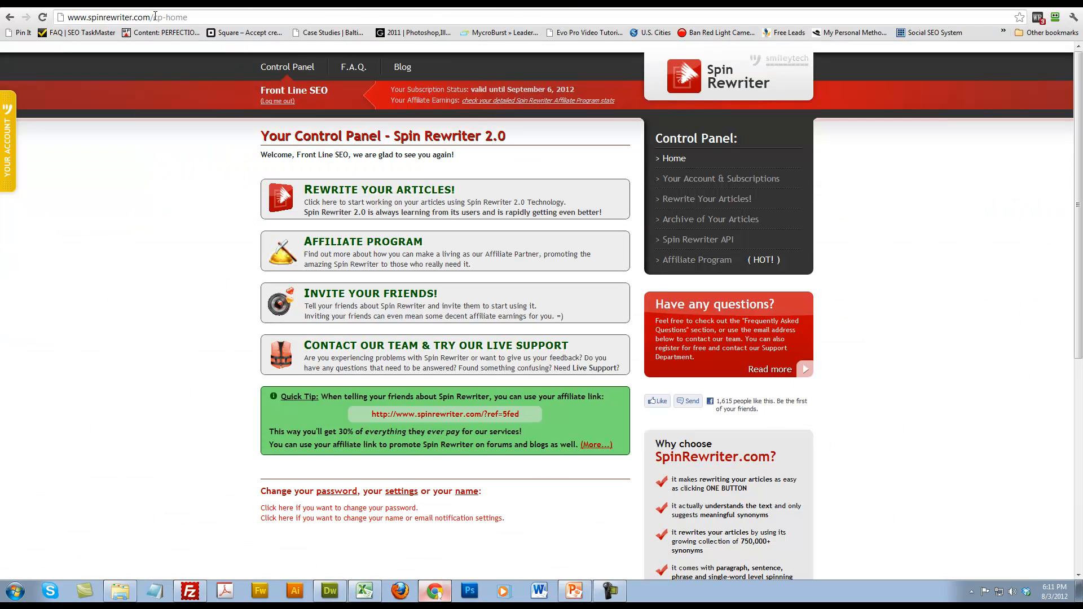
drag(151, 17, 65, 17)
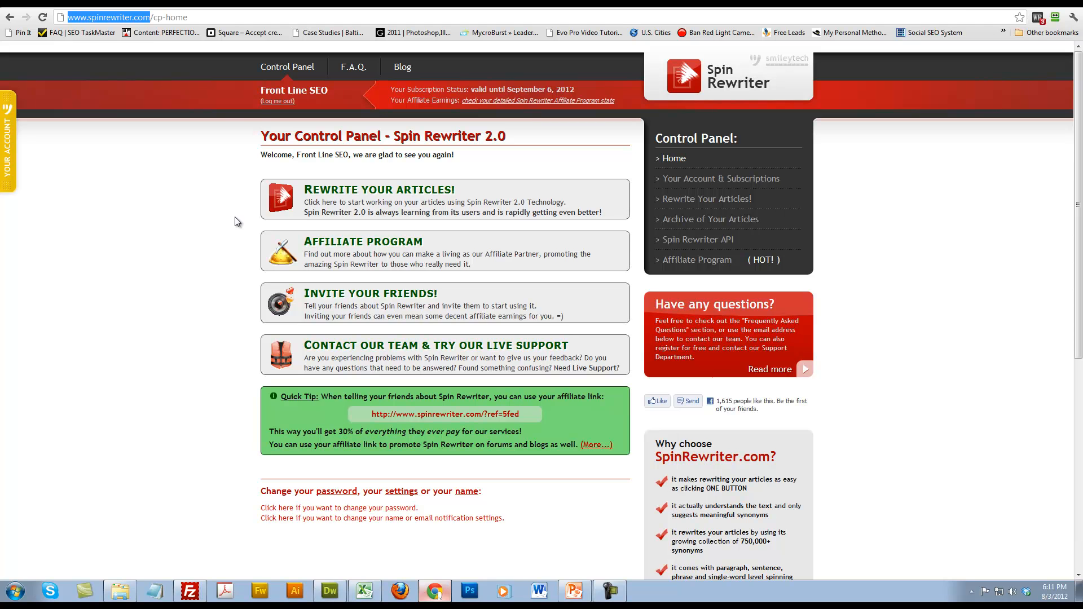
click(313, 215)
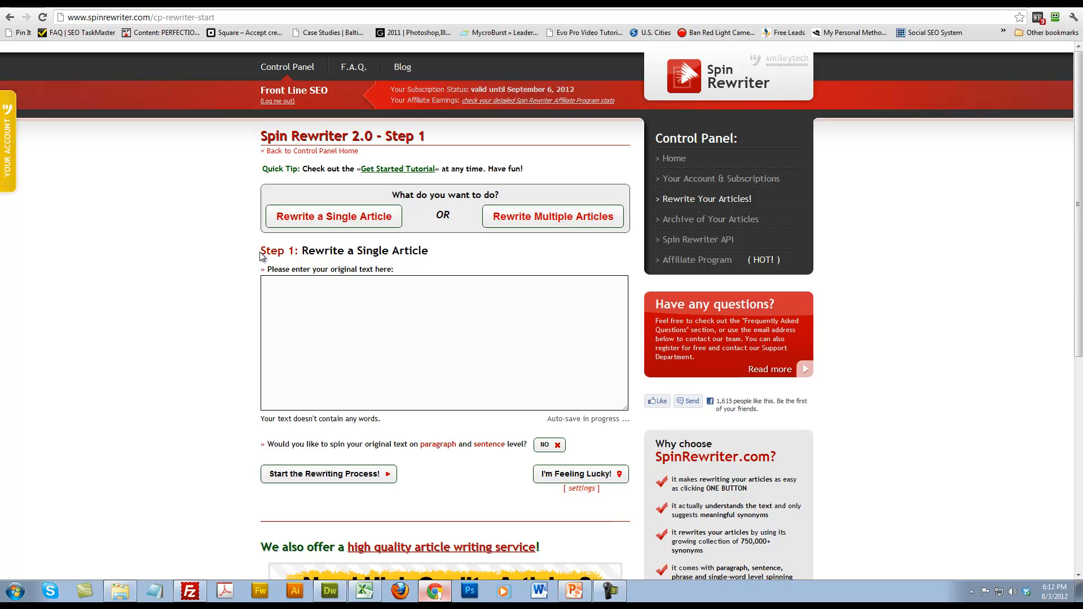
drag(249, 249, 413, 251)
click(412, 299)
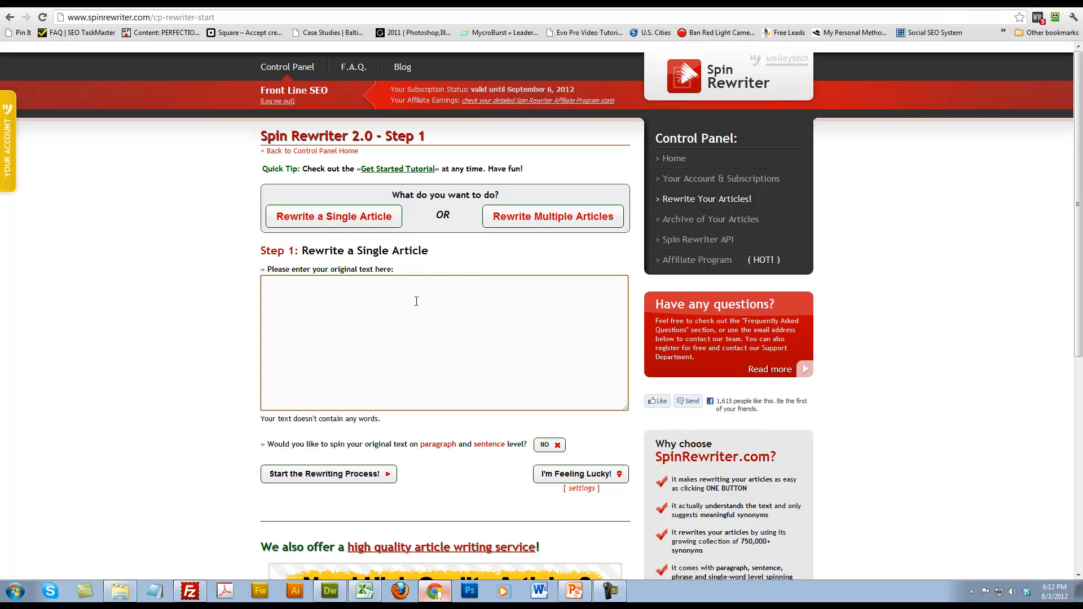
key(ctrl+v)
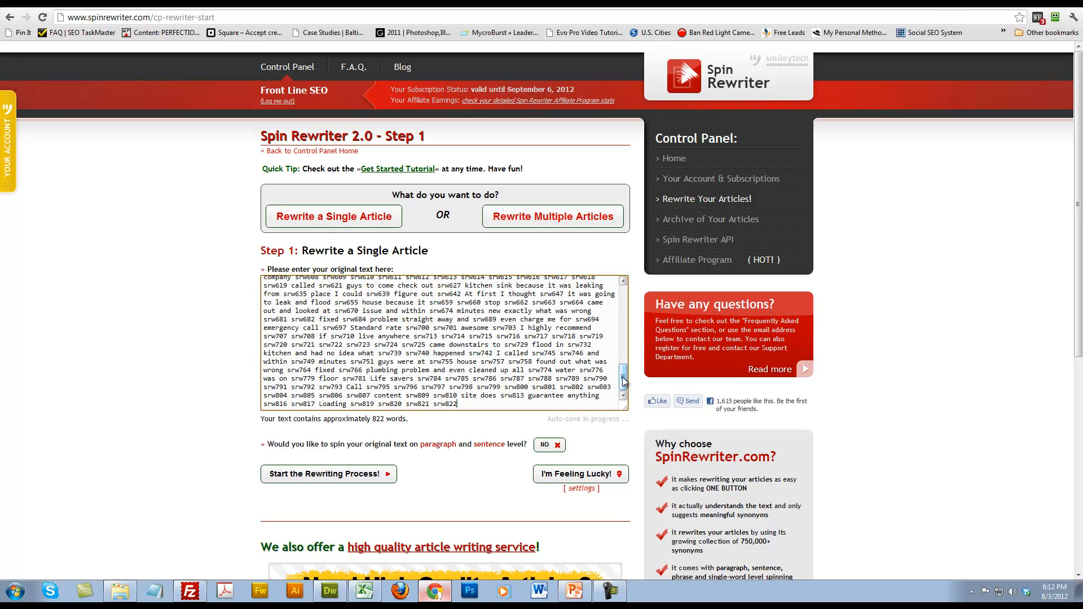
drag(508, 404, 323, 373)
click(367, 373)
Show the "I'm Feeling Lucky" settings and review the suggestion risk level and protected keywords.
scroll(204, 344, down, 2)
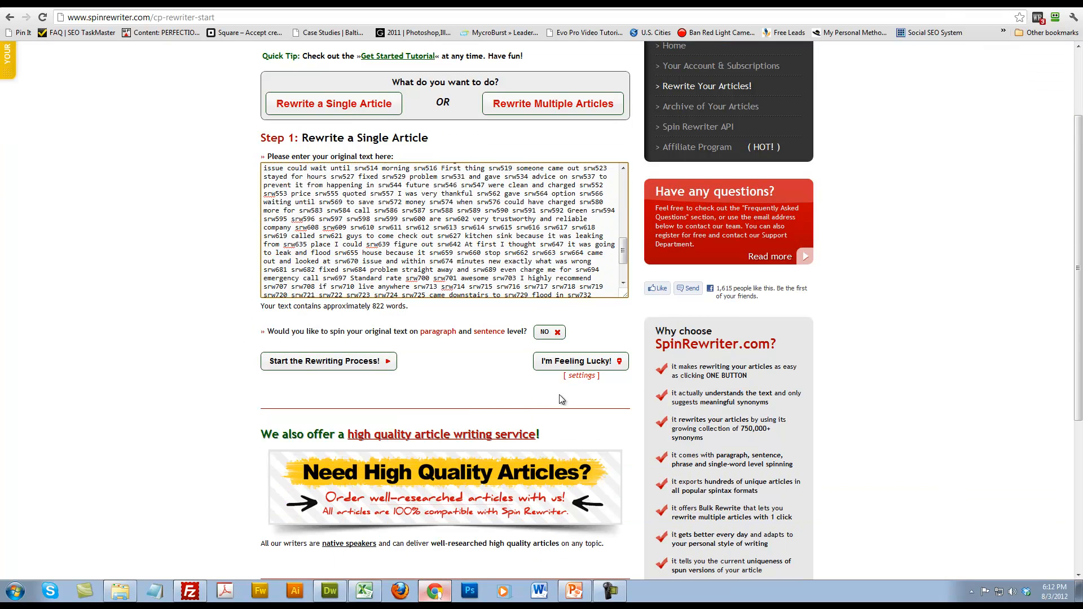
click(581, 375)
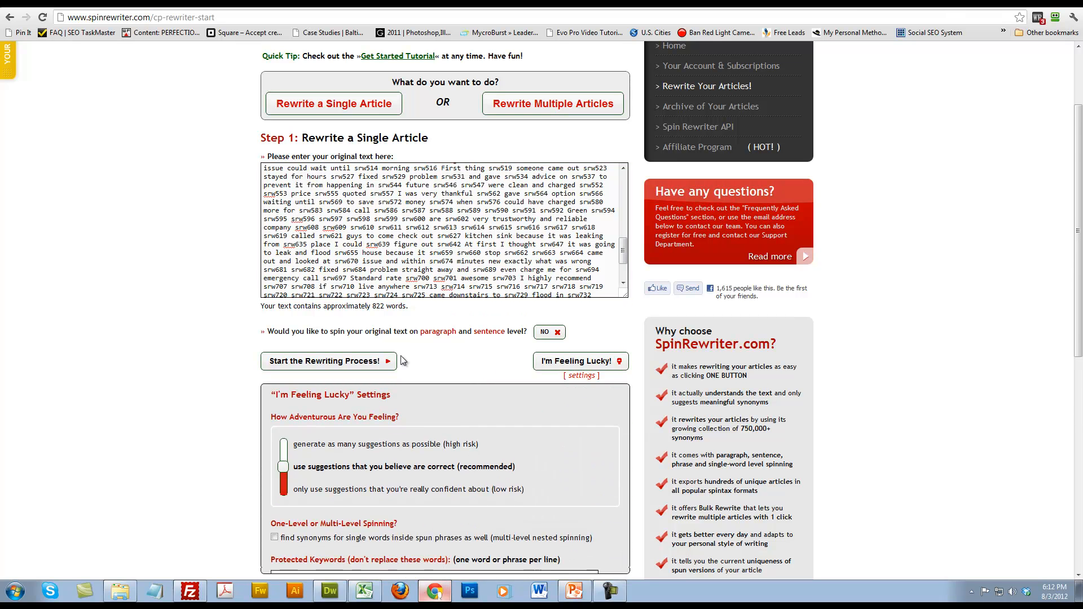
scroll(304, 393, down, 2)
drag(516, 356, 388, 356)
click(320, 355)
drag(310, 467, 272, 467)
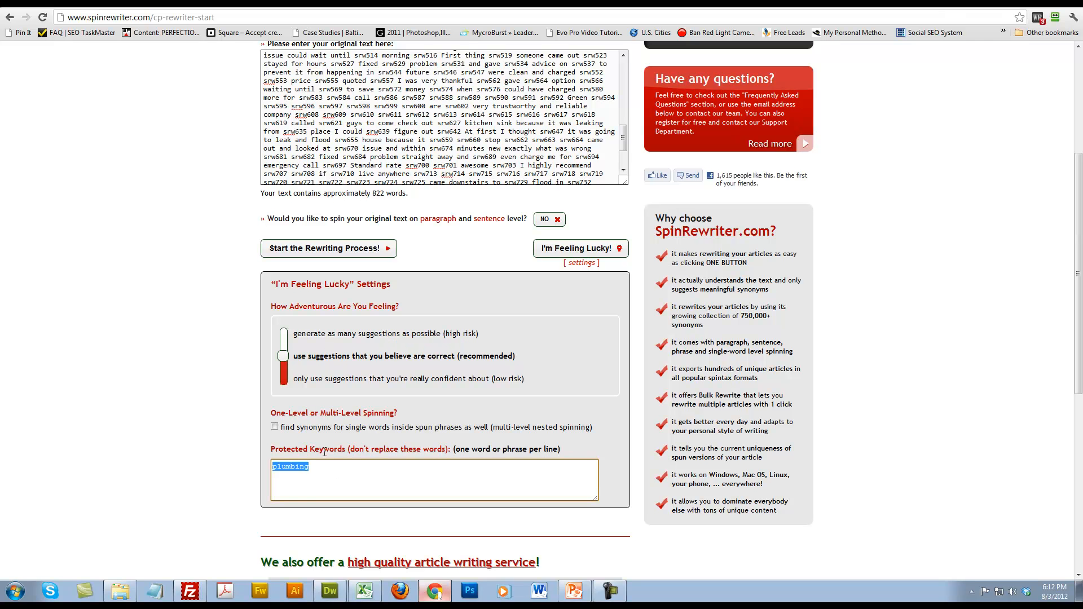
click(406, 476)
Check the pasted text from its beginning and the protected keywords, and start the rewriting process.
click(310, 102)
scroll(310, 102, up, 10)
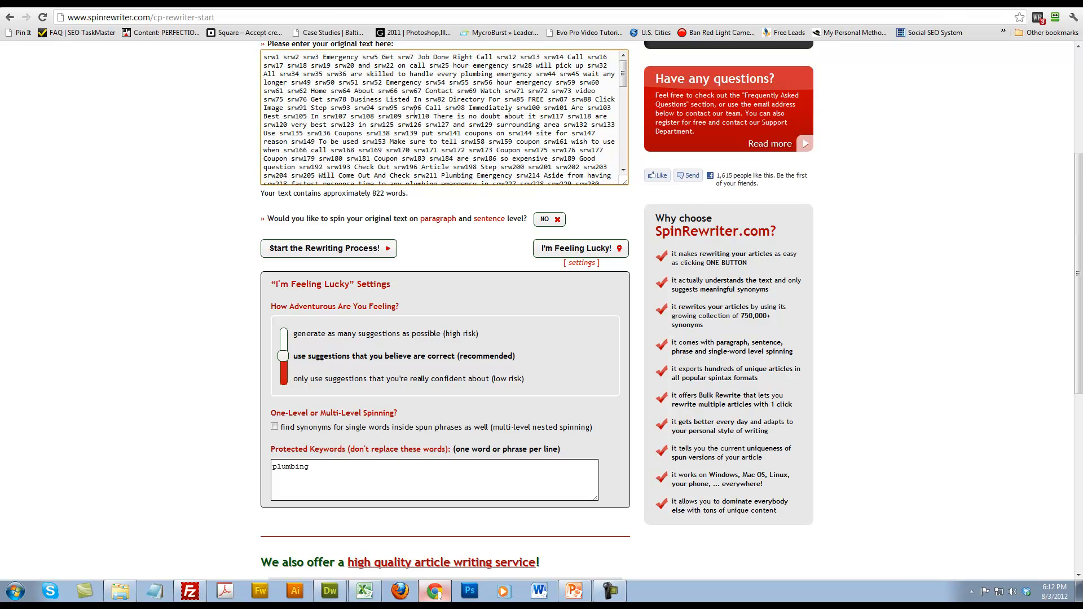
click(418, 480)
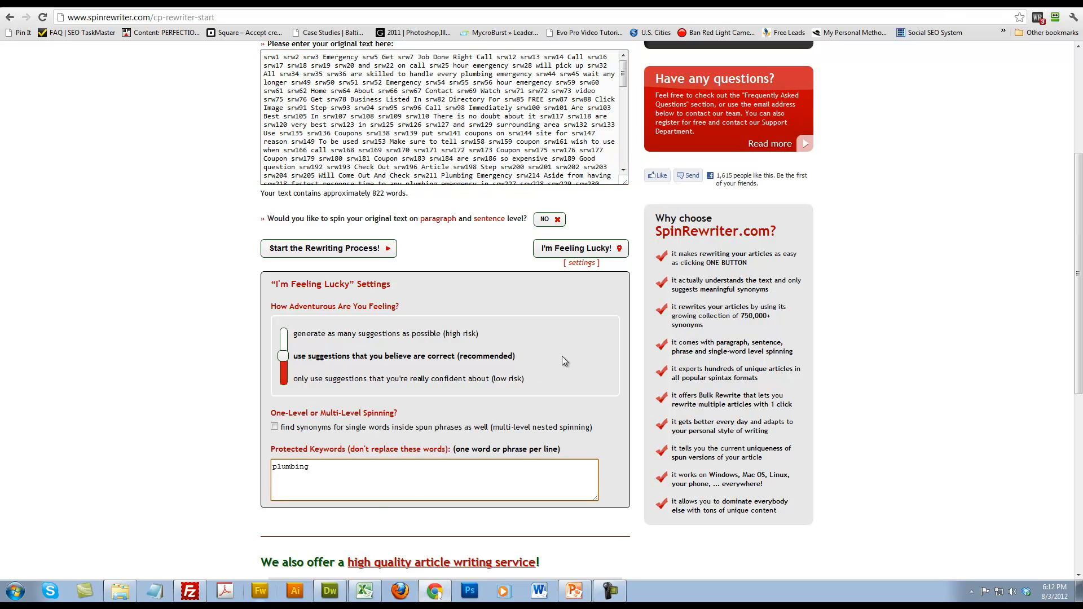
key(ctrl+a)
click(444, 475)
scroll(354, 417, down, 2)
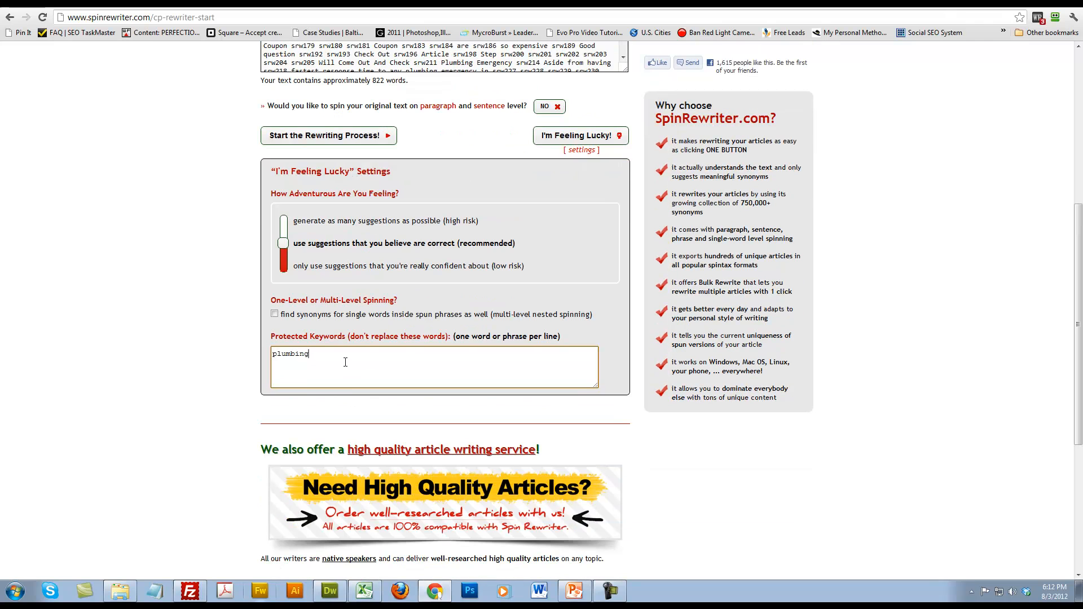
scroll(213, 296, down, 2)
scroll(213, 294, up, 2)
click(318, 137)
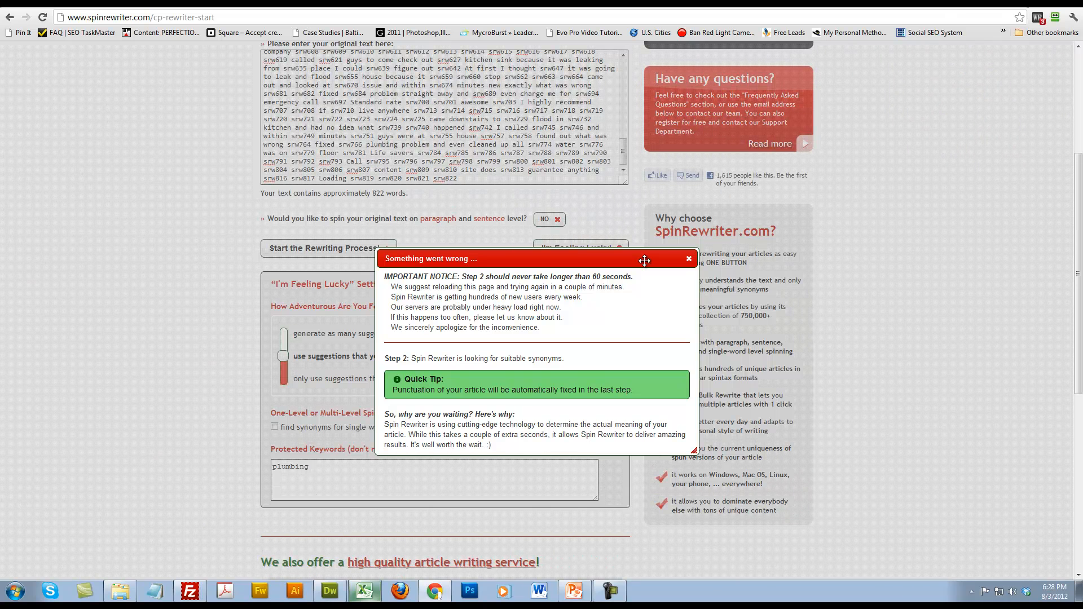
Dismiss the error notice, cut the original text from srw403 to the end, and start the rewriting process on the remaining first half.
click(689, 259)
drag(507, 180, 328, 79)
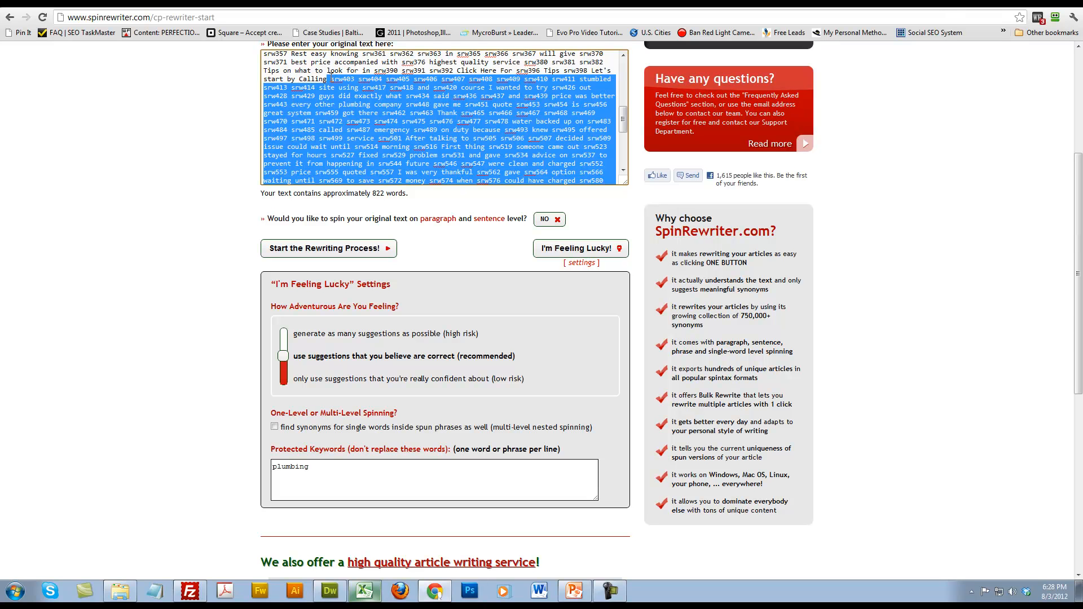
key(Delete)
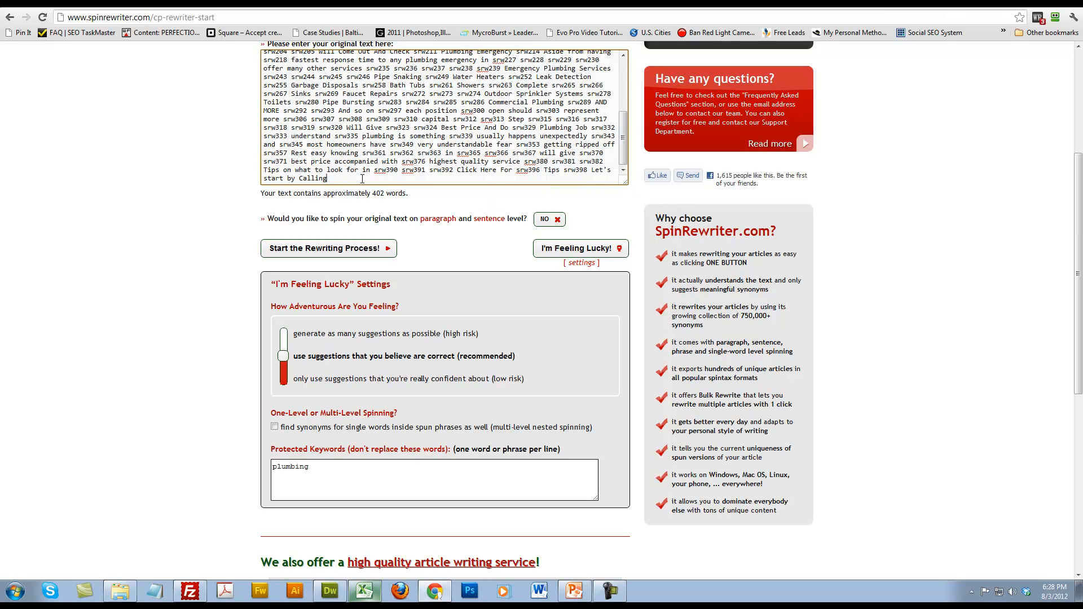
click(375, 255)
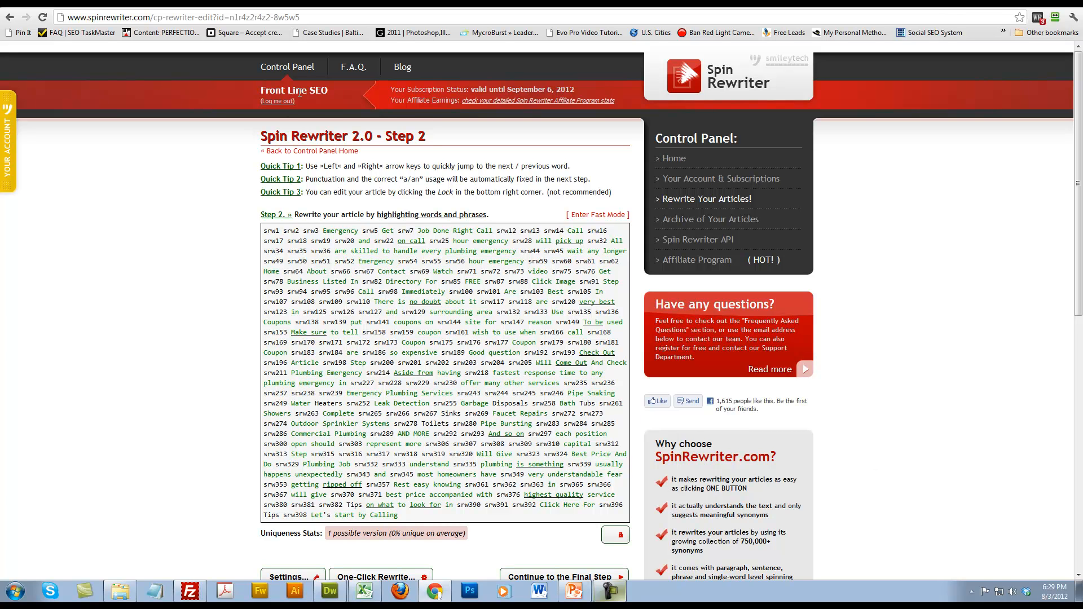
Open the Spin Rewriter control panel in a new browser tab and open Rewrite Your Articles there.
right_click(302, 71)
click(202, 123)
right_click(288, 65)
click(313, 76)
click(295, 68)
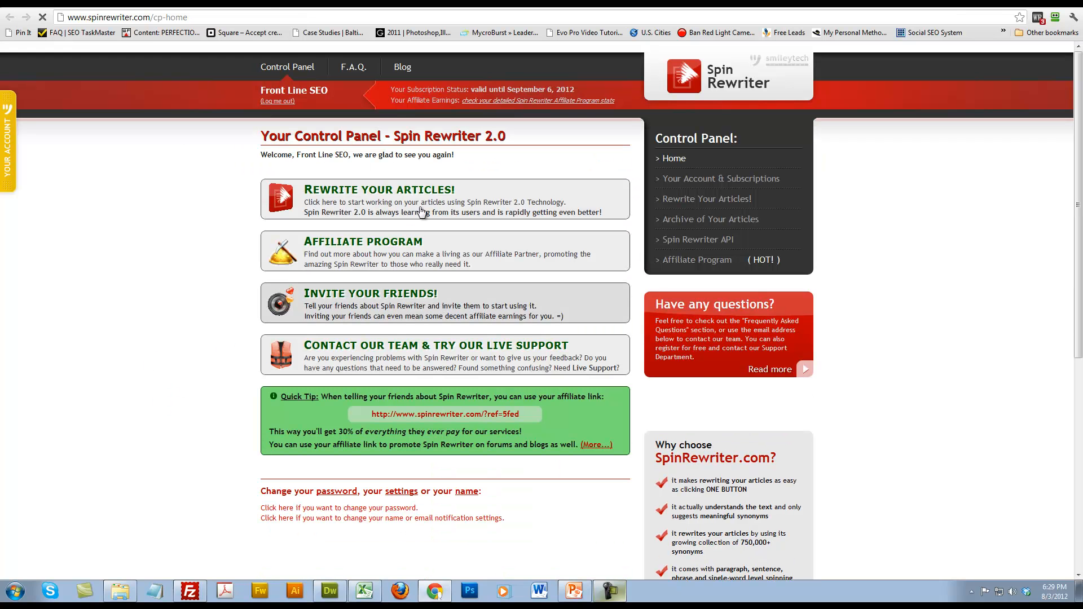
click(419, 208)
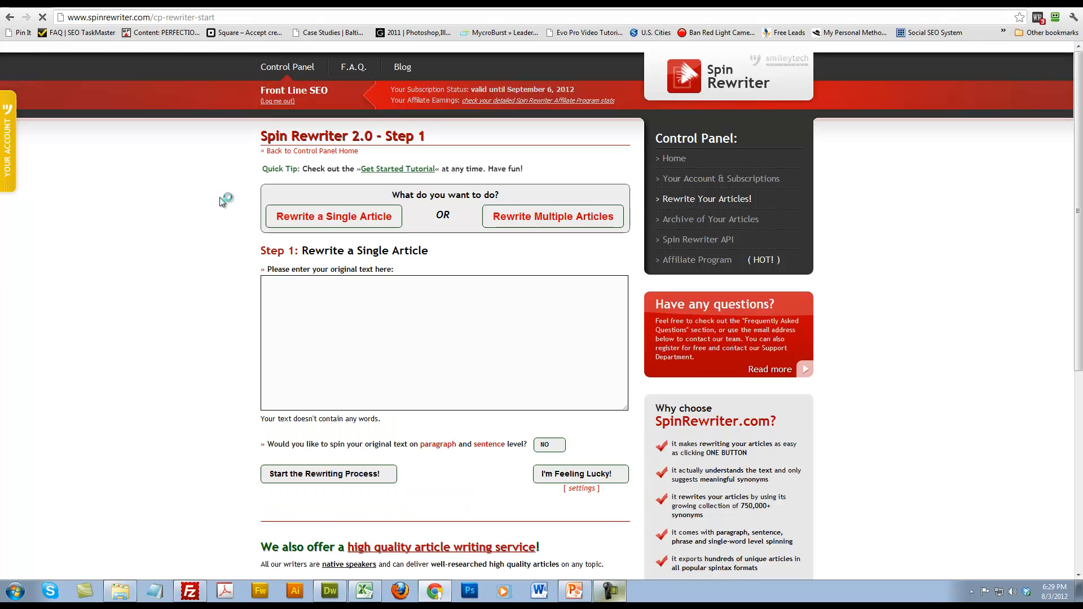
Paste the cut second half, srw403 to srw822, as plain text into the original text of the single article.
click(373, 353)
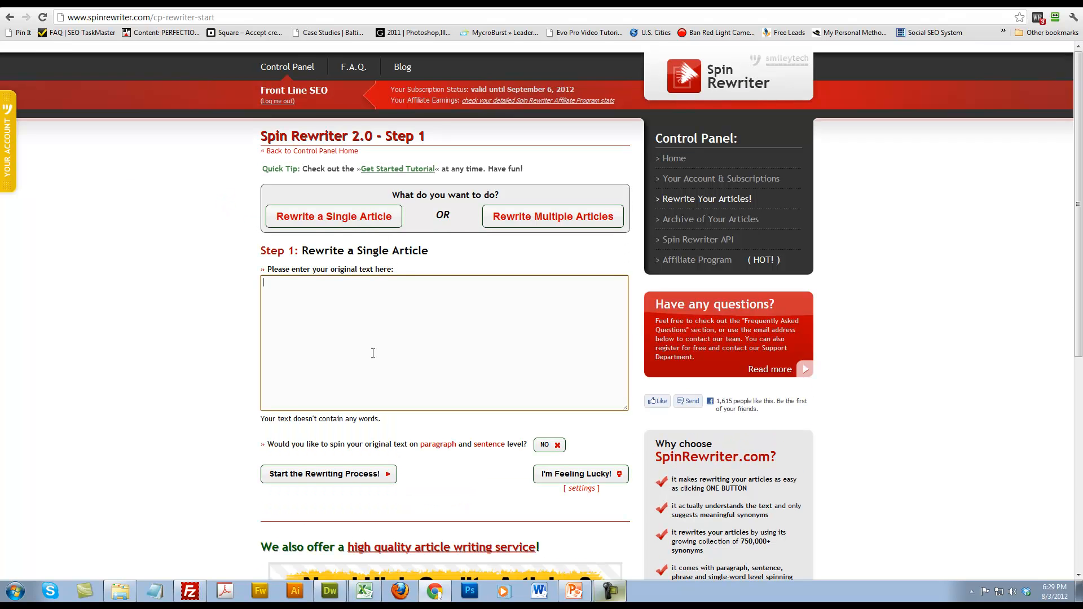
right_click(493, 311)
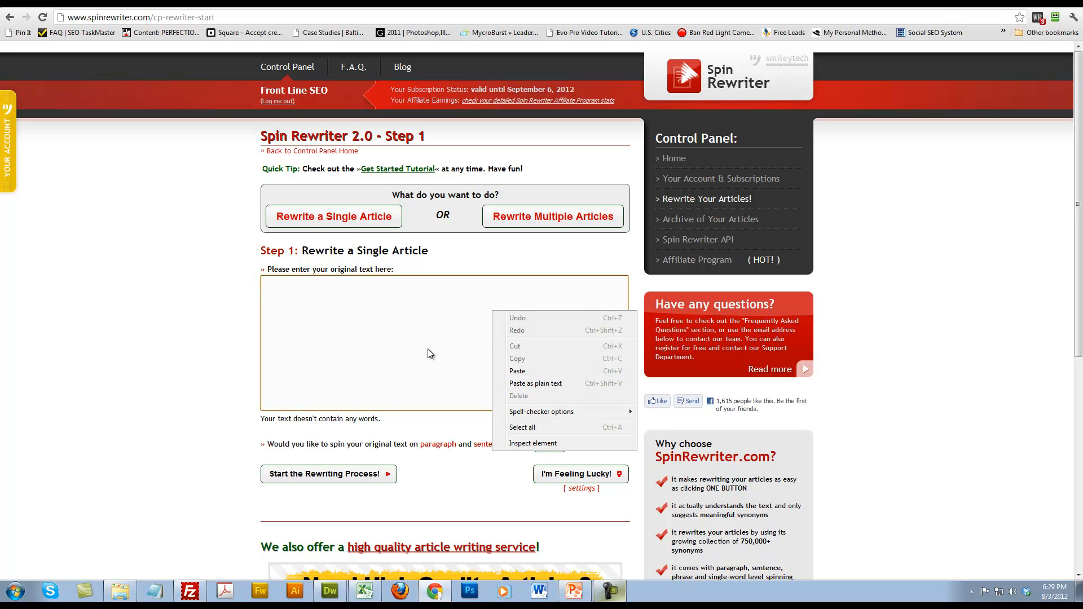
click(530, 383)
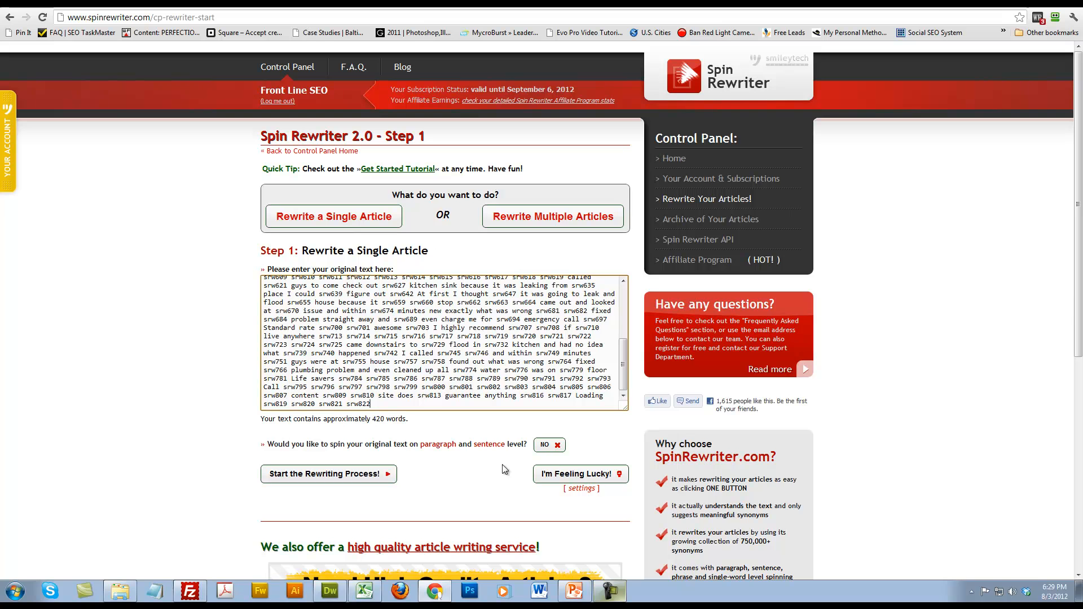
Show the "I'm Feeling Lucky" settings, check the protected keyword plumbing, and start the rewriting process for the second half.
click(581, 489)
scroll(309, 399, down, 4)
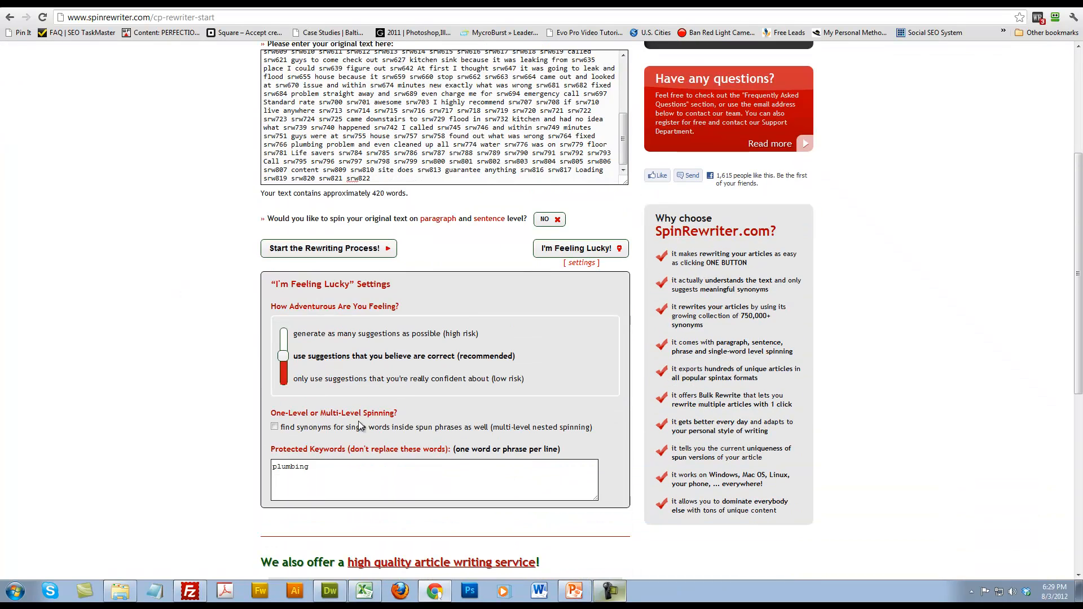
drag(309, 467, 286, 466)
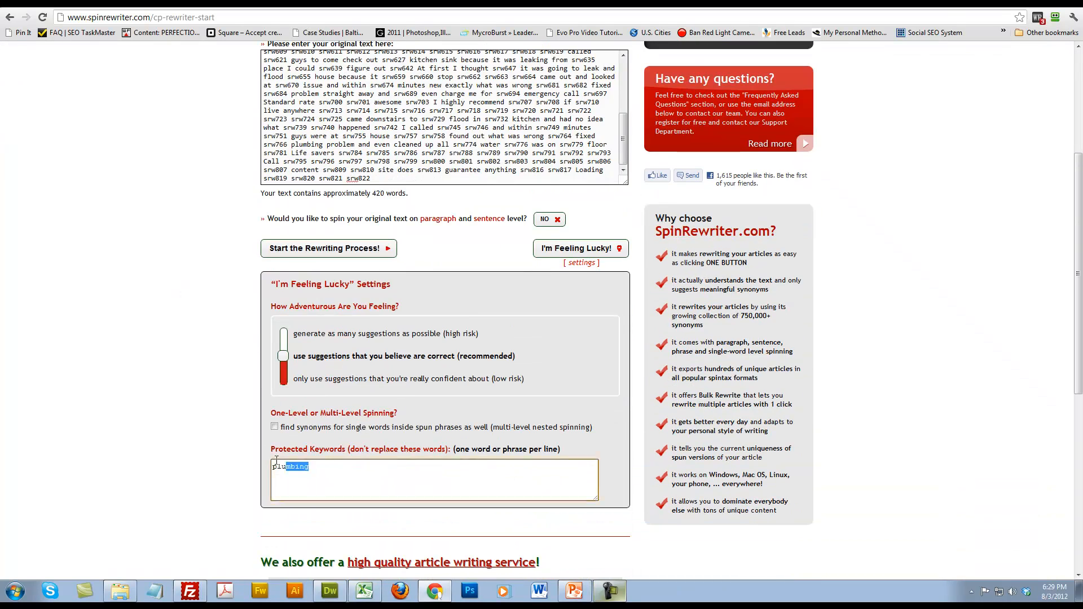
click(534, 367)
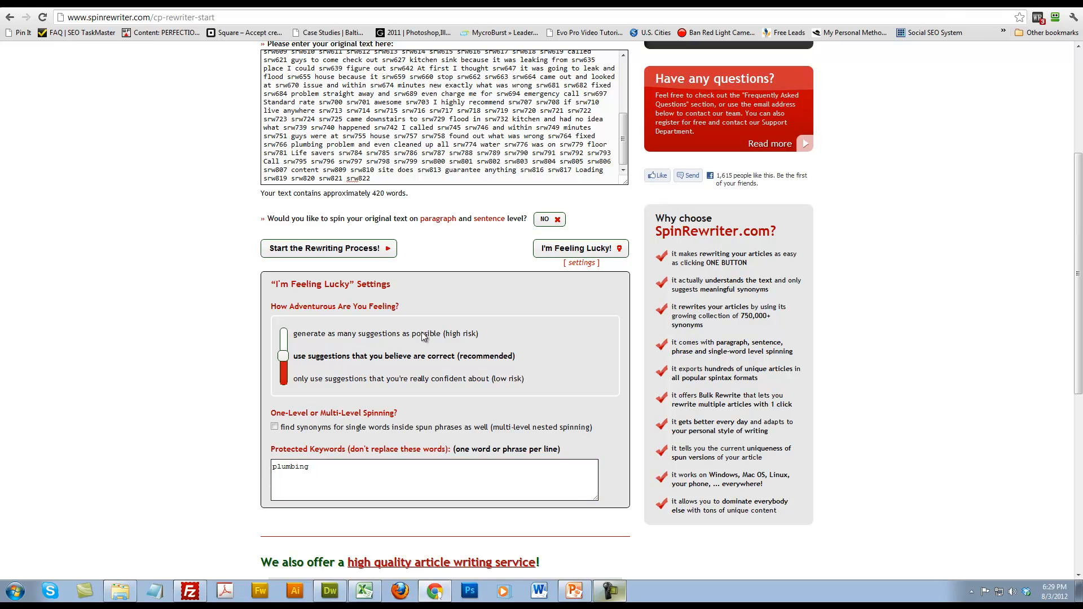
click(365, 249)
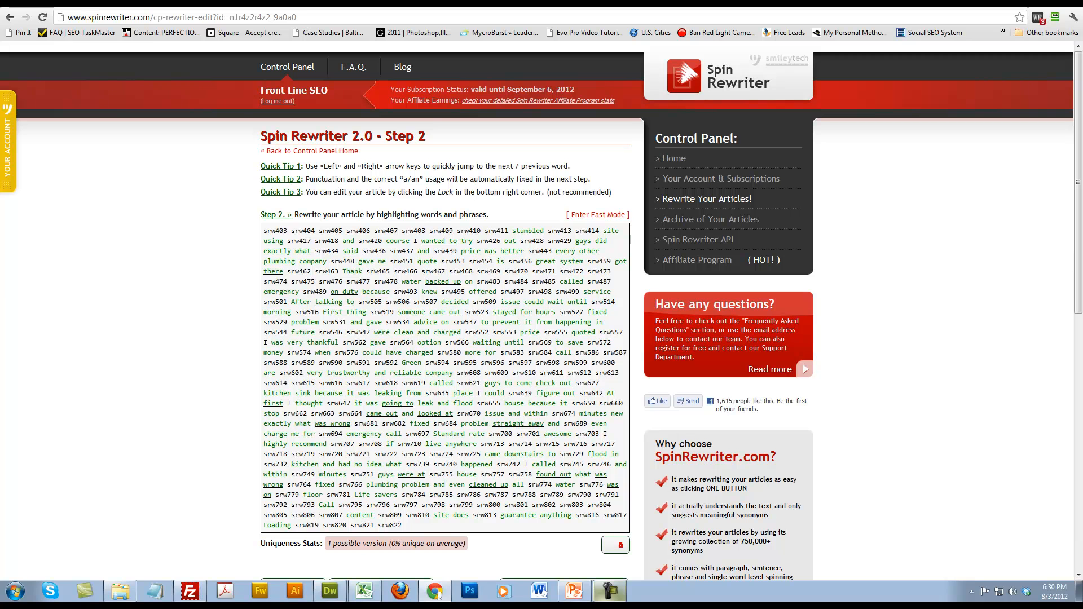
Compare the Step 2 texts of both halves by highlighting each one in its own browser tab.
click(243, 3)
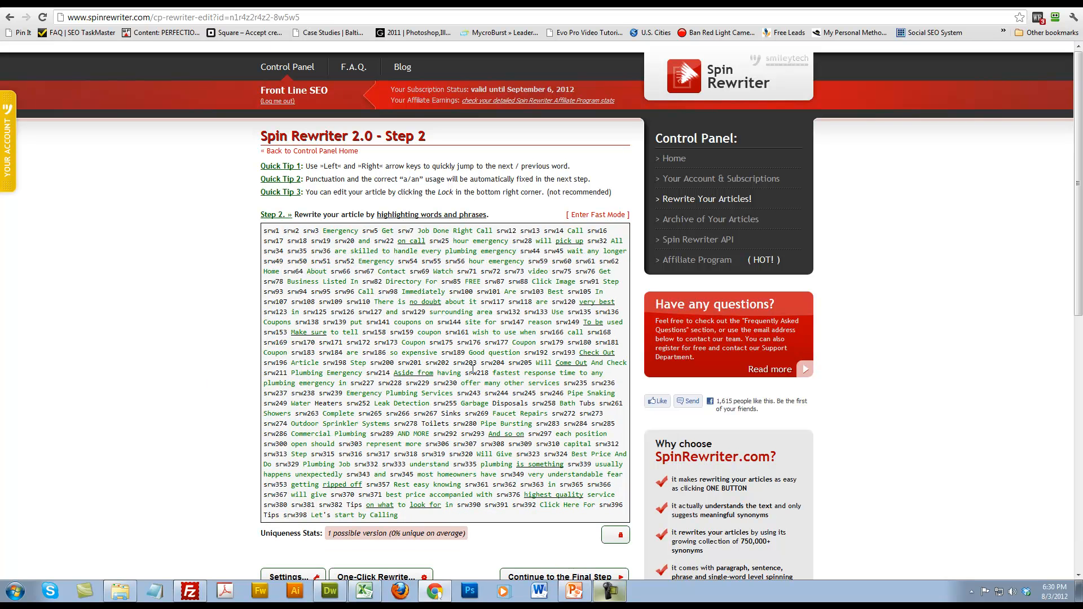
drag(263, 230, 438, 516)
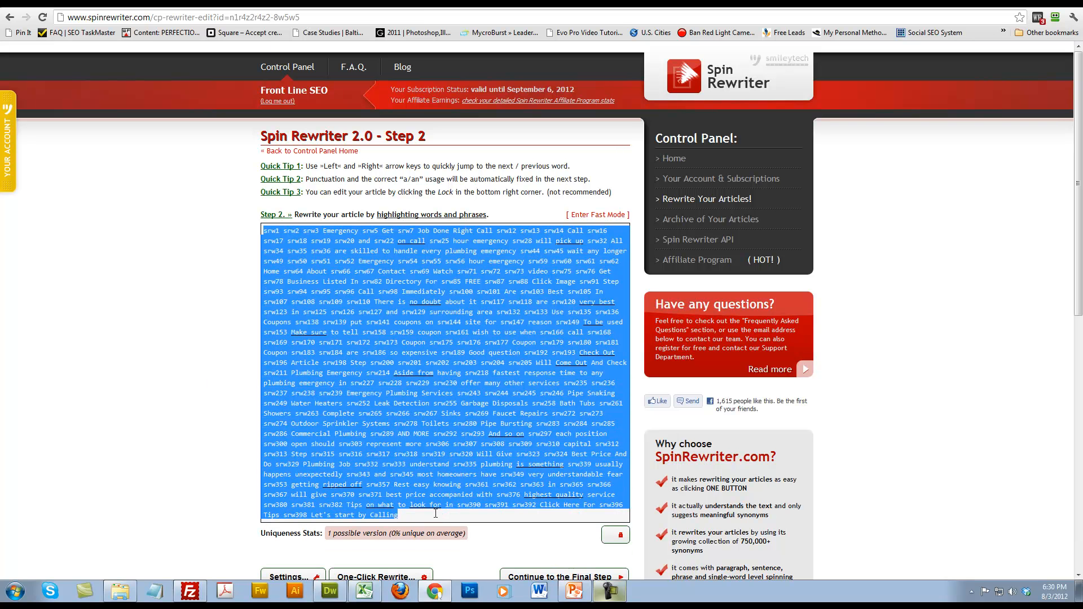
key(ctrl+Tab)
drag(263, 230, 434, 525)
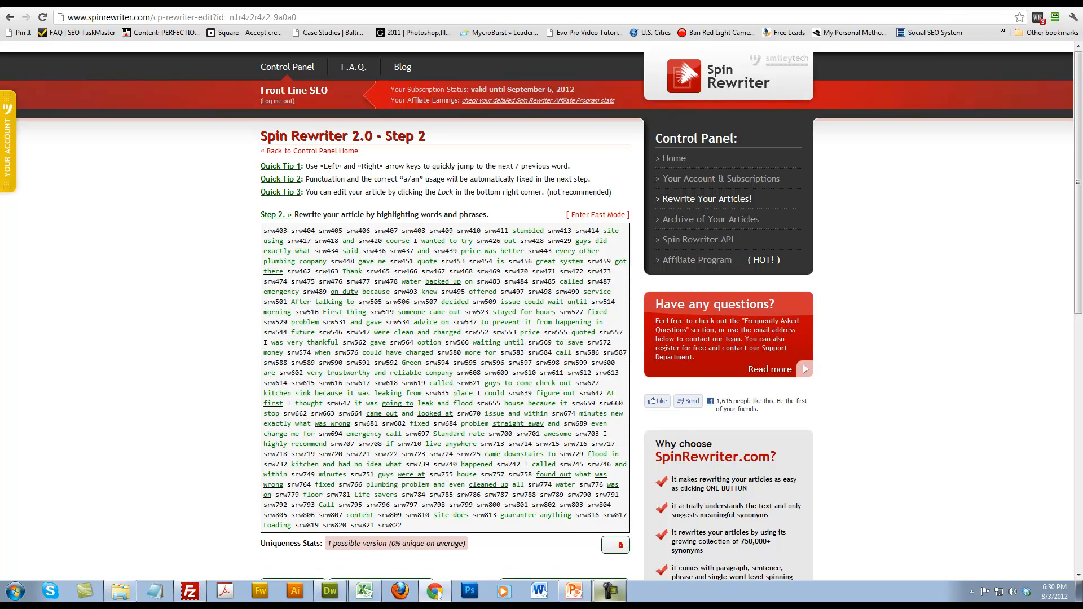
key(ctrl+a)
key(ctrl+Tab)
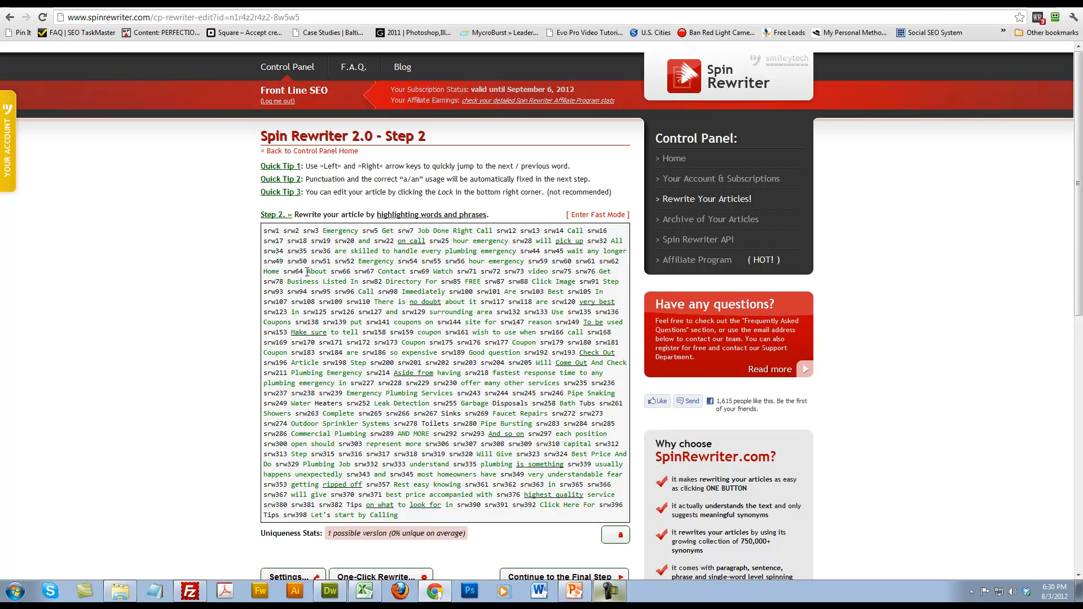
Run the One-Click Rewrite on the first half with synonyms Spin Rewriter believes are correct and plumbing as the protected keyword.
scroll(308, 271, down, 1)
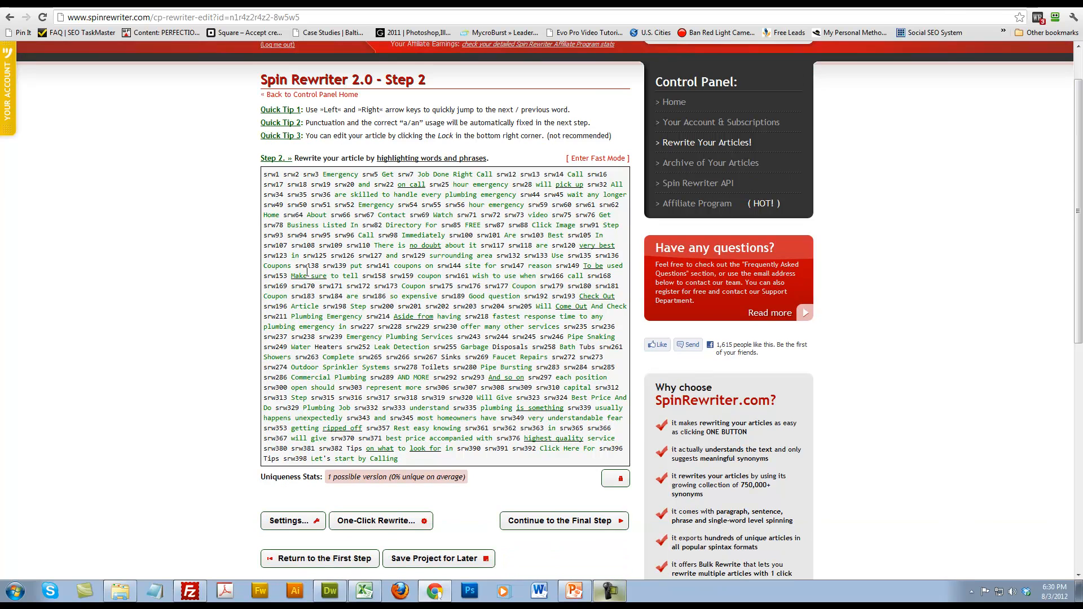
scroll(280, 367, down, 2)
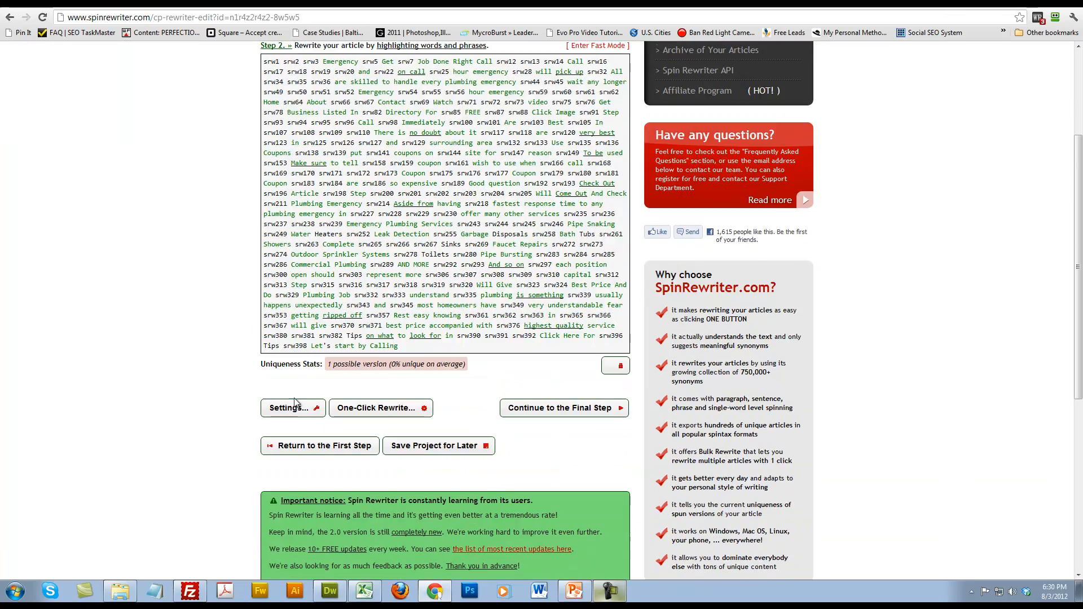
click(299, 409)
scroll(209, 386, down, 2)
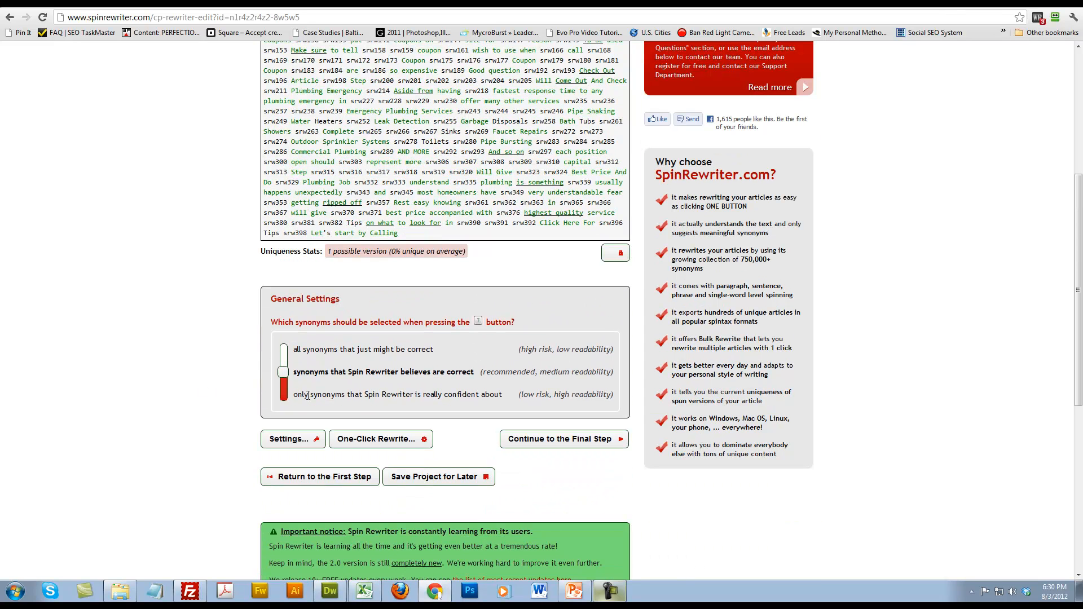
click(399, 438)
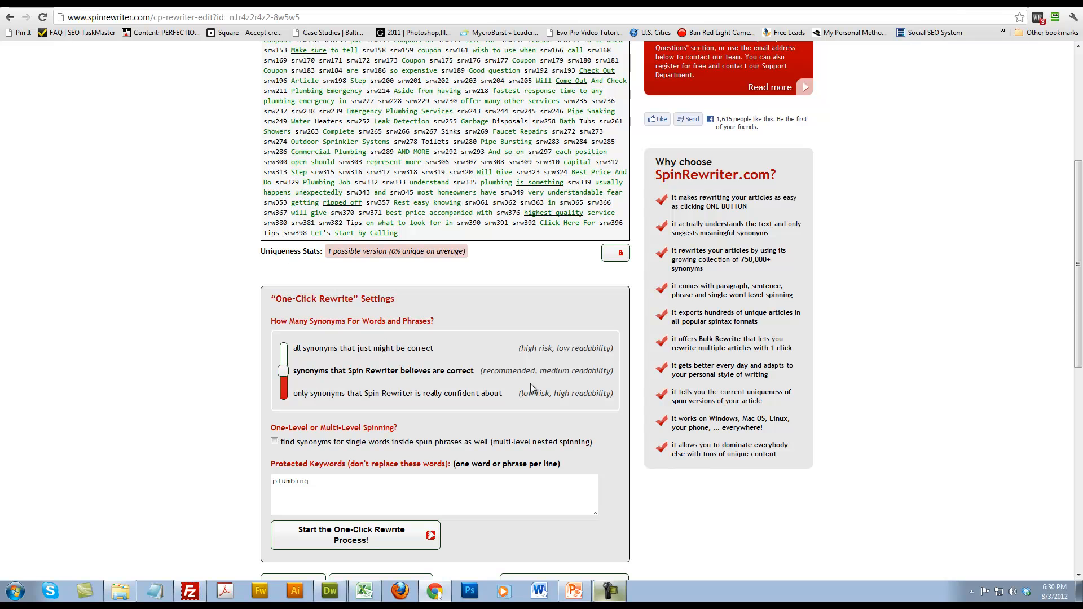
drag(305, 496, 274, 481)
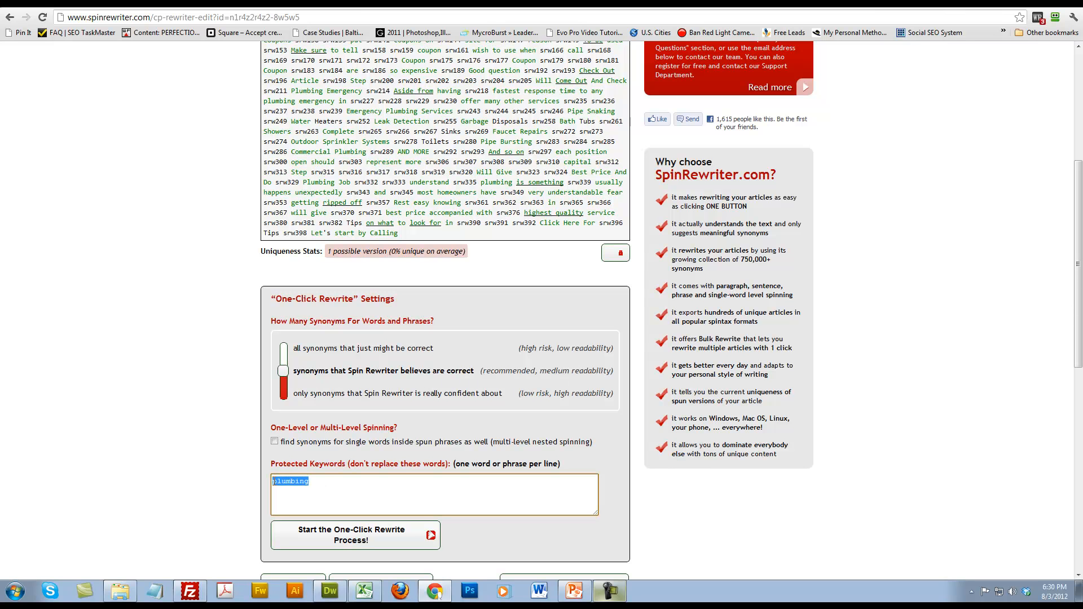
click(416, 536)
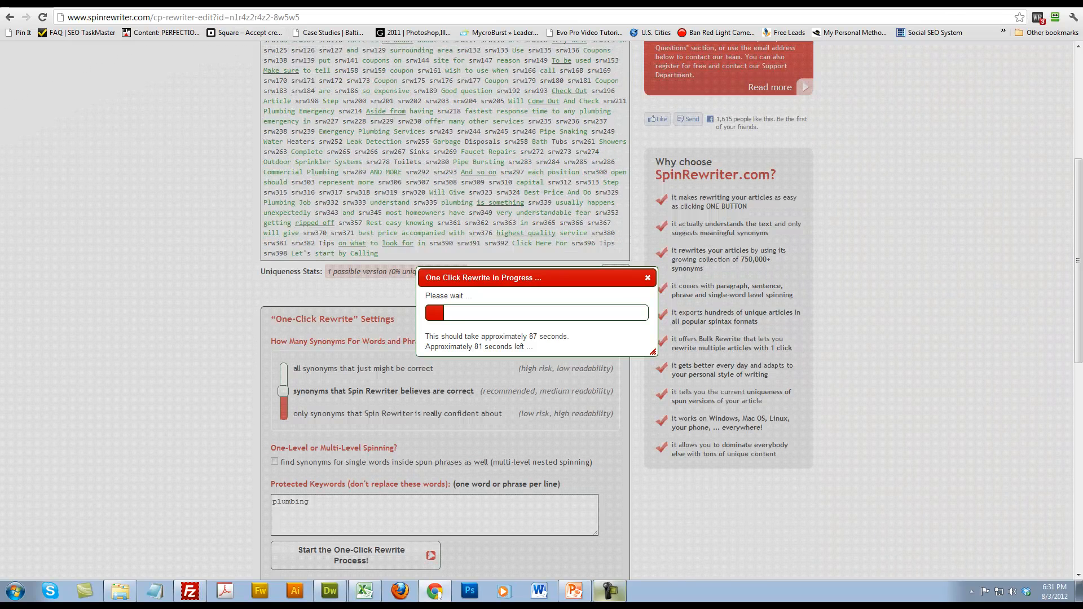
Run the One-Click Rewrite on the second half, srw403 to srw822, with the recommended synonym level and plumbing protected.
scroll(224, 433, down, 3)
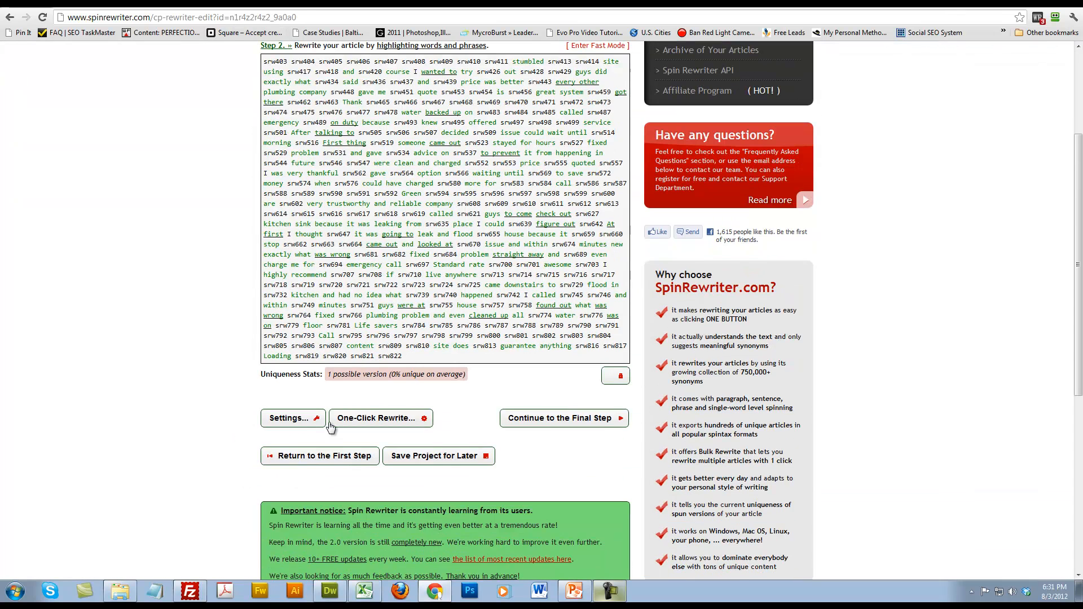
click(290, 418)
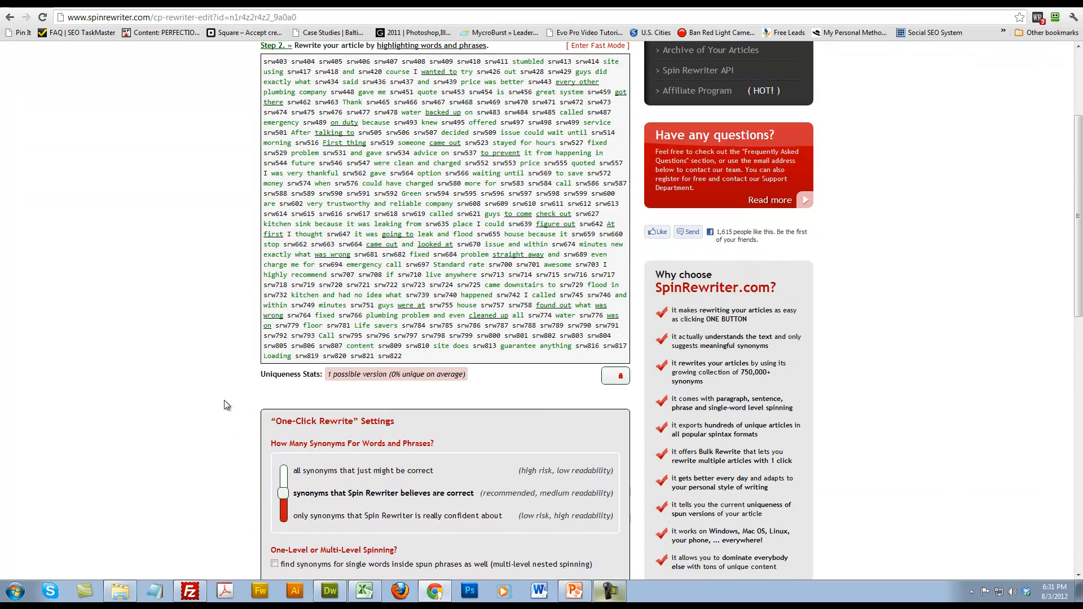
scroll(225, 401, down, 2)
scroll(426, 408, down, 3)
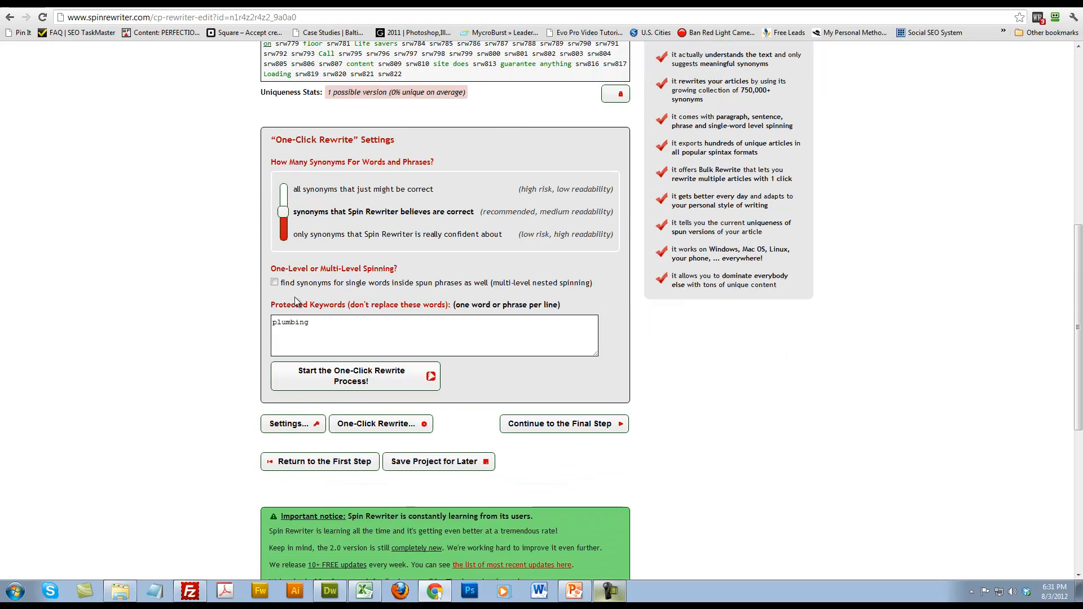
drag(505, 210, 492, 210)
drag(316, 322, 249, 313)
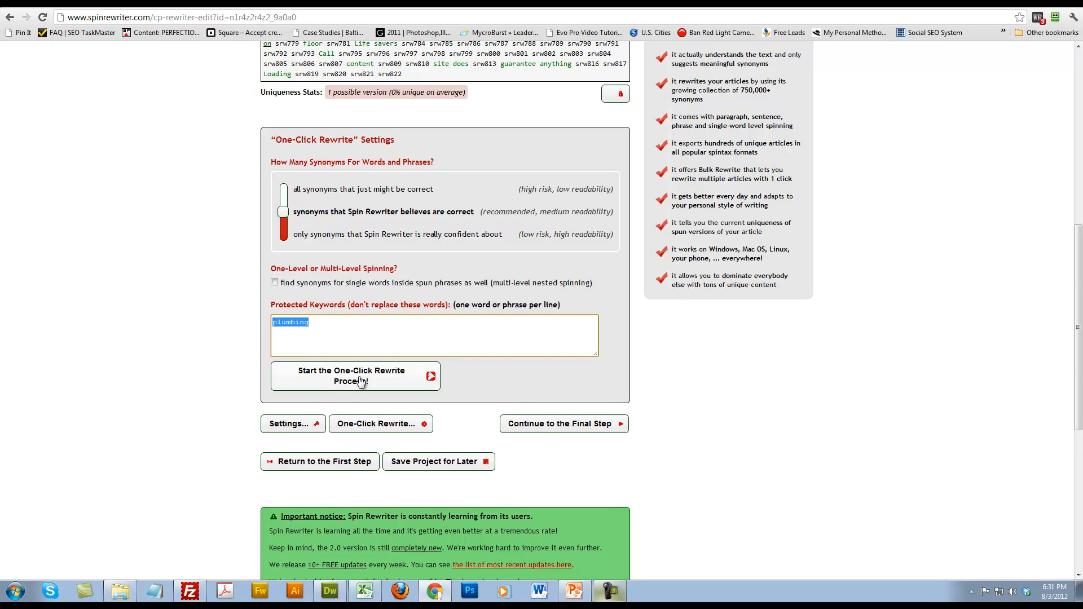
click(341, 384)
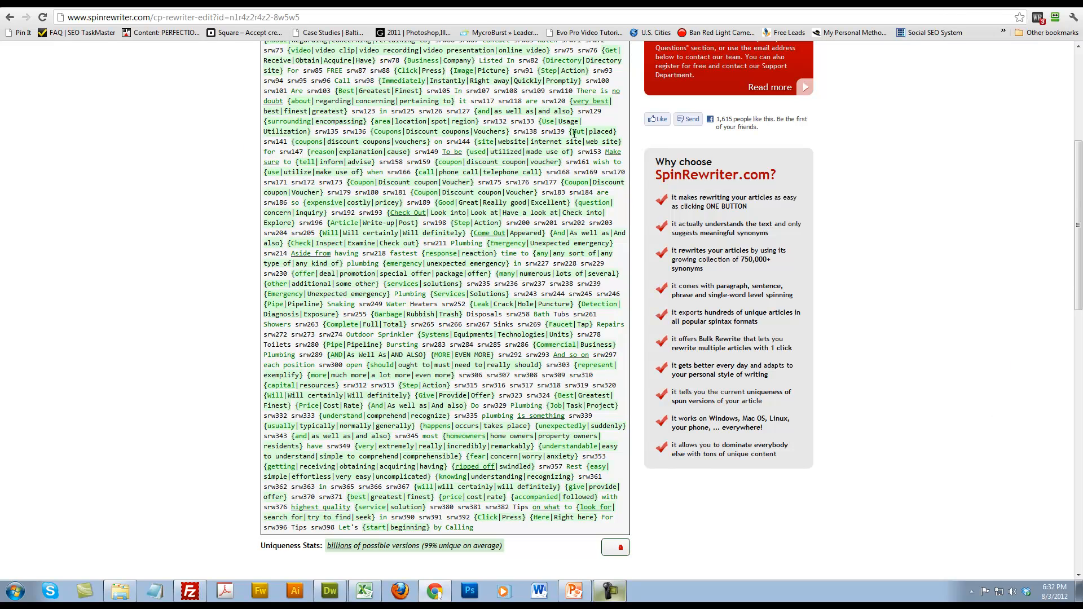
Review the synonym sets in the spun first half, such as the coupon variants, and continue that half to the final step.
drag(438, 164, 565, 162)
click(457, 205)
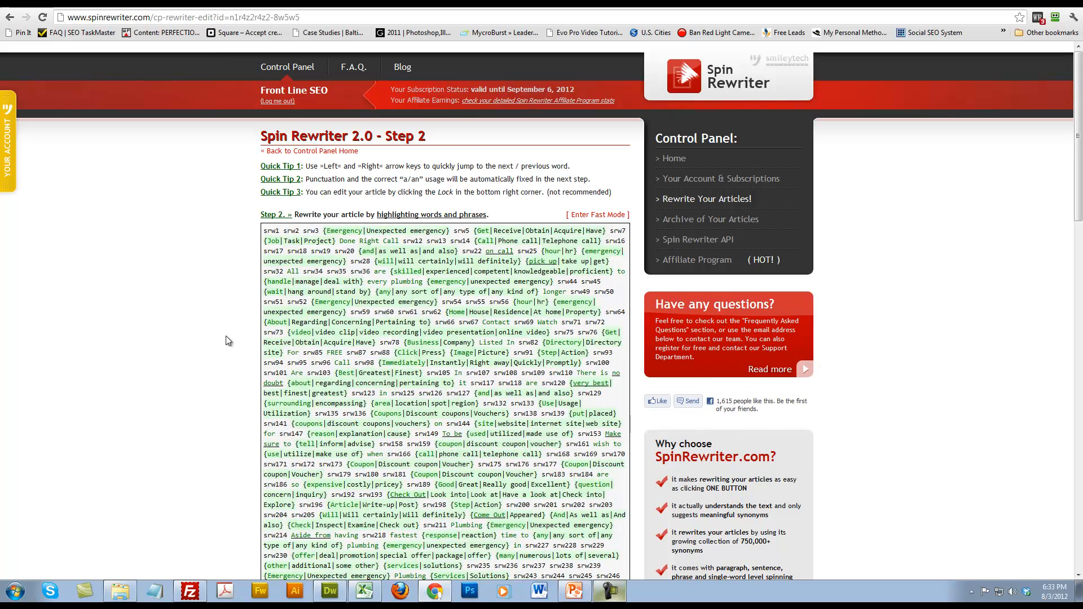
scroll(218, 316, down, 12)
scroll(219, 319, down, 3)
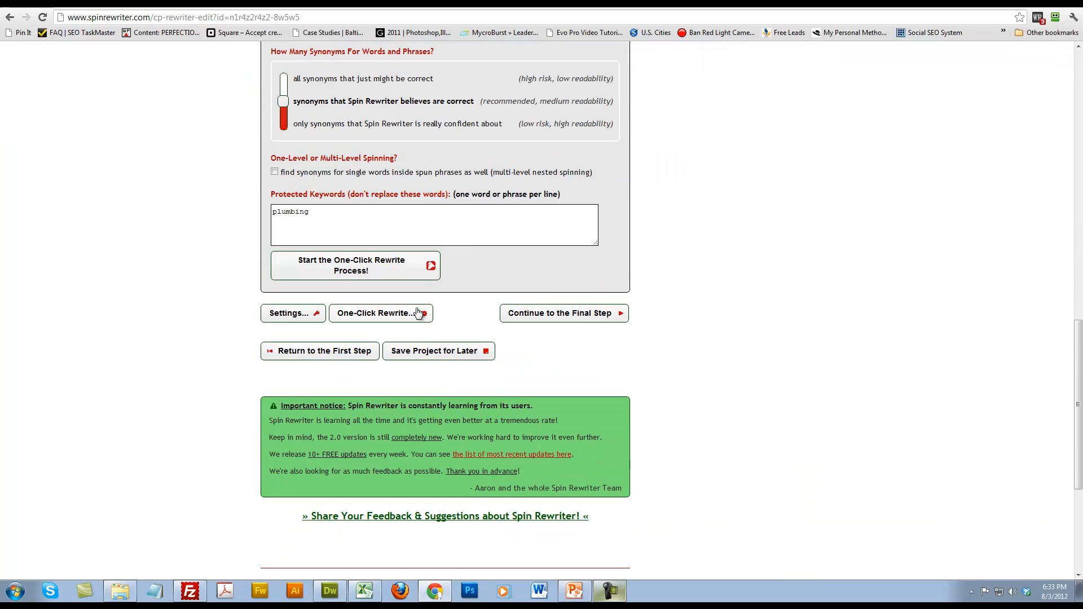
click(588, 320)
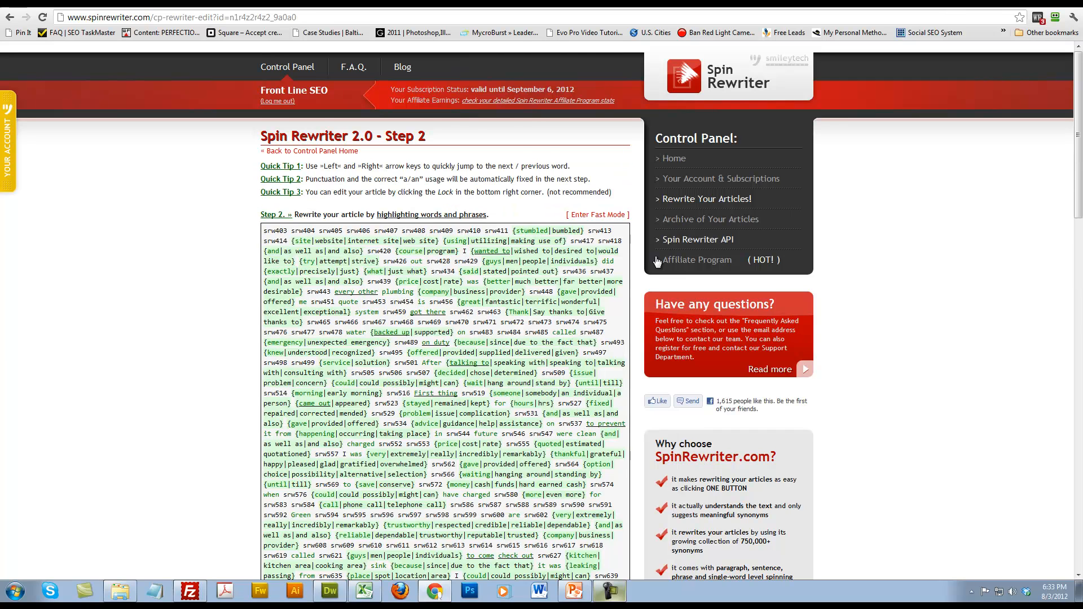
Continue the spun second half, srw403 to srw822, to the final step.
scroll(567, 549, down, 10)
scroll(619, 456, down, 6)
click(599, 343)
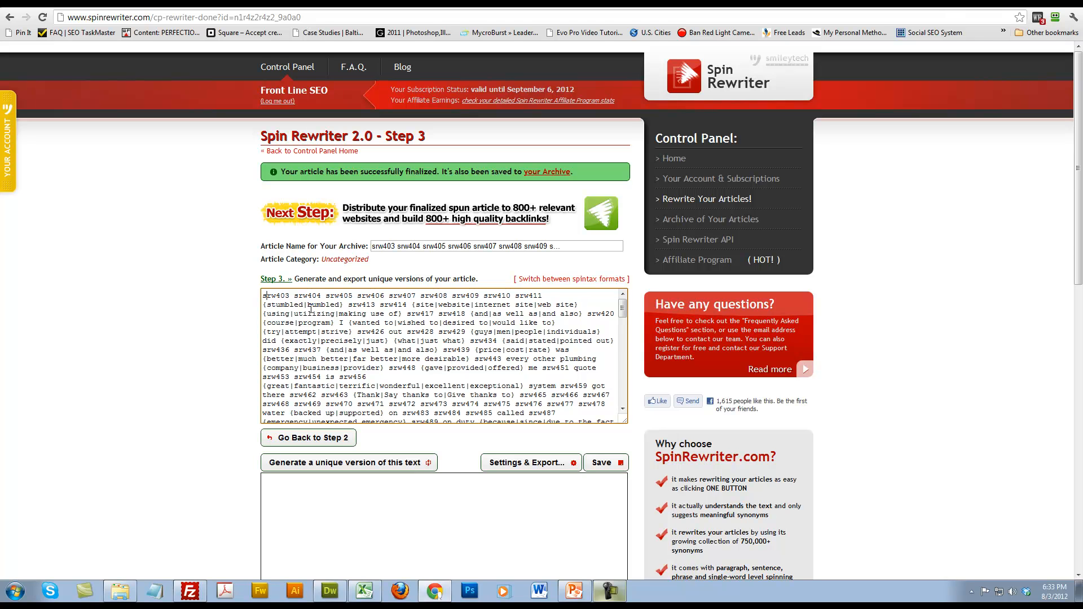
Copy the entire finalized spintax of the second half, from srw403 to srw822.
drag(264, 294, 505, 482)
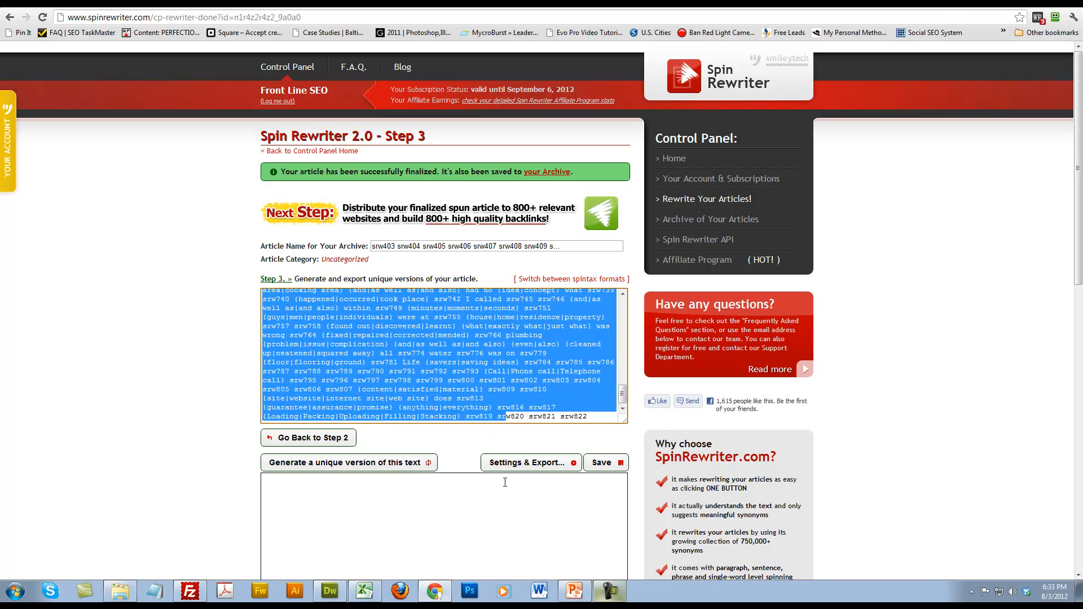
drag(607, 418, 604, 418)
right_click(430, 347)
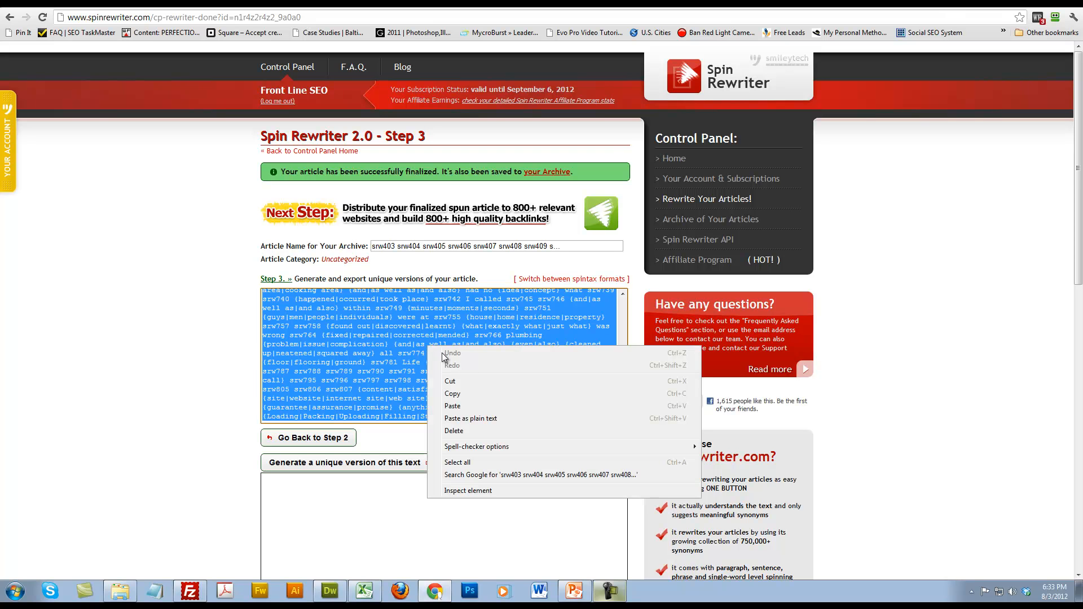
click(471, 394)
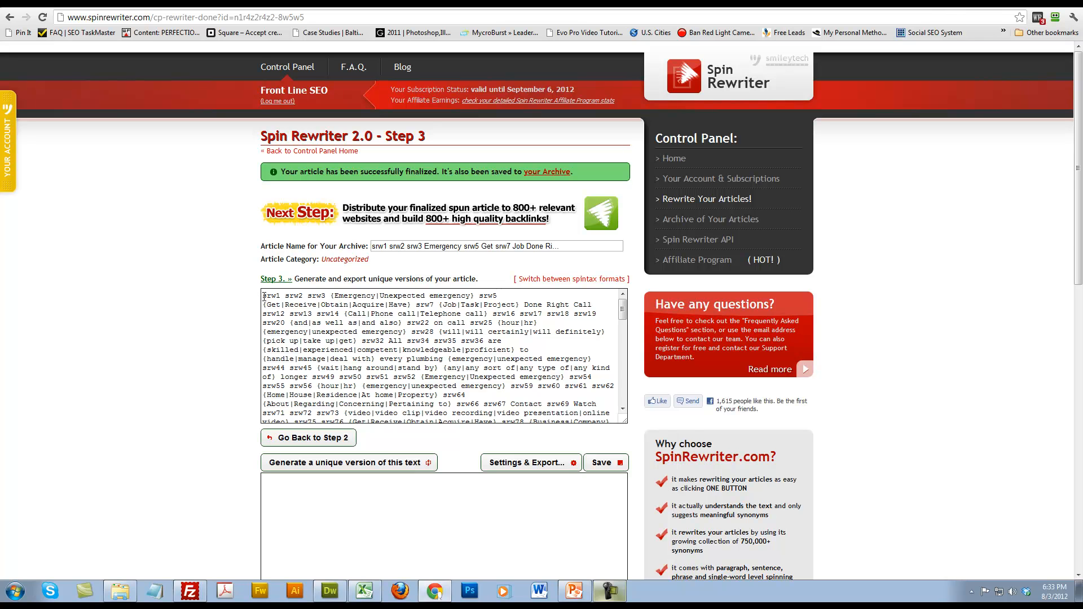
Paste the second half's spintax at the end of the first half, after "Calling", and check the join at srw403.
click(621, 405)
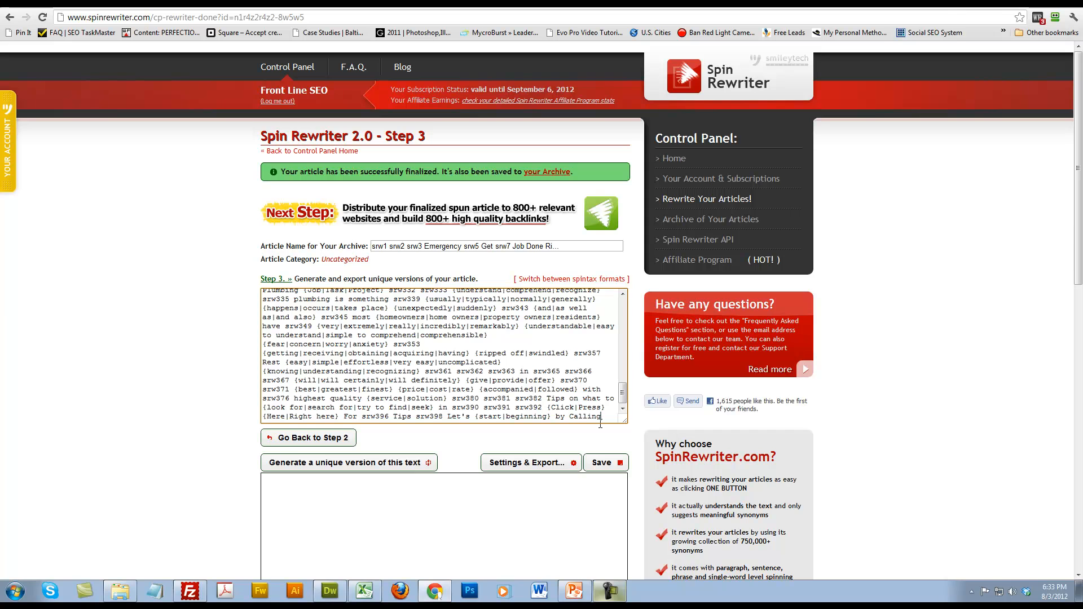
double_click(602, 417)
click(603, 417)
right_click(608, 417)
click(657, 490)
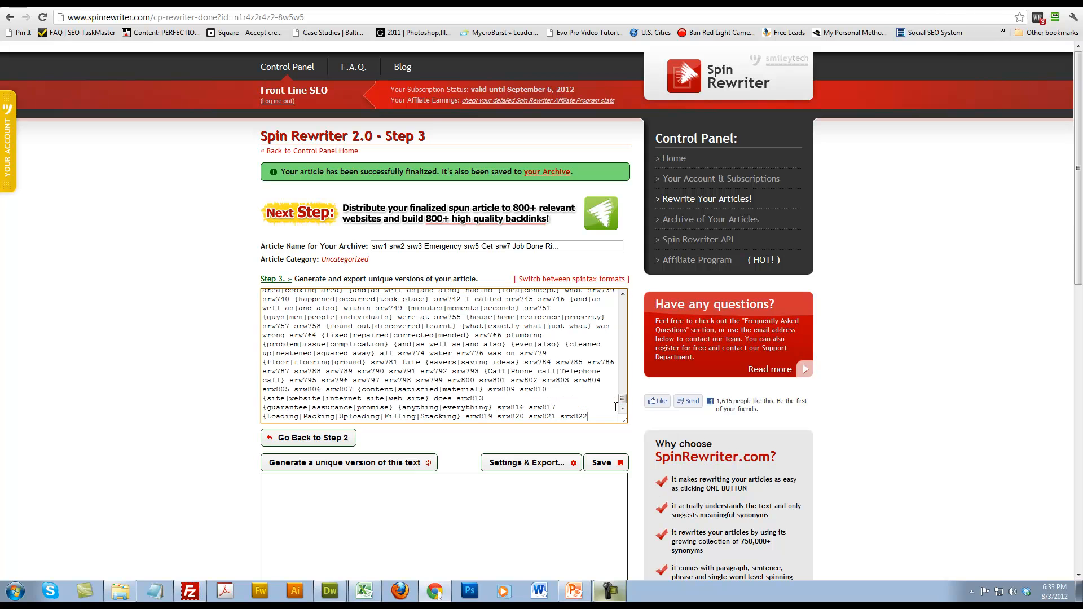
drag(596, 417, 326, 370)
click(294, 362)
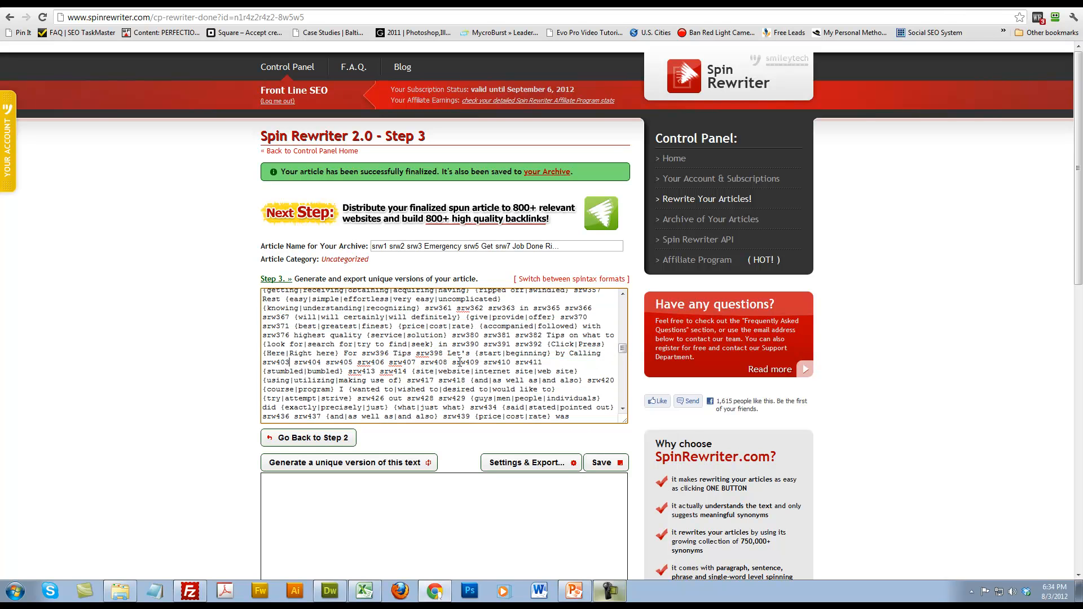
Select the entire combined spintax from srw1 to srw822 and copy it.
key(Right)
key(Right)
key(ctrl+a)
right_click(493, 373)
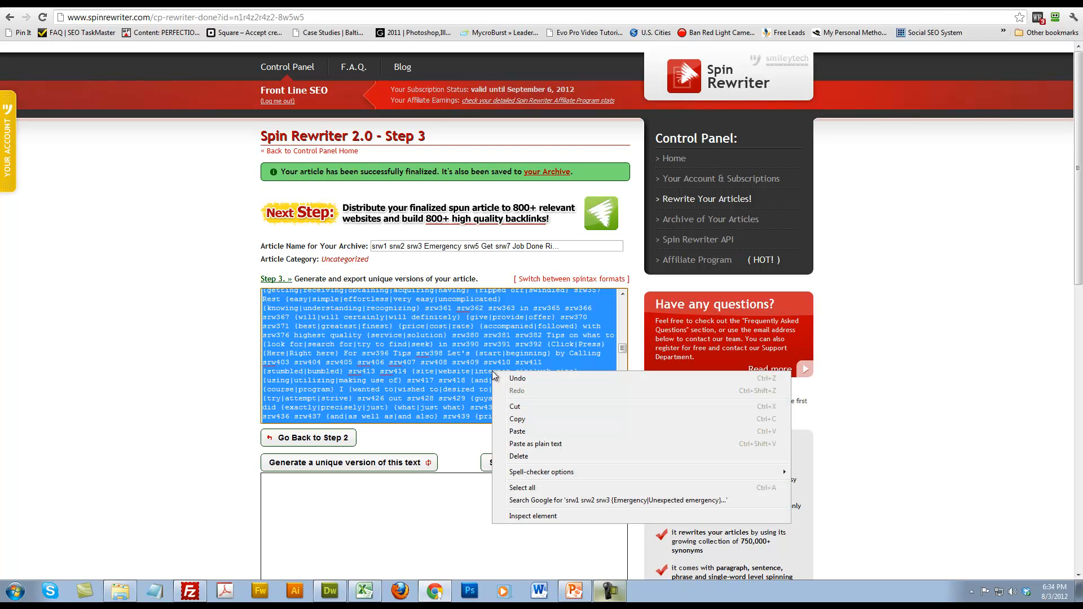
click(524, 486)
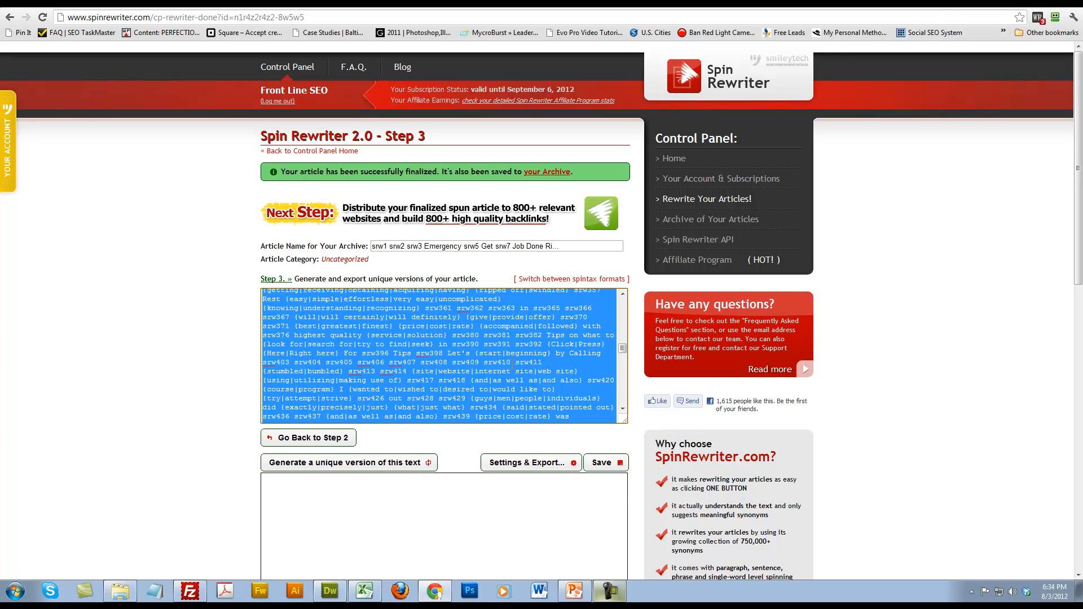
right_click(426, 347)
click(472, 390)
Name the archived article "Colton Plumbers With Import Webpage" and save it.
drag(571, 246, 279, 242)
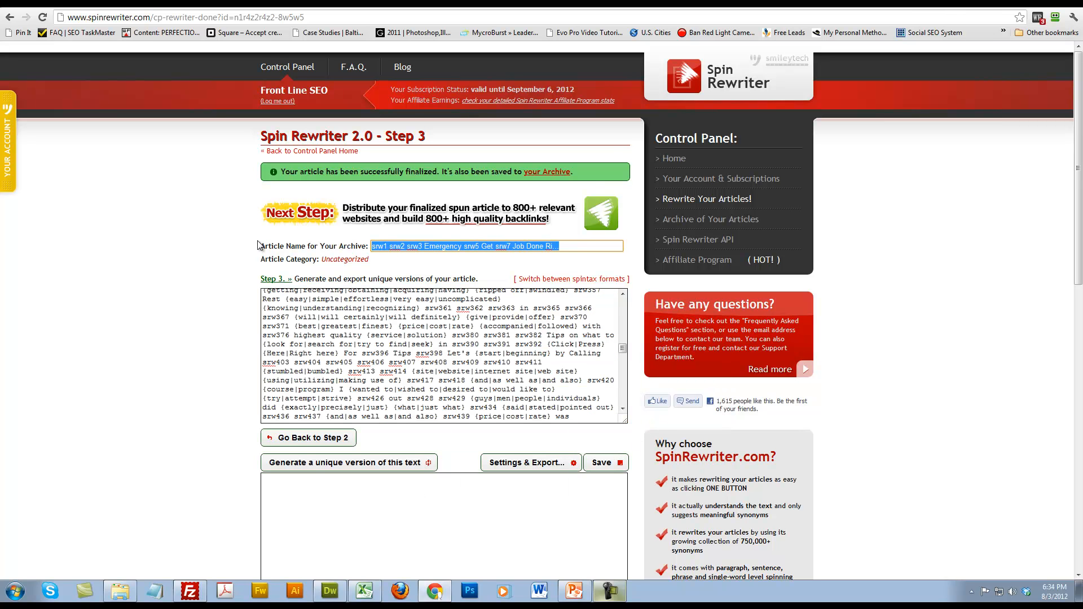
key(BackSpace)
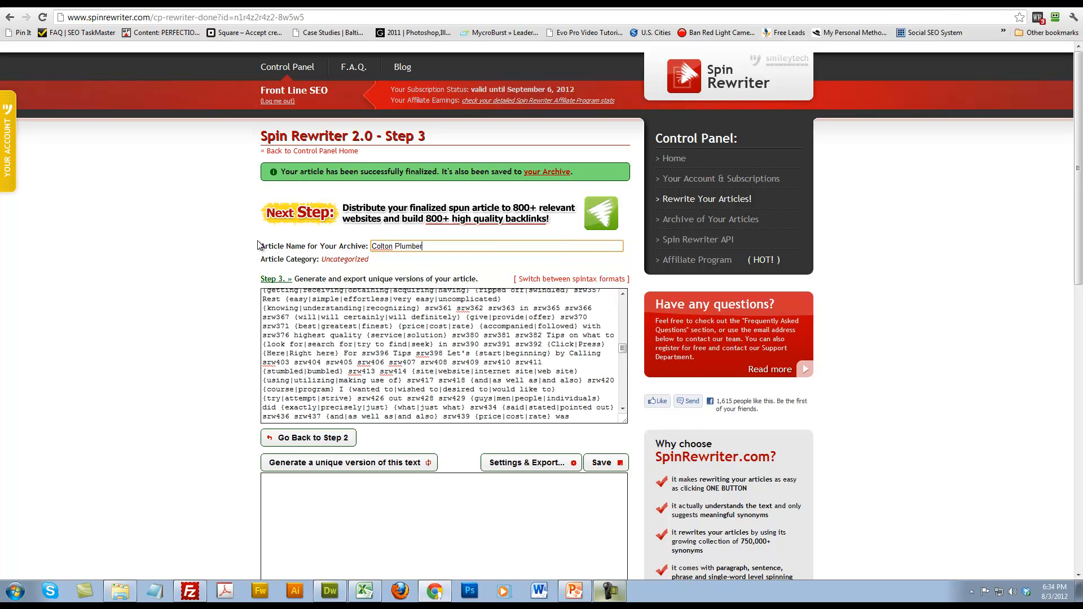
text(Colton Plumbers With Import Webpage)
click(621, 463)
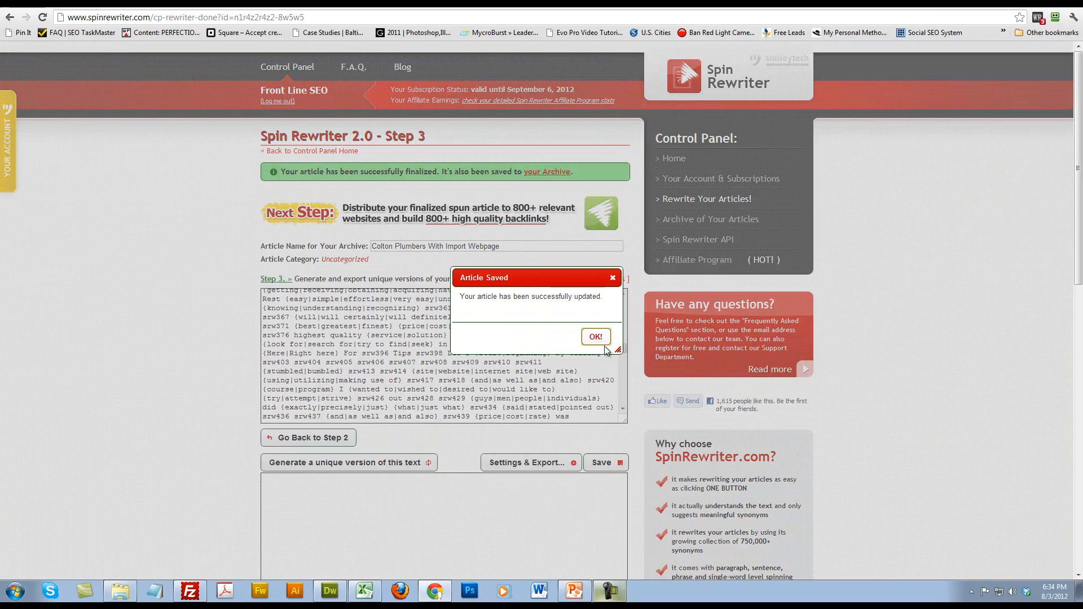
click(600, 341)
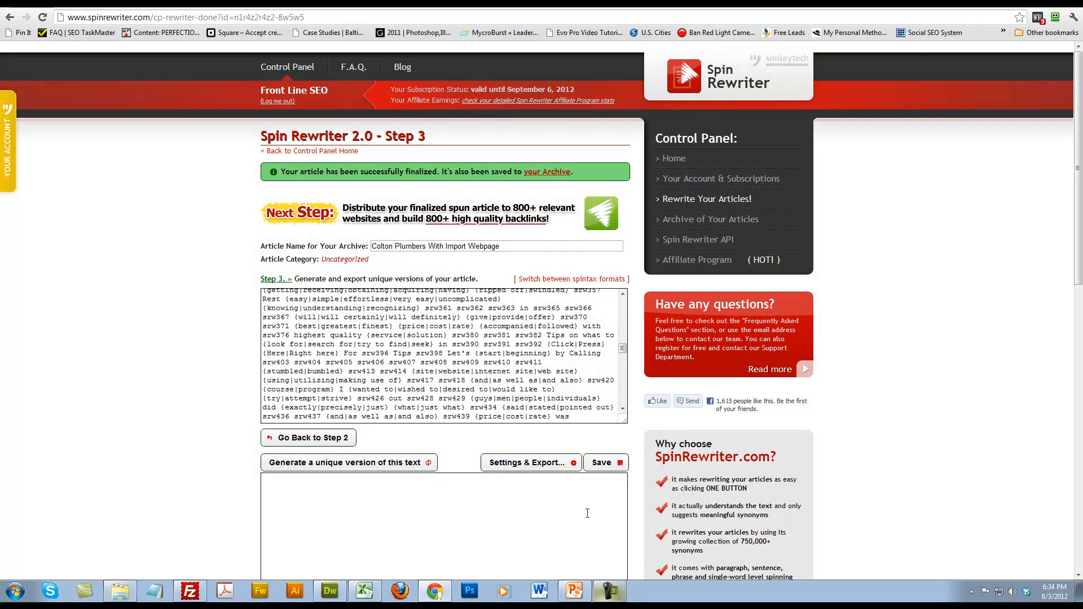
Switch to the Code to SRW workbook in Excel and open the empty Sheet2.
click(364, 591)
click(204, 364)
click(142, 171)
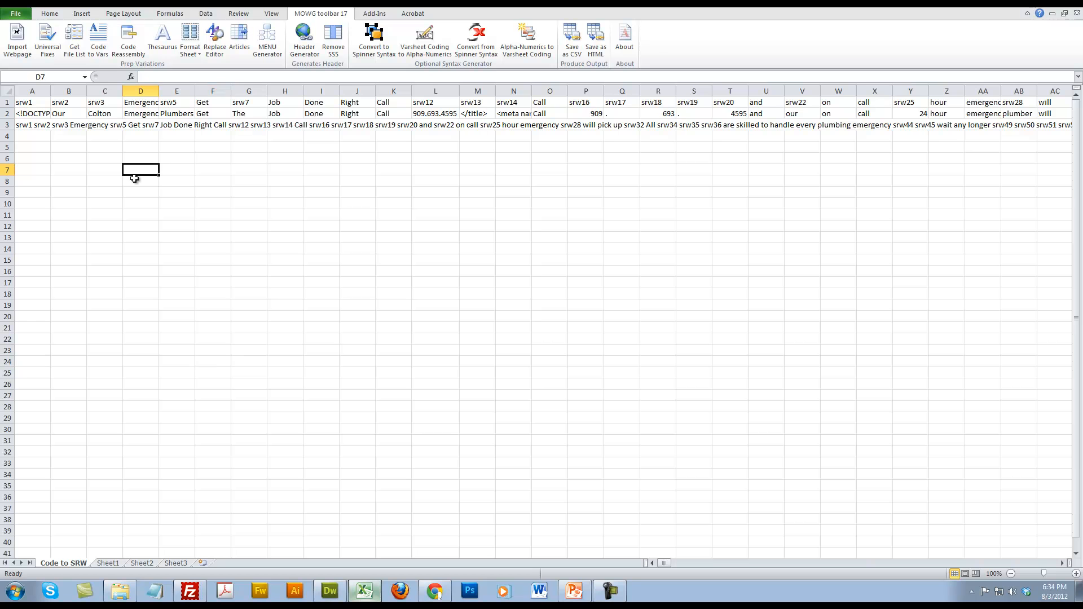
click(107, 563)
click(142, 563)
click(117, 147)
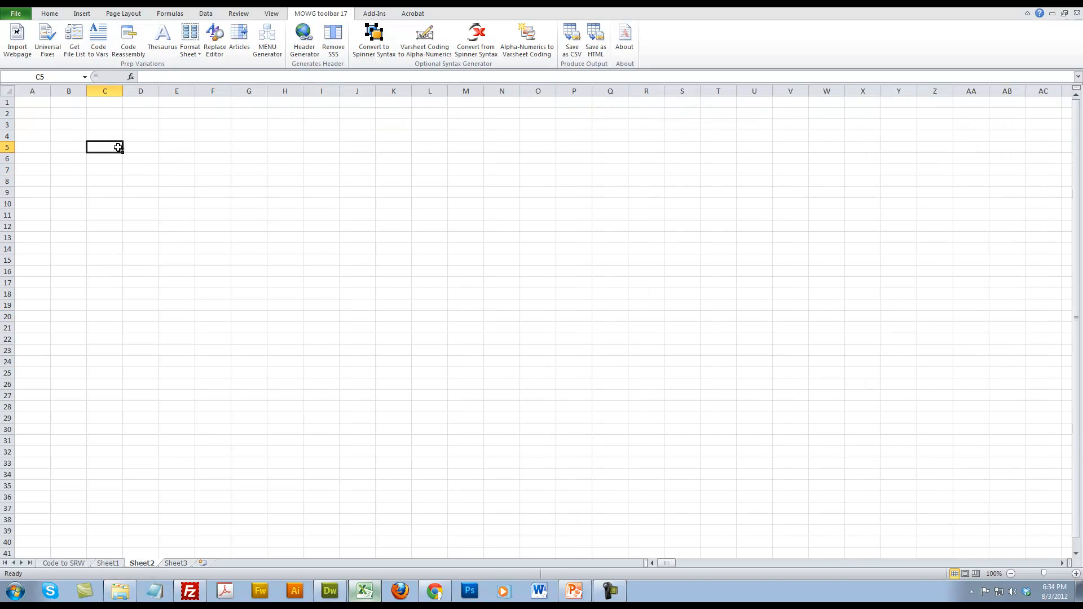
Save the workbook as vars.xlsx in the colton folder, overwriting the existing file.
click(13, 14)
click(14, 14)
click(14, 14)
click(39, 52)
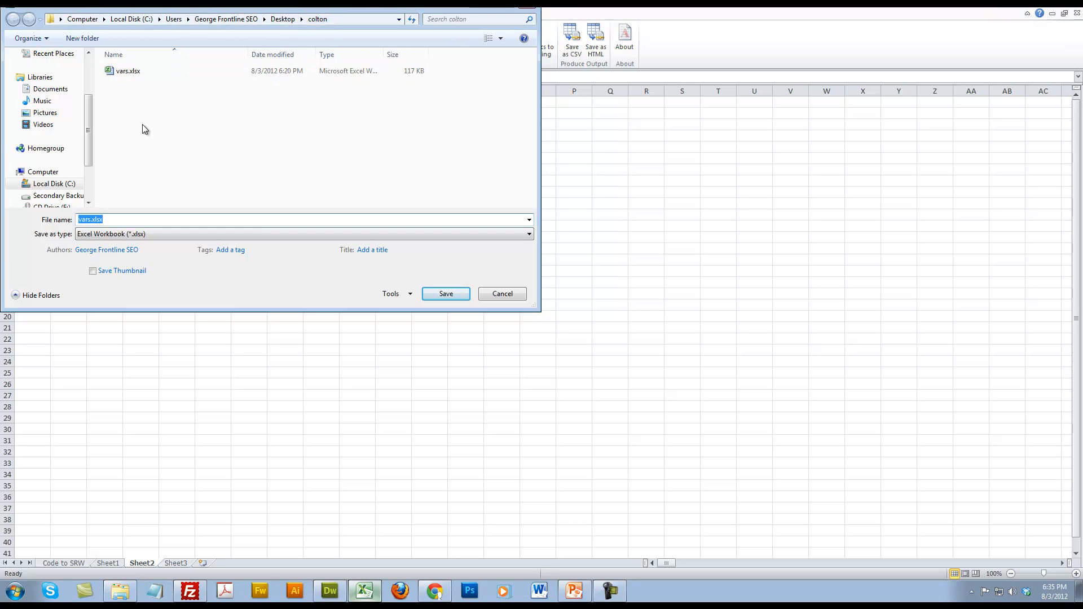
double_click(133, 73)
click(575, 295)
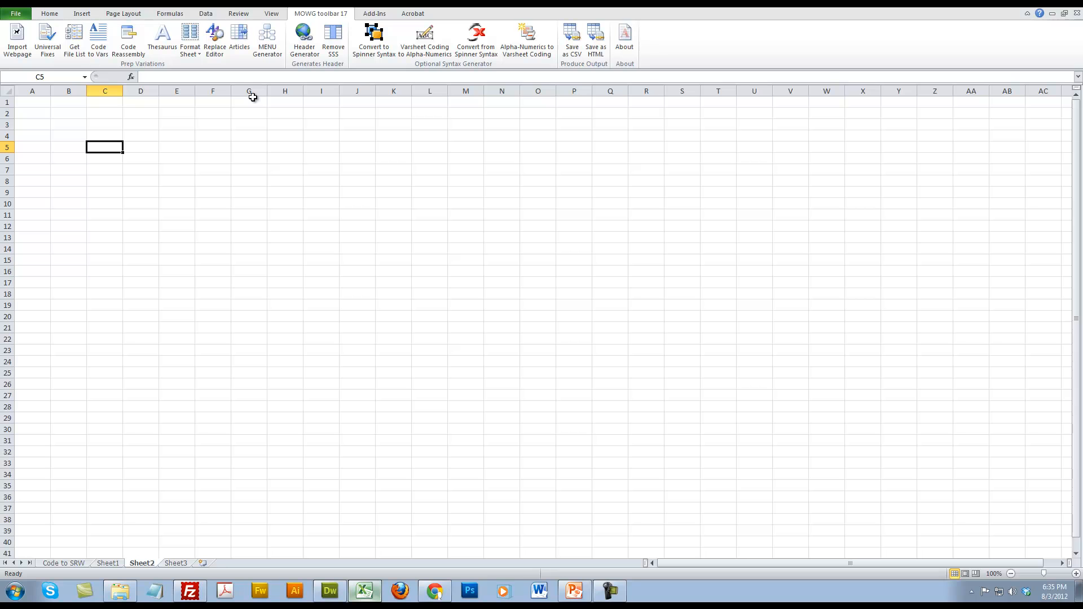
Paste the combined spintax into cell A1 of Sheet2 and convert it from spinner syntax.
click(41, 105)
double_click(26, 105)
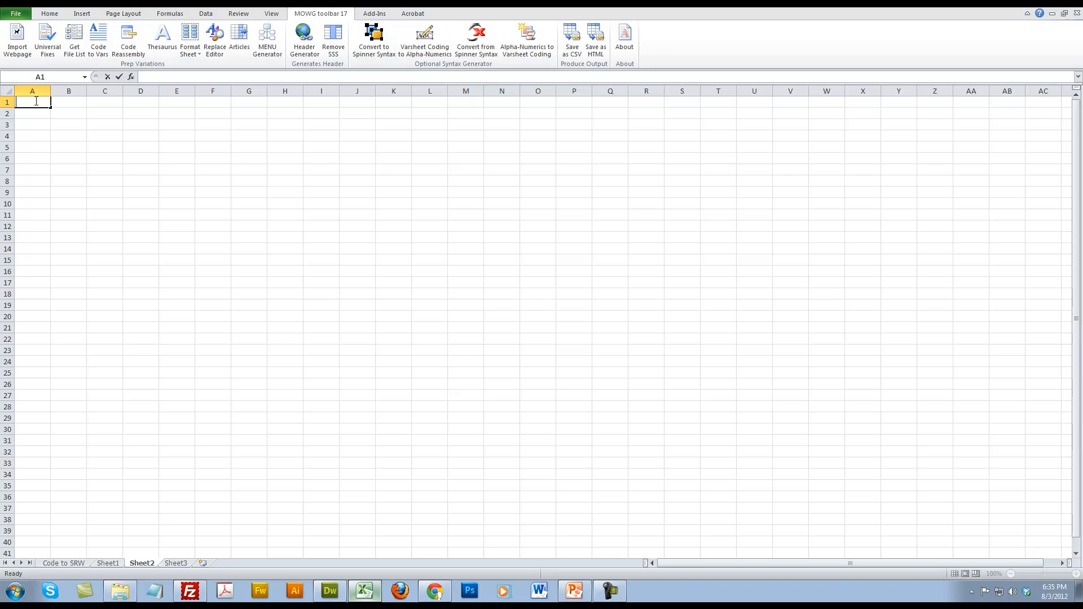
key(ctrl+v)
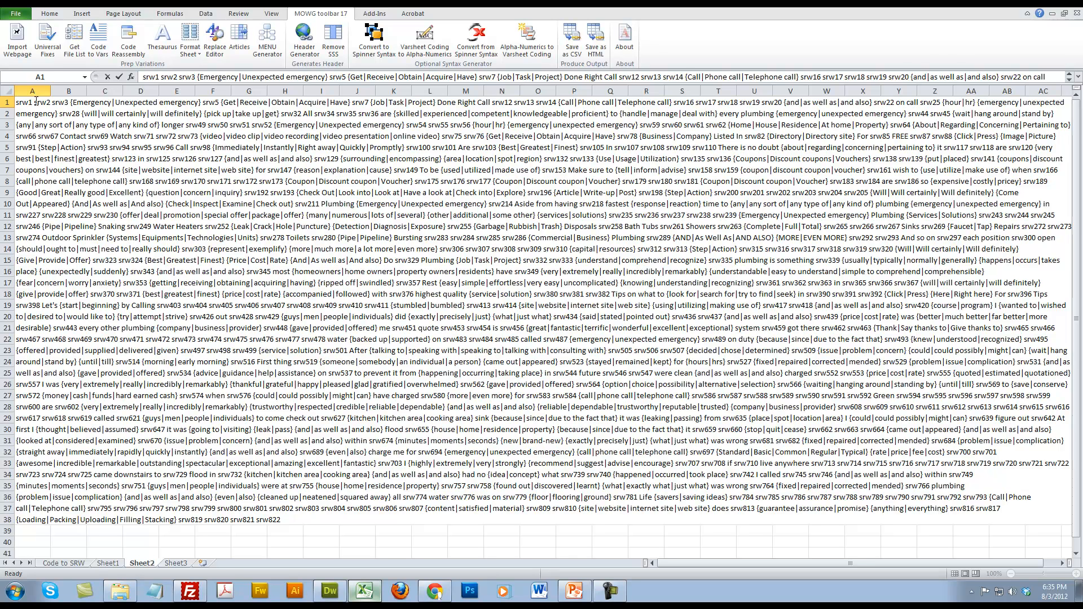
click(120, 79)
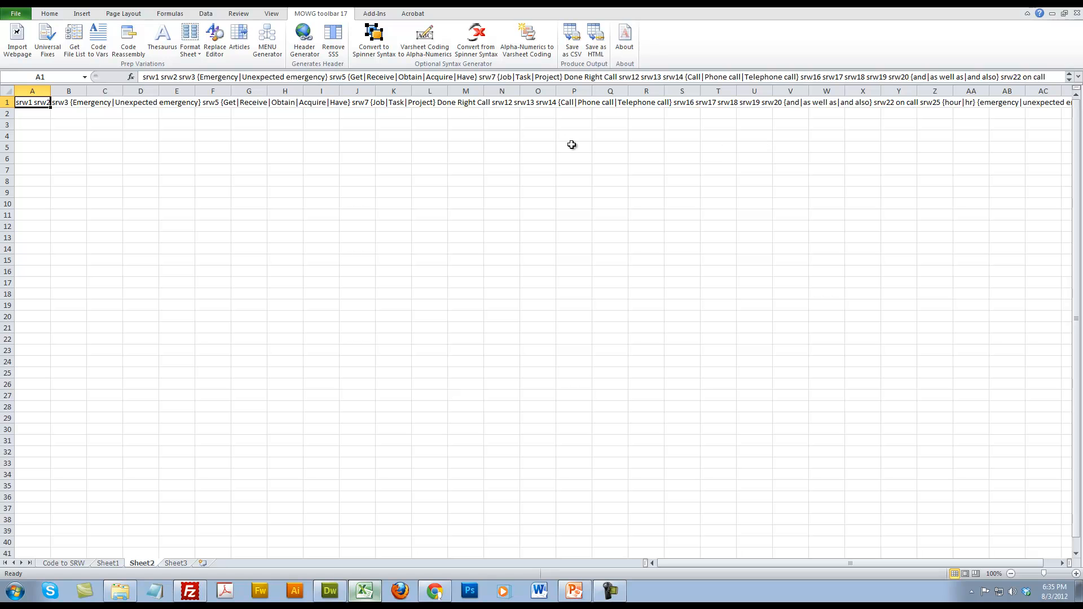
click(475, 39)
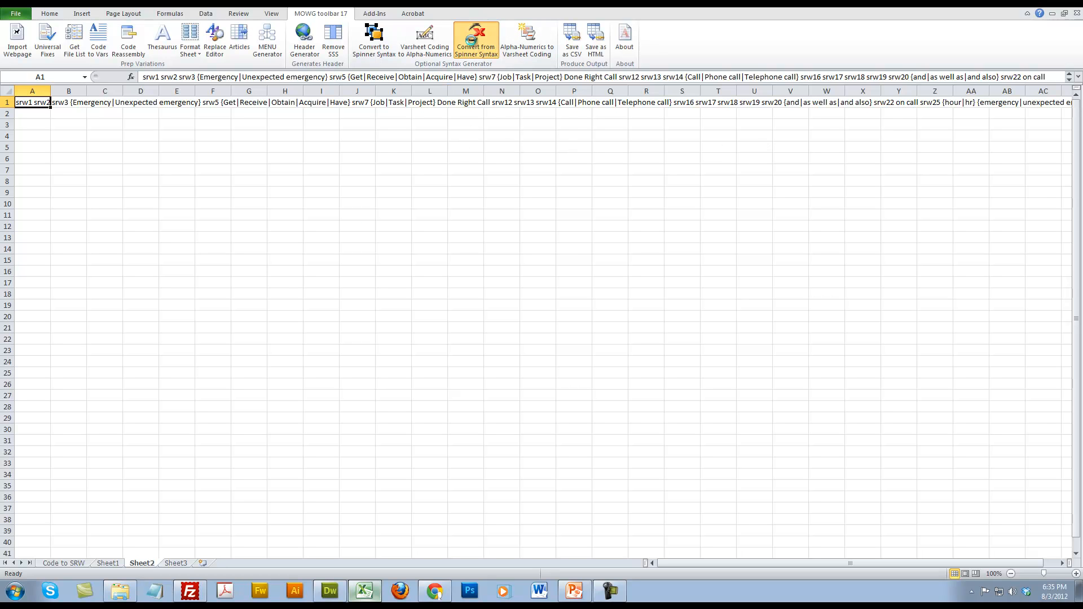
click(554, 330)
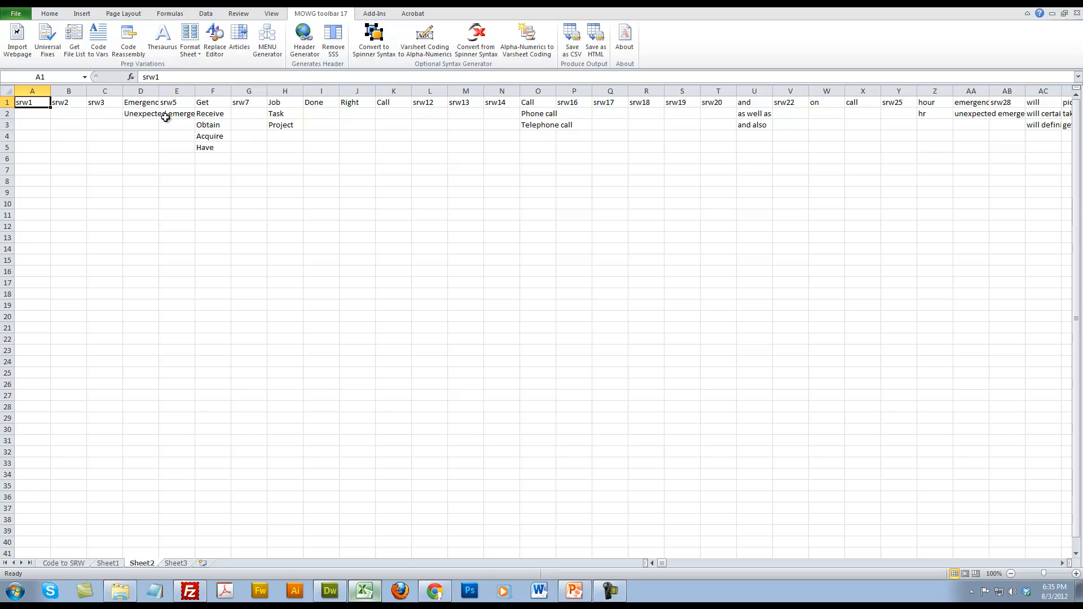
Compare Sheet2's srw codes with the original values on Code to SRW and run Alpha-Numerics to Varsheet Coding on Sheet2.
drag(31, 104, 106, 104)
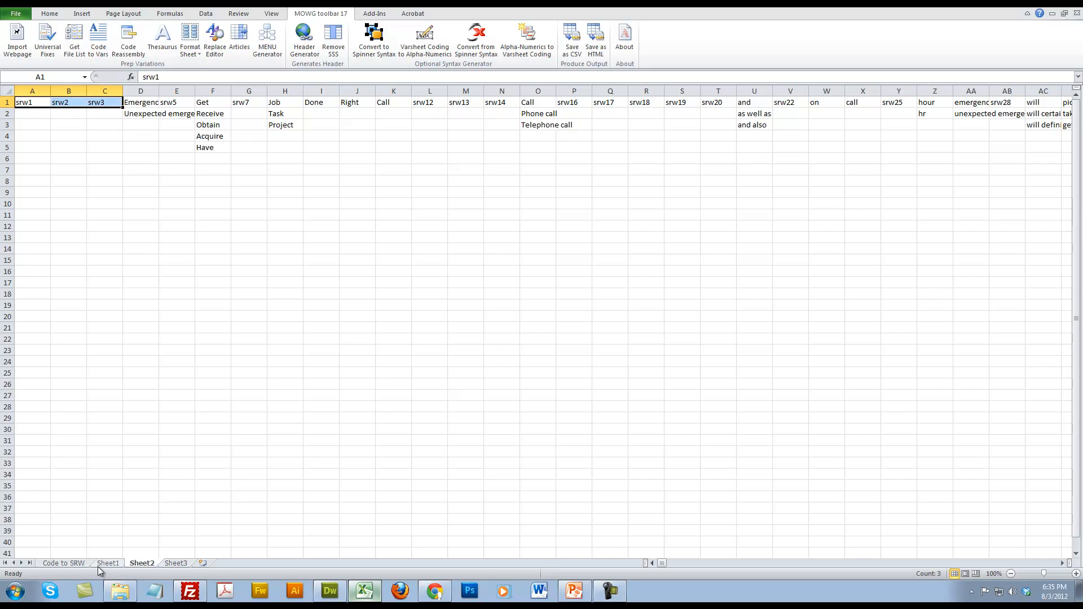
click(76, 563)
drag(76, 117, 219, 120)
click(147, 565)
click(75, 158)
click(7, 104)
click(67, 147)
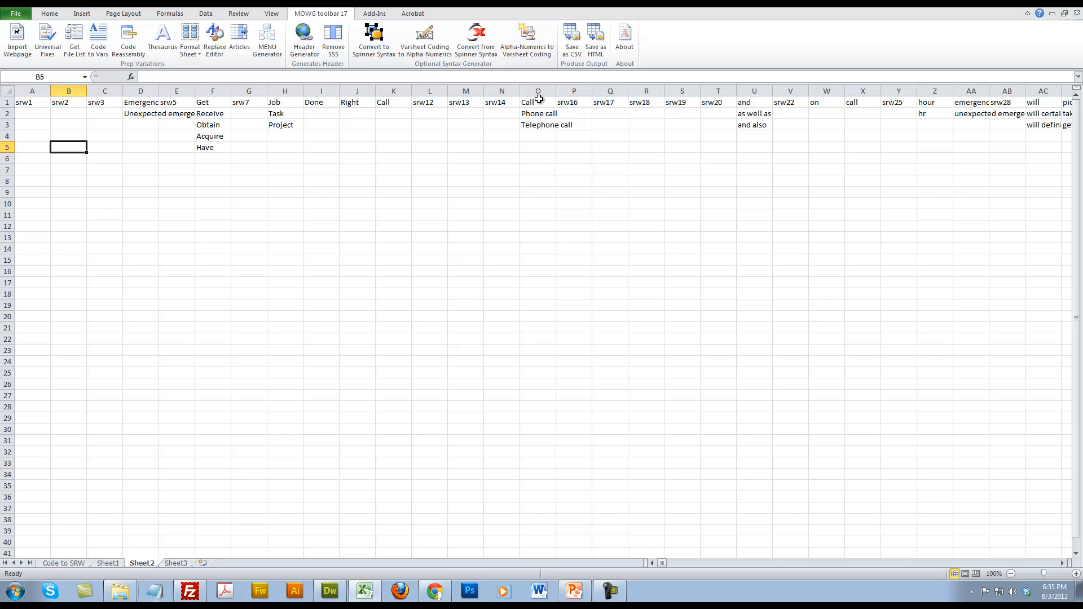
click(538, 43)
click(564, 325)
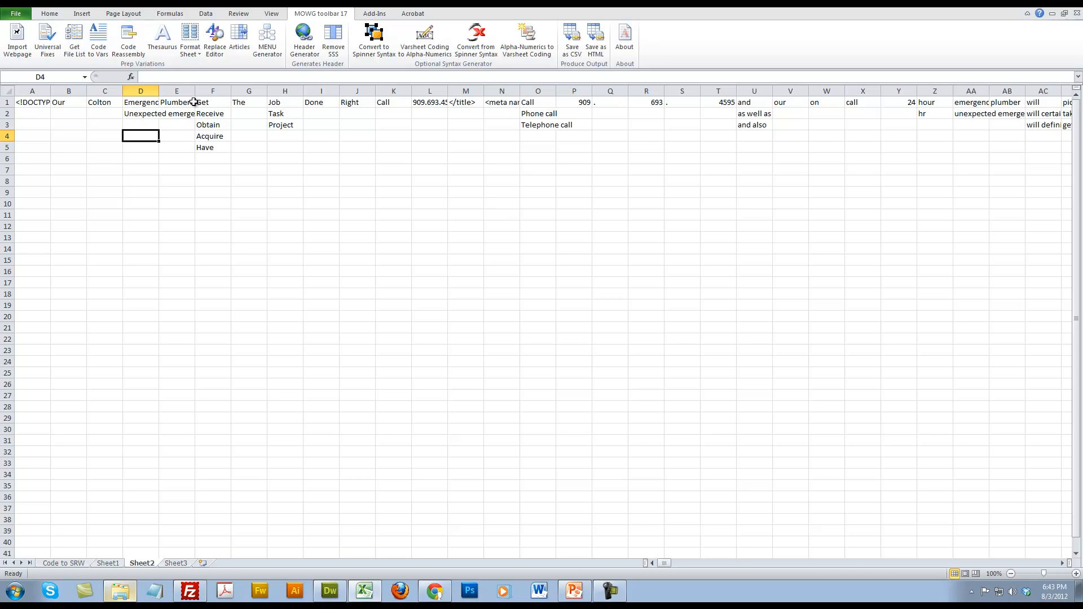
Run the Header Generator with row 1 of Sheet2 selected.
click(3, 102)
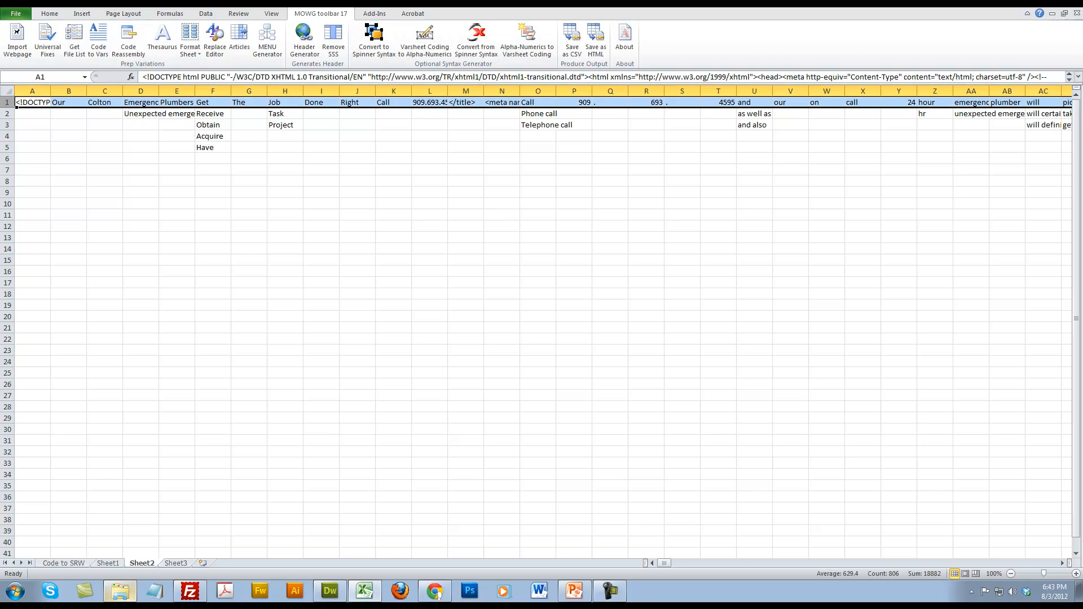
click(305, 37)
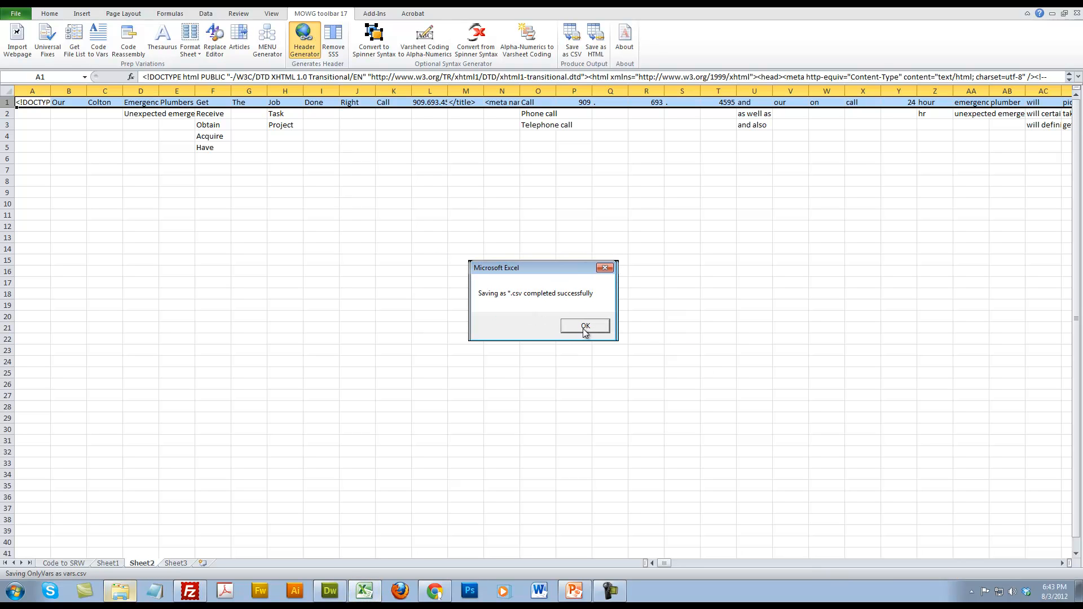
click(584, 328)
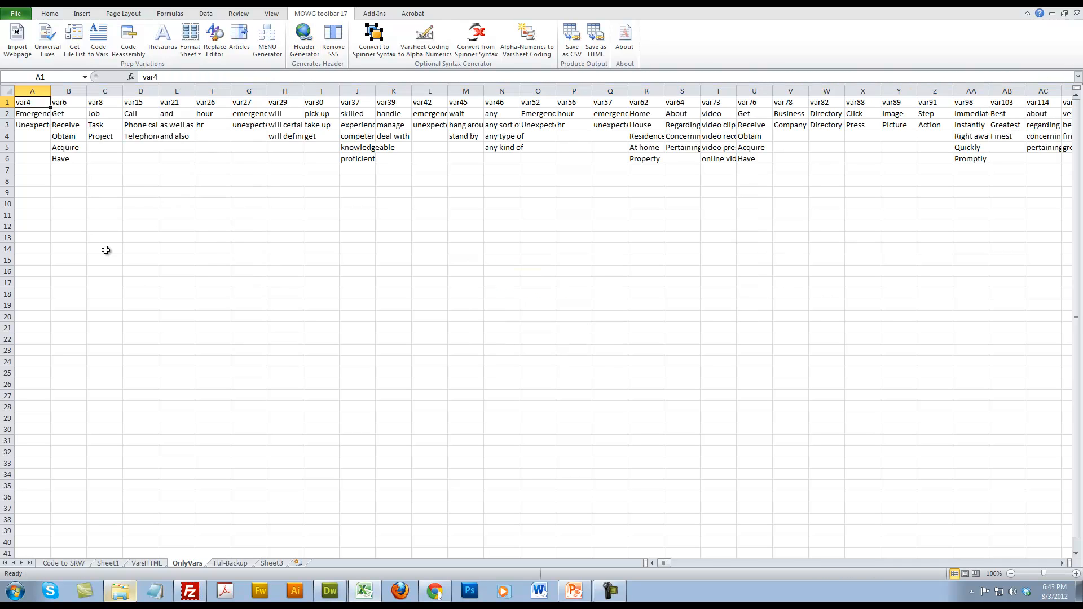
Examine the generated Full-Backup and VarsHTML sheets.
click(239, 563)
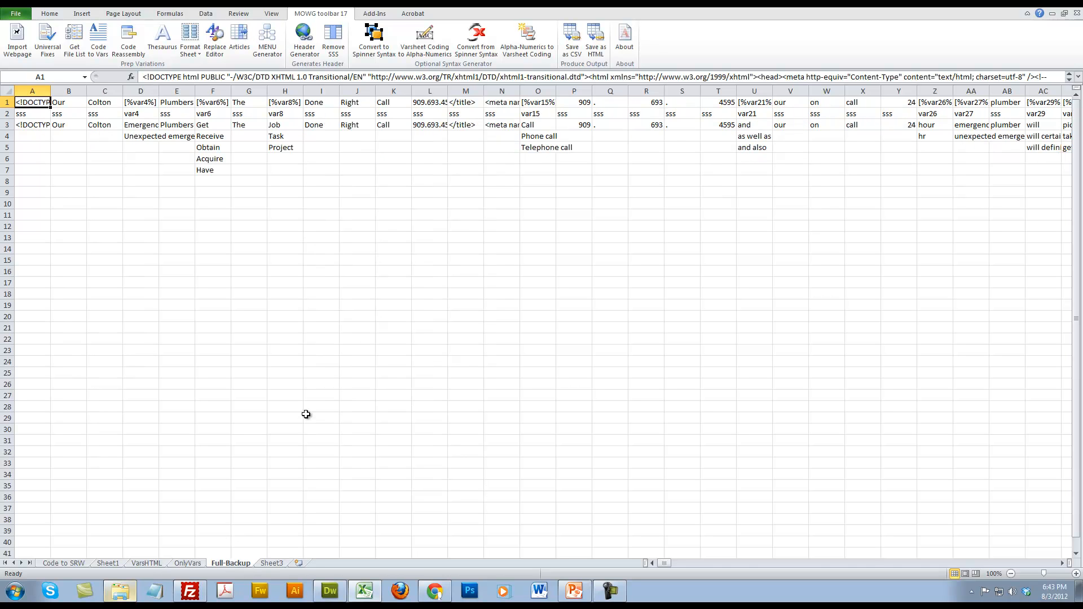
click(146, 564)
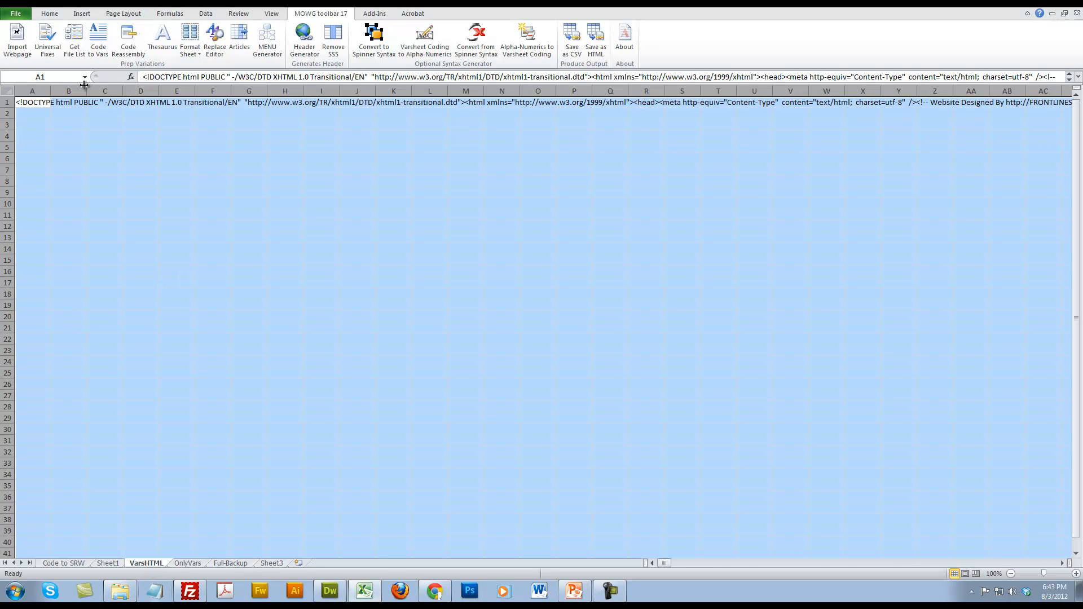
click(44, 102)
click(233, 564)
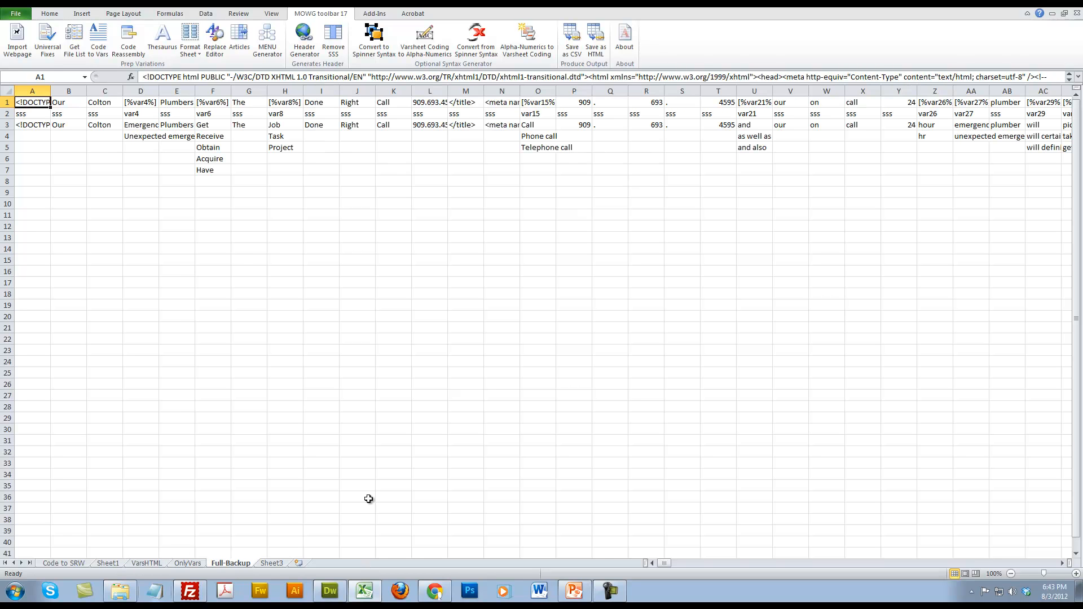
Open index.html from the colton folder in Adobe Dreamweaver CS5.5 and reload the externally modified version.
click(106, 592)
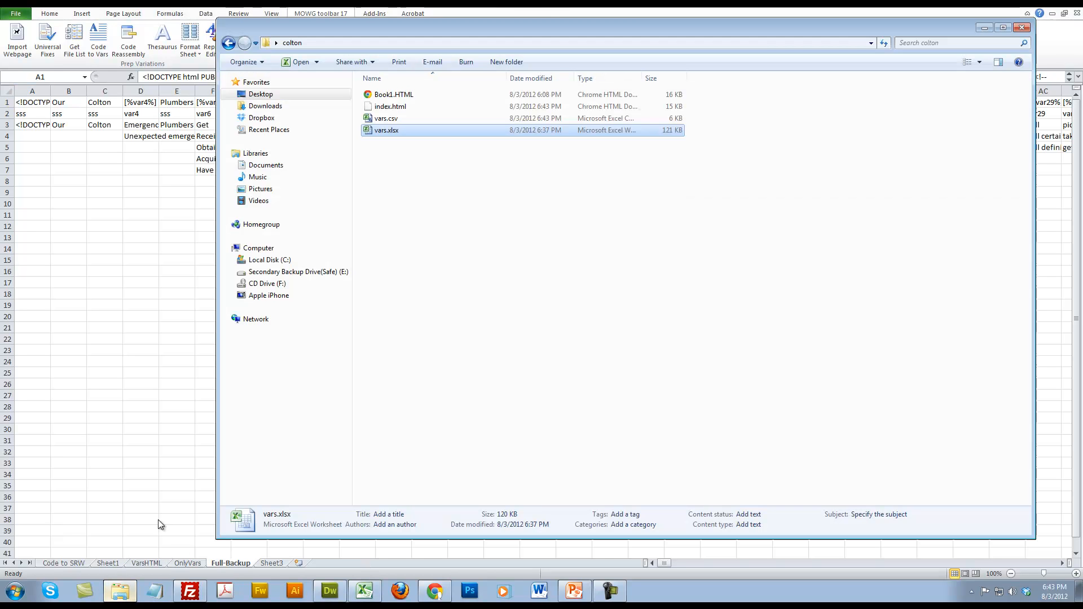
click(407, 110)
click(316, 62)
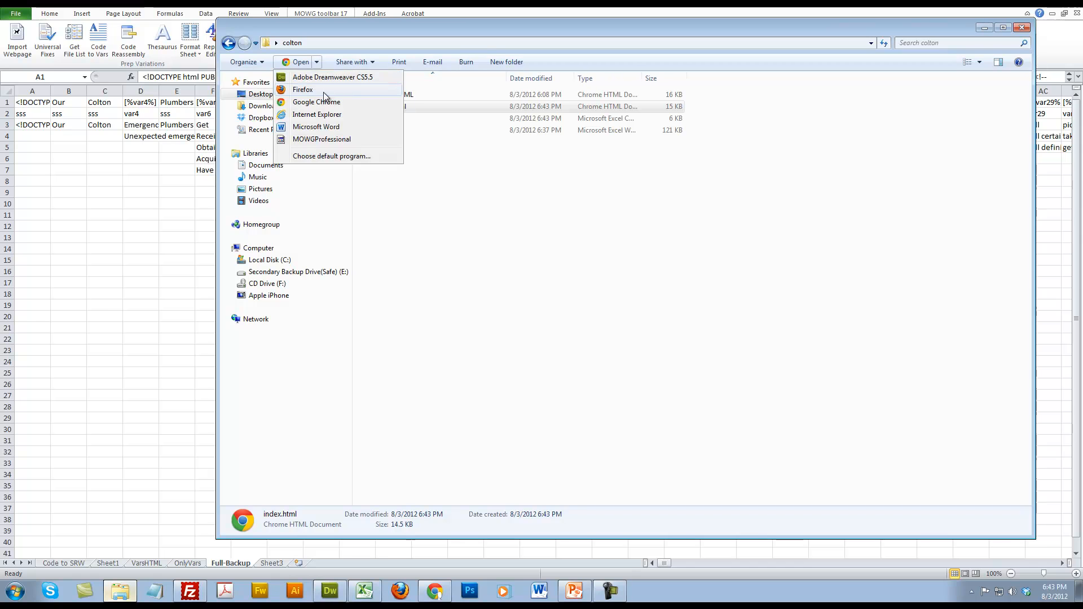
click(332, 79)
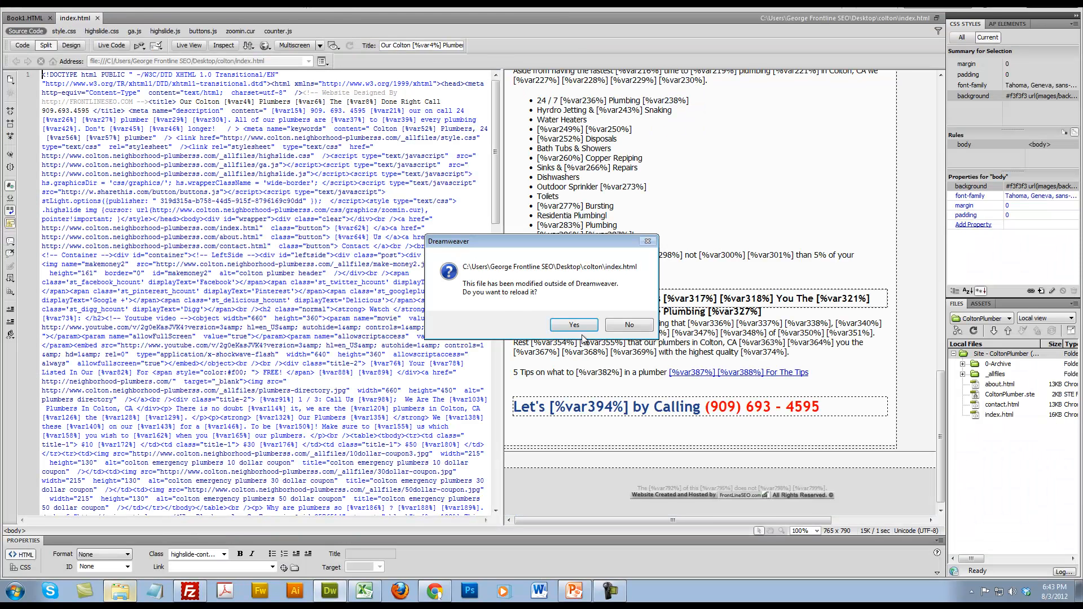
click(574, 326)
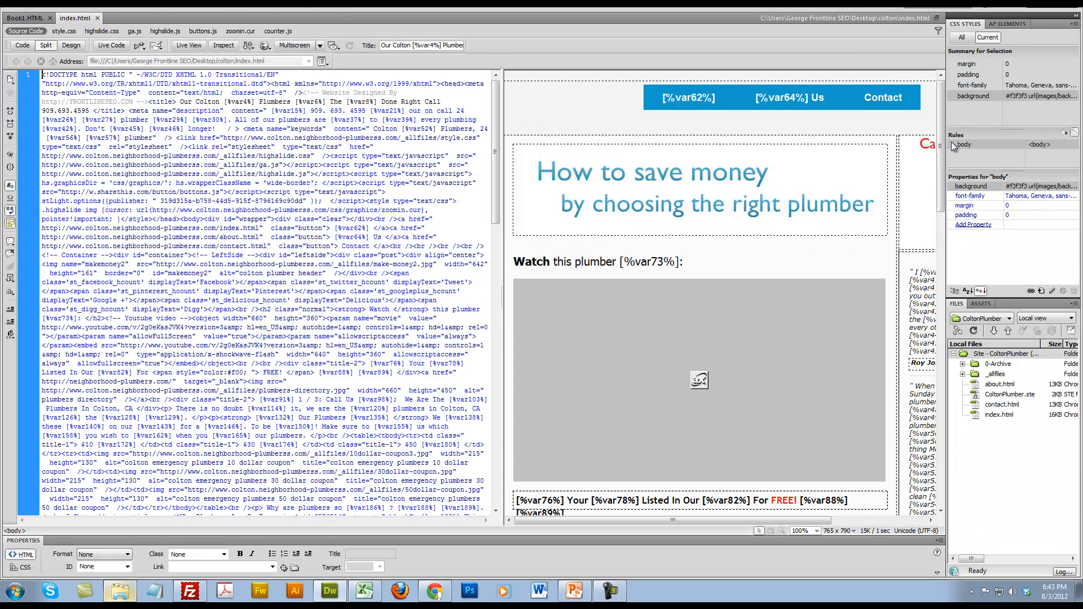
Scan the source of index.html for variable codes and preview the page in Chrome.
scroll(326, 187, down, 8)
scroll(326, 186, down, 13)
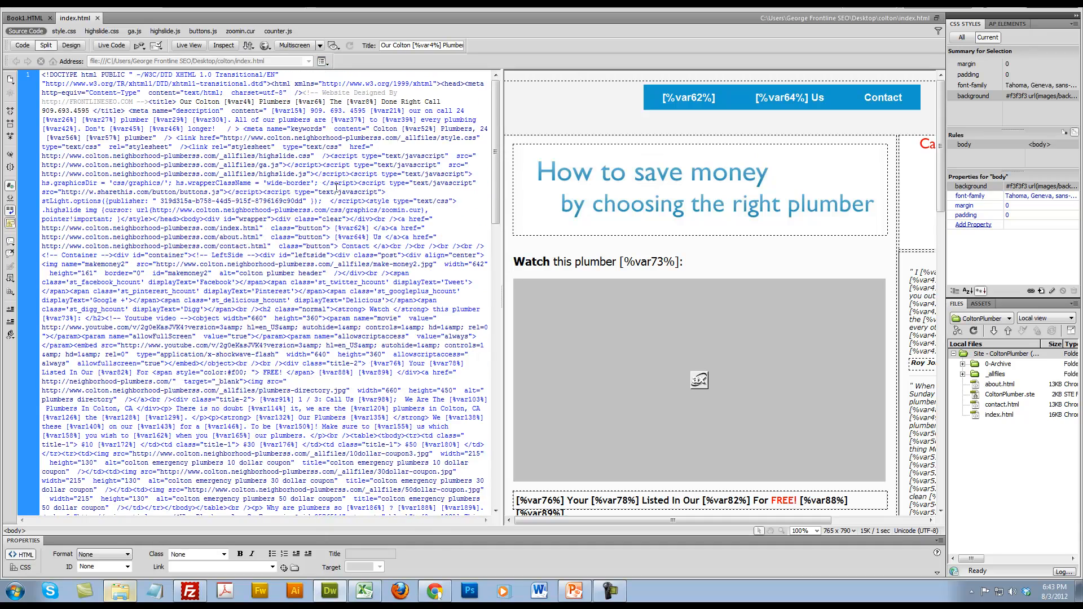
scroll(320, 187, up, 6)
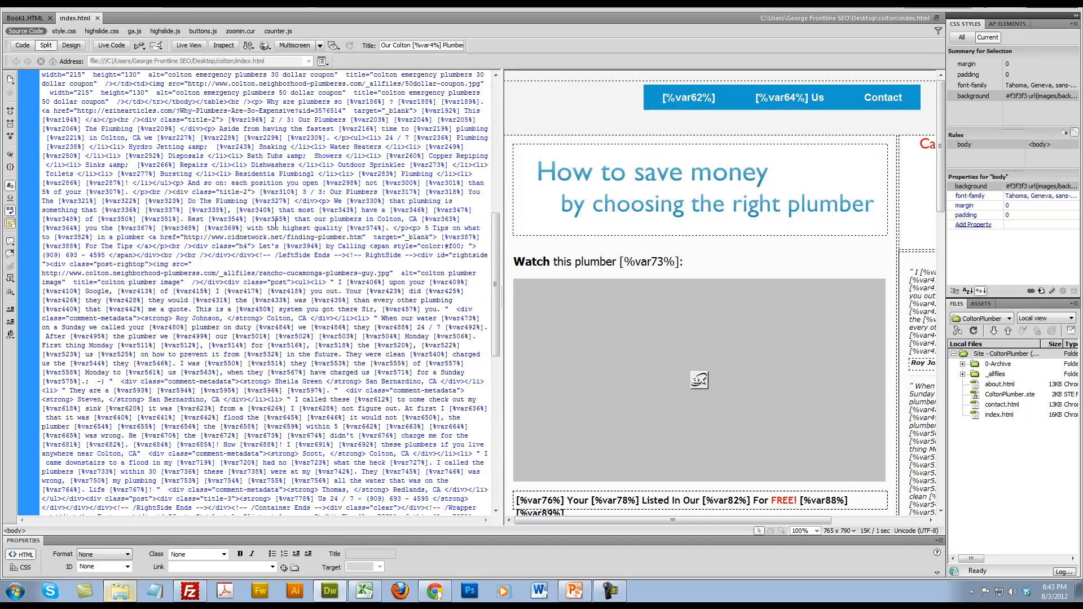
click(265, 45)
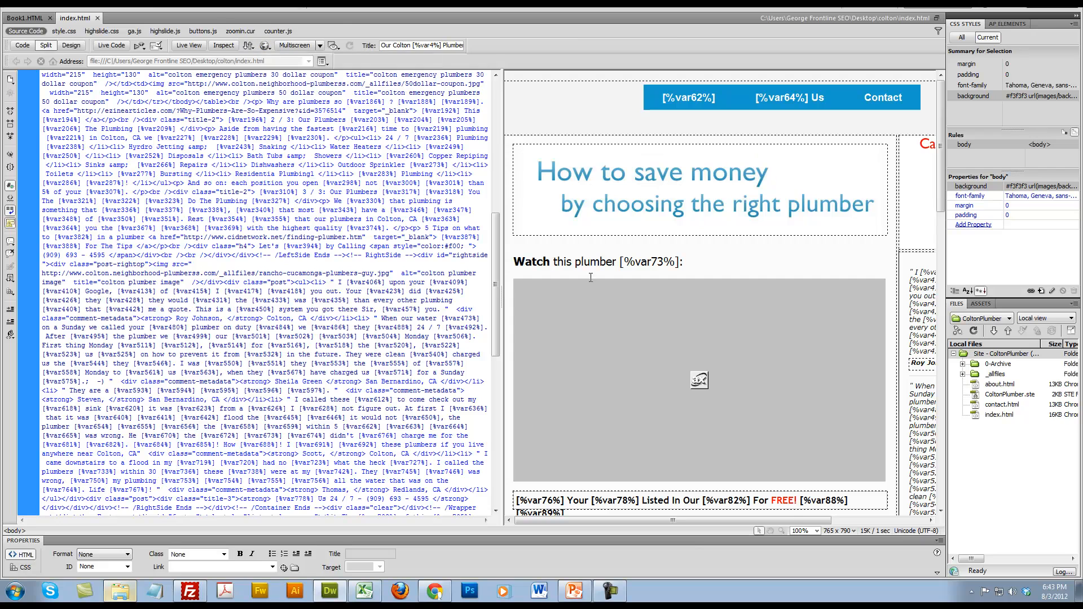
click(291, 88)
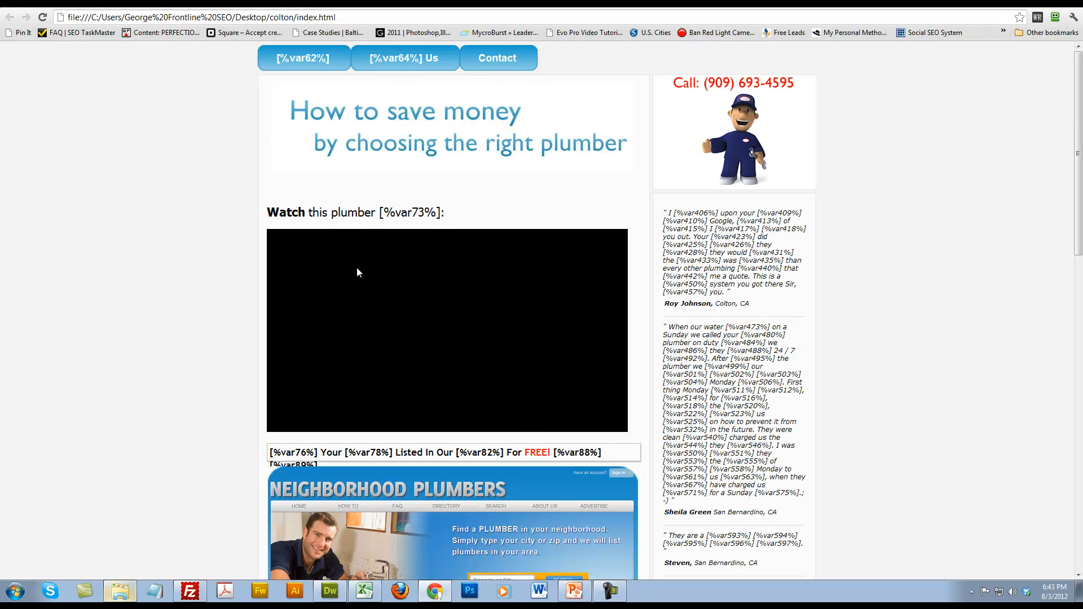
Review the variable placeholders throughout the previewed page, from the header to the closing phone line.
scroll(867, 310, down, 1)
scroll(869, 309, down, 13)
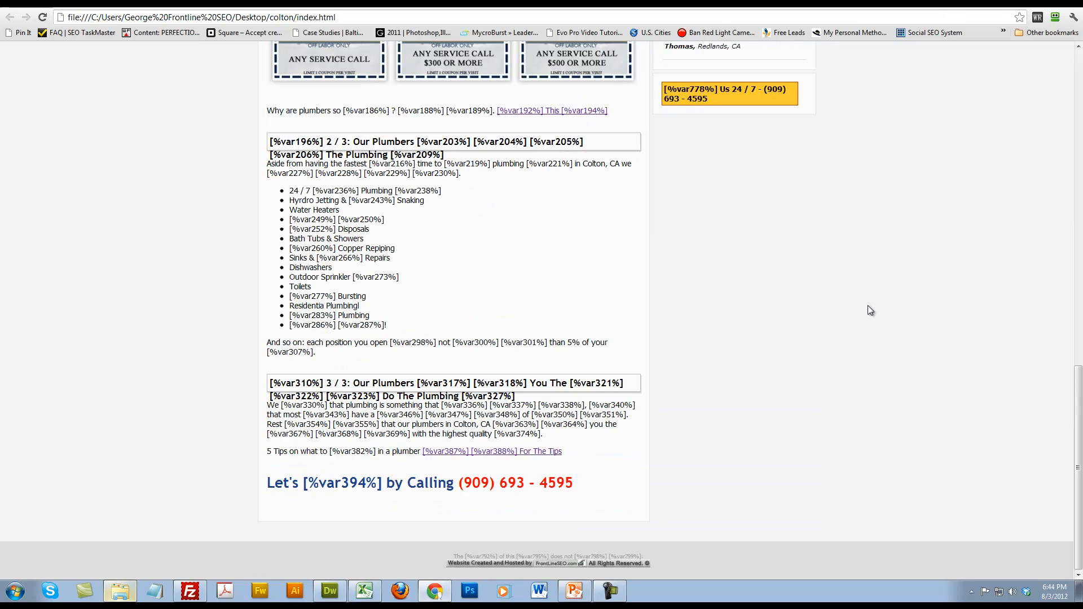
drag(535, 484, 525, 483)
click(399, 112)
scroll(647, 340, up, 15)
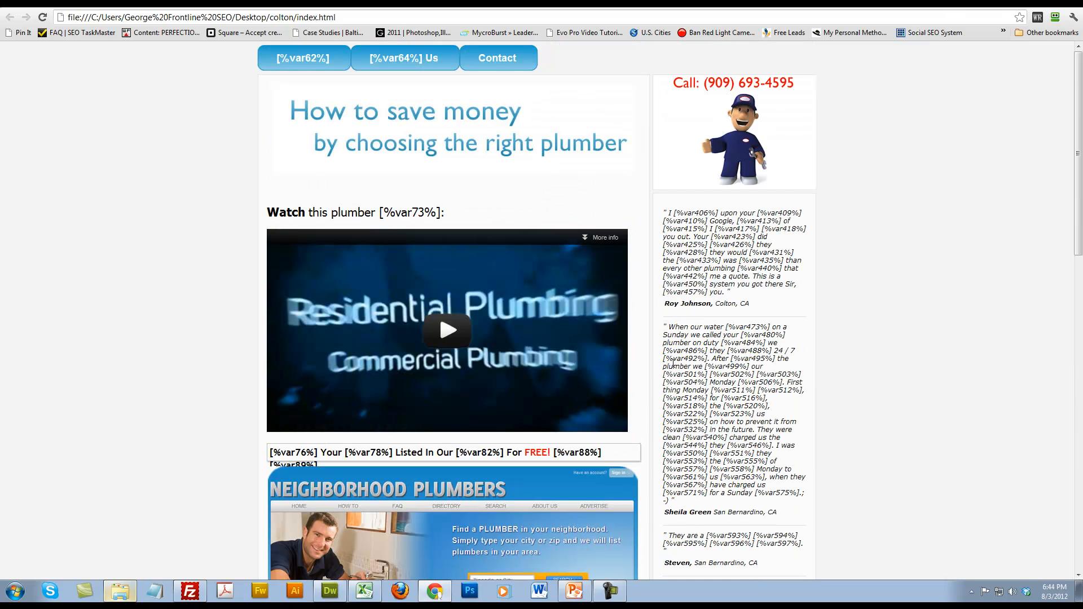